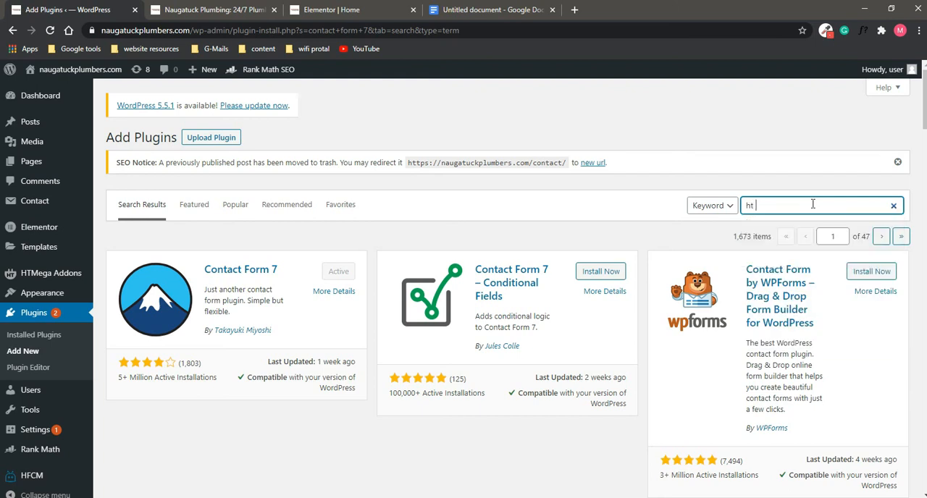
# Step: Search the plugin directory for "ht mega addons"
pyautogui.write('addons')
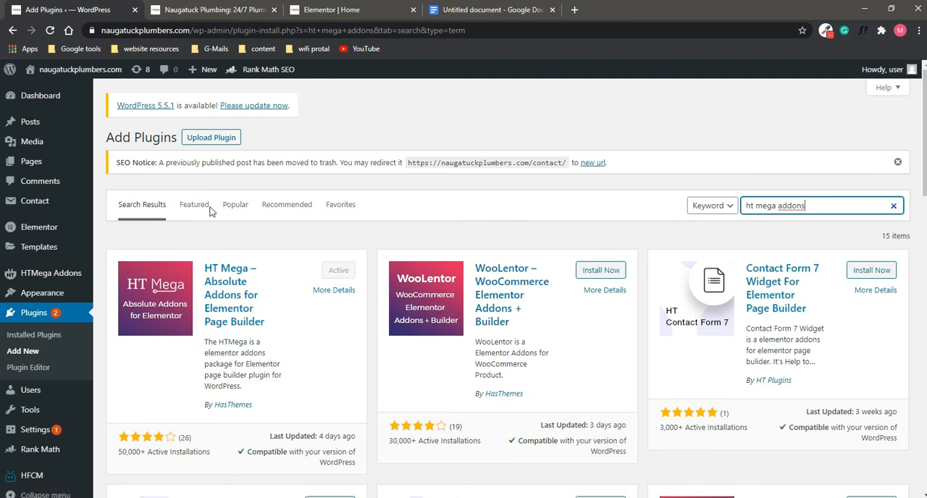
# Step: Create a new Contact Form 7 form and title it "Request a quote 2"
pyautogui.click(35, 200)
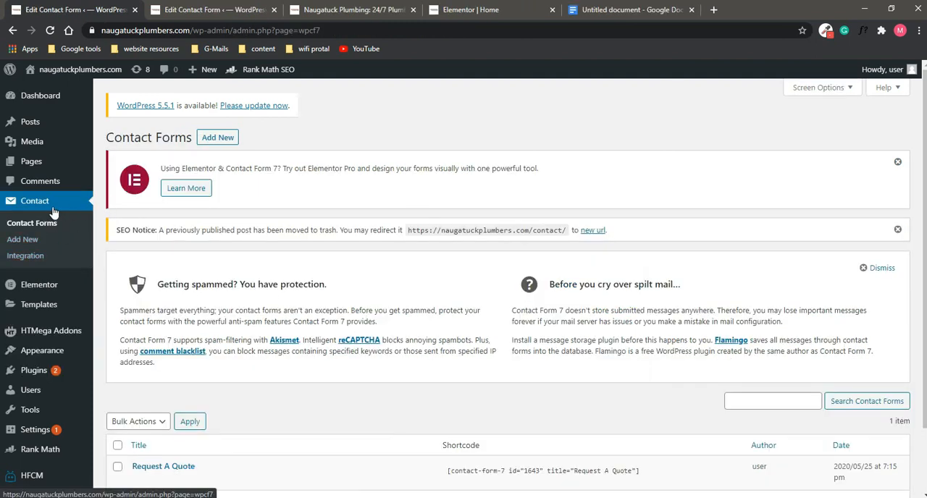
pyautogui.click(25, 246)
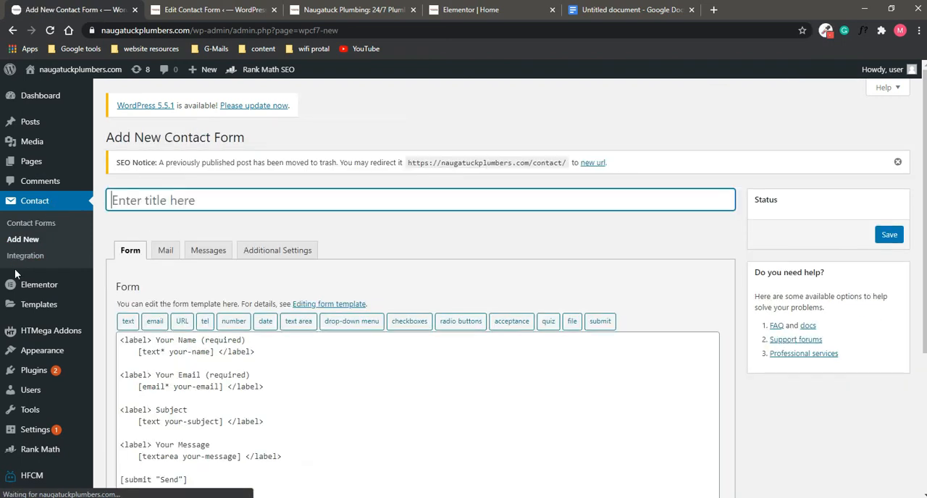
pyautogui.scroll(-3, 394, 222)
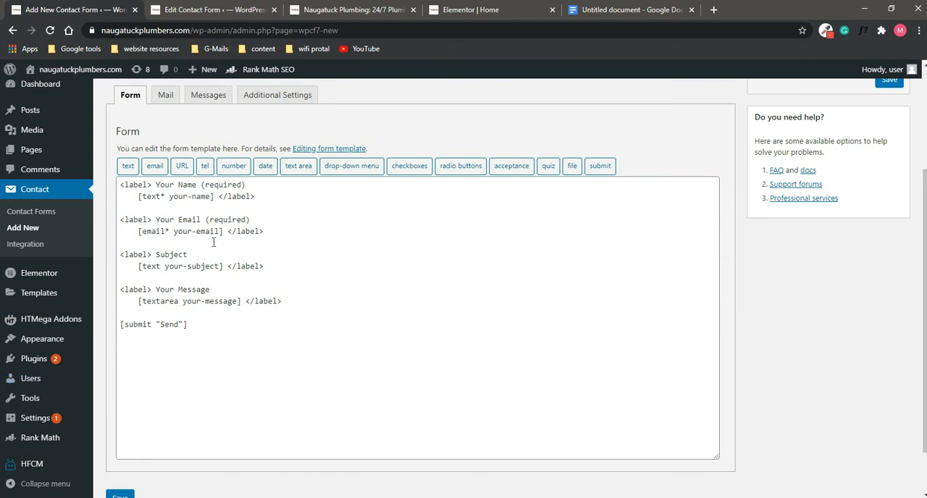
pyautogui.scroll(3, 214, 243)
pyautogui.click(314, 207)
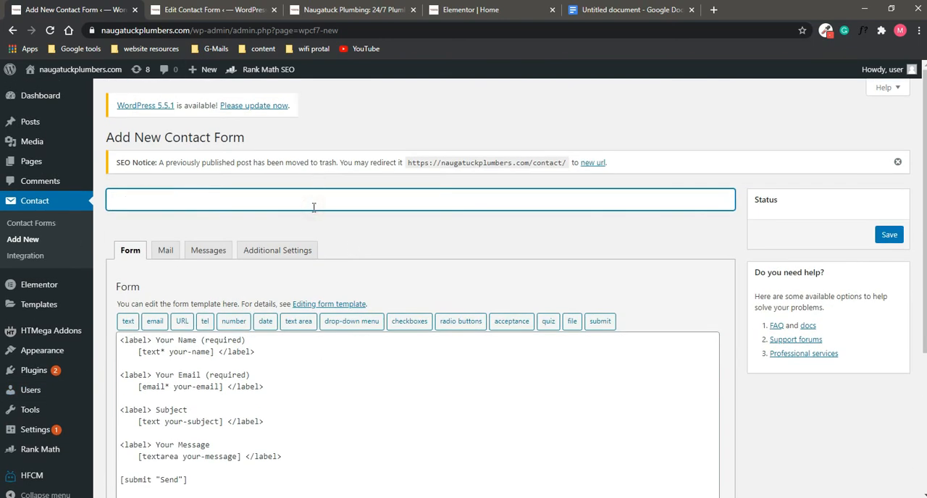
pyautogui.write('Request a qou')
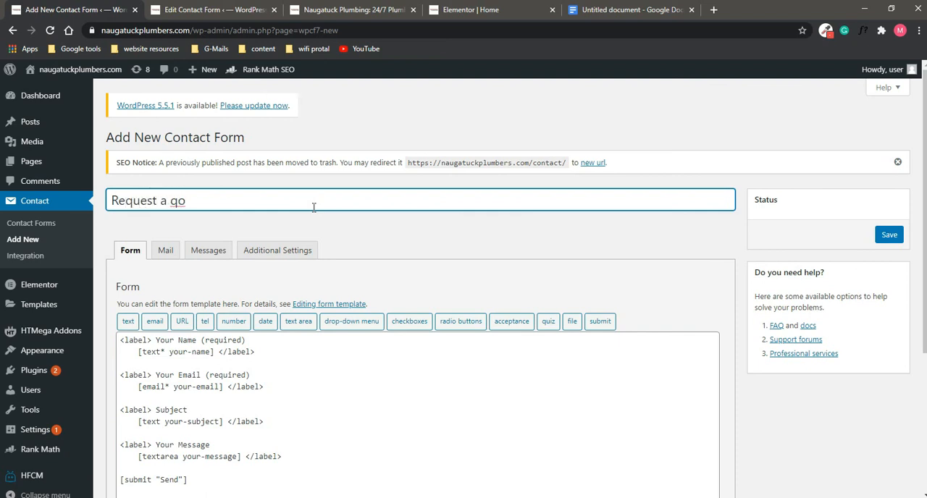
pyautogui.press('BackSpace')
pyautogui.write('uote 2')
# Step: Delete all the default template code from the new form's template
pyautogui.scroll(-2, 253, 213)
pyautogui.click(255, 218)
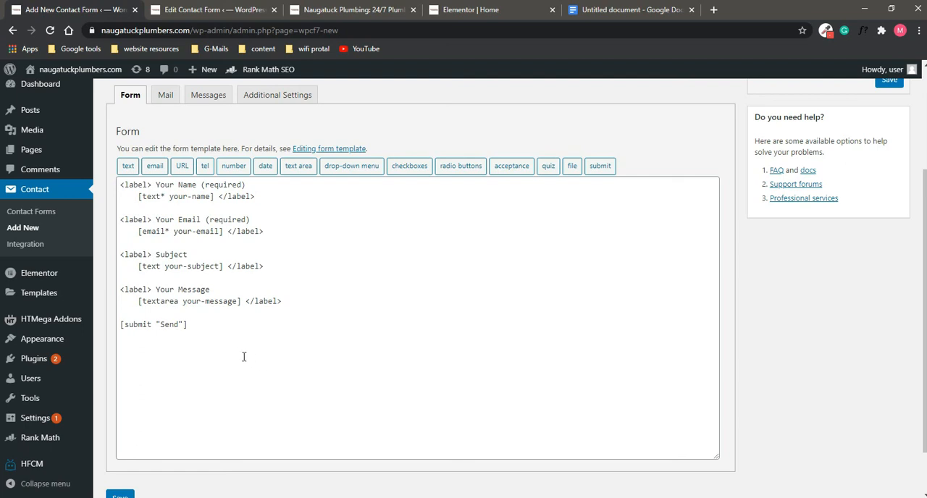
pyautogui.click(213, 356)
pyautogui.hotkey('ctrl', 'a')
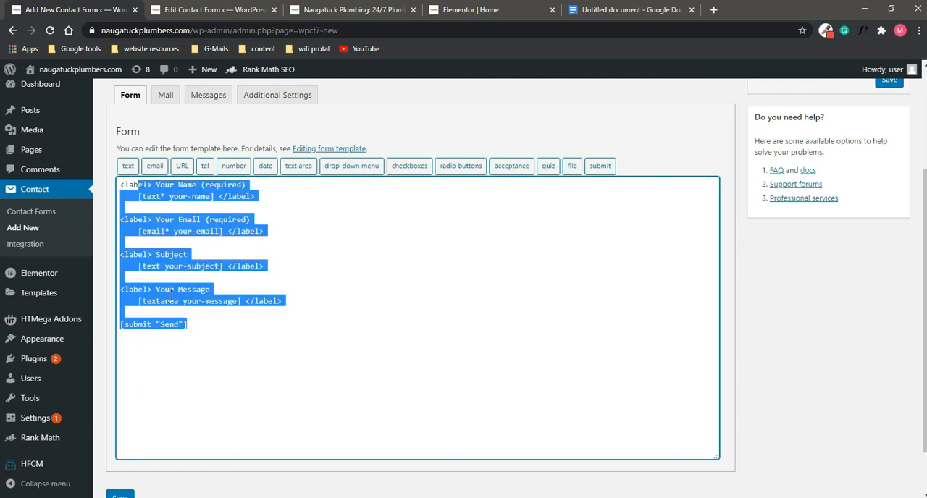
pyautogui.press('BackSpace')
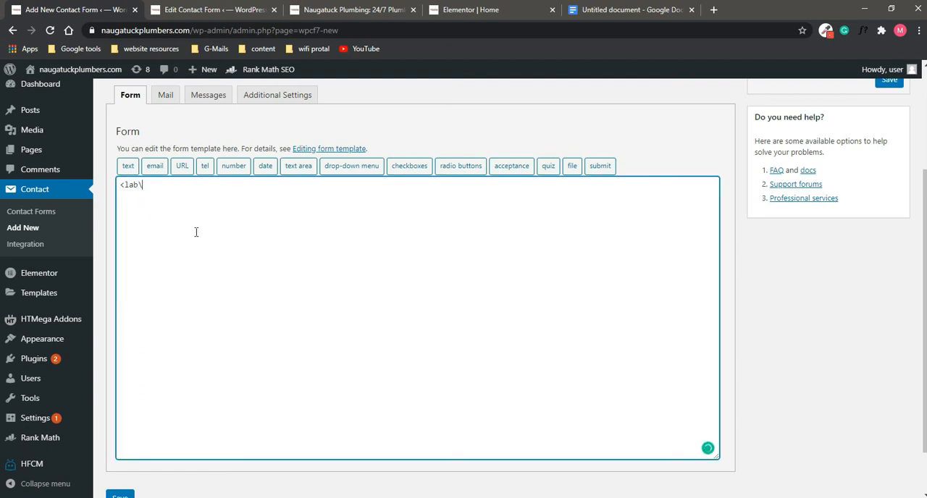
pyautogui.press('BackSpace')
pyautogui.press('BackSpace')
pyautogui.press('BackSpace')
pyautogui.press('BackSpace')
# Step: Examine the fields of the Request A Quote form on the live Naugatuck Plumbers home page
pyautogui.click(340, 10)
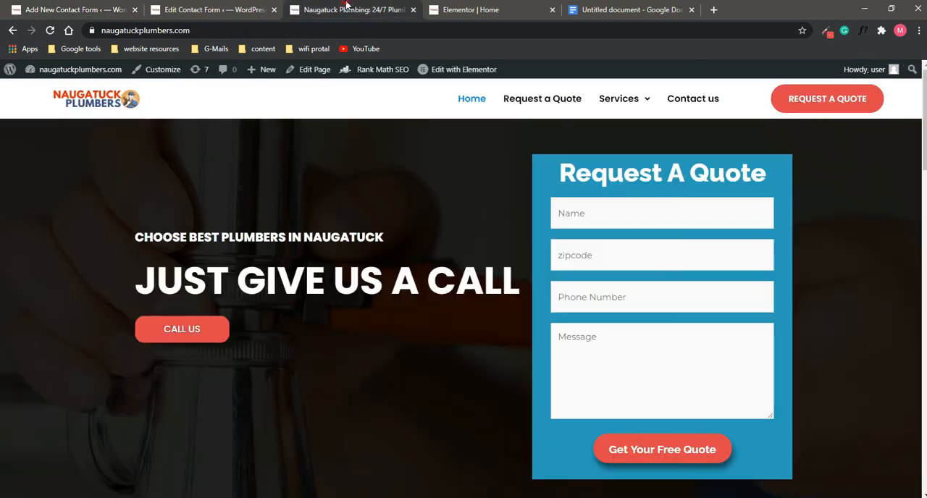
pyautogui.scroll(-2, 655, 169)
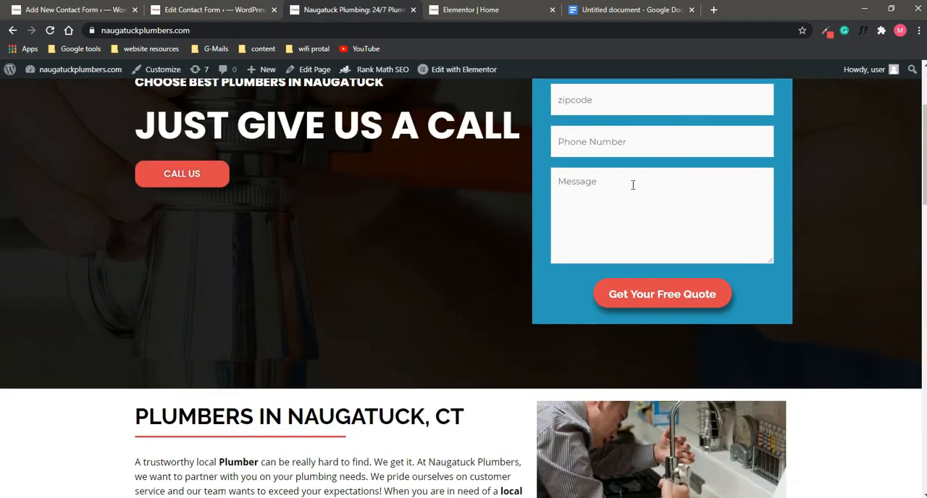
pyautogui.scroll(2, 632, 184)
pyautogui.click(611, 213)
pyautogui.scroll(-1, 571, 231)
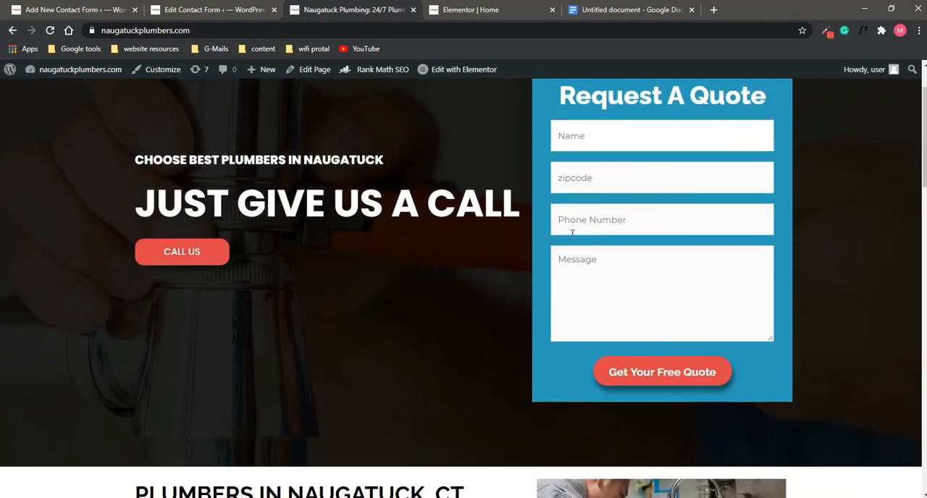
pyautogui.scroll(-1, 604, 181)
pyautogui.scroll(1, 606, 184)
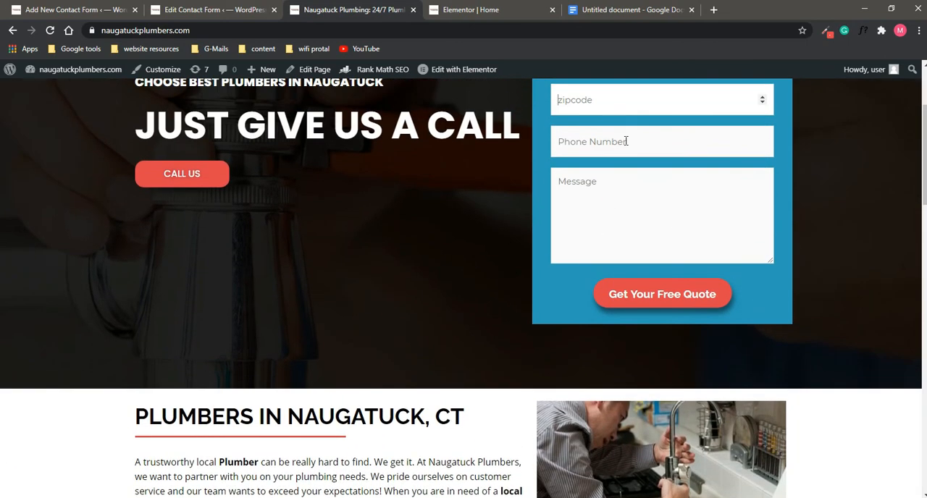
pyautogui.click(617, 145)
pyautogui.scroll(-2, 613, 160)
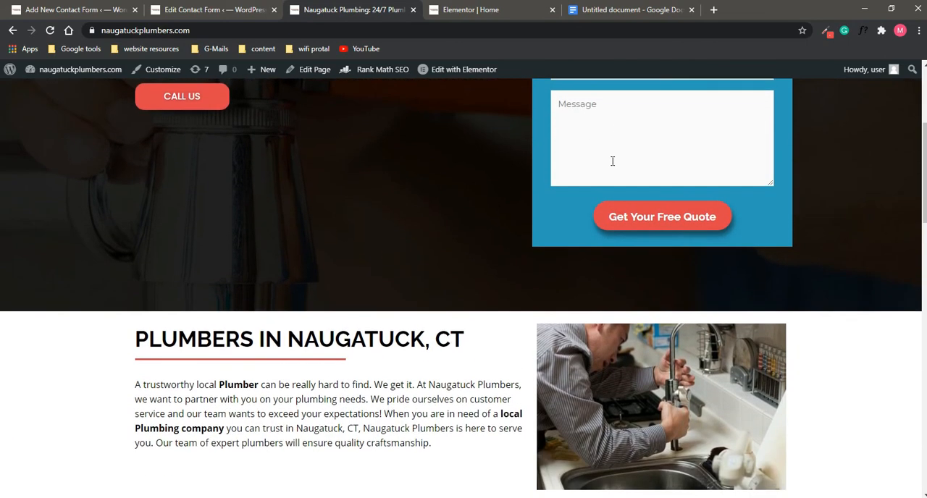
pyautogui.scroll(2, 606, 201)
pyautogui.click(607, 203)
pyautogui.scroll(5, 350, 165)
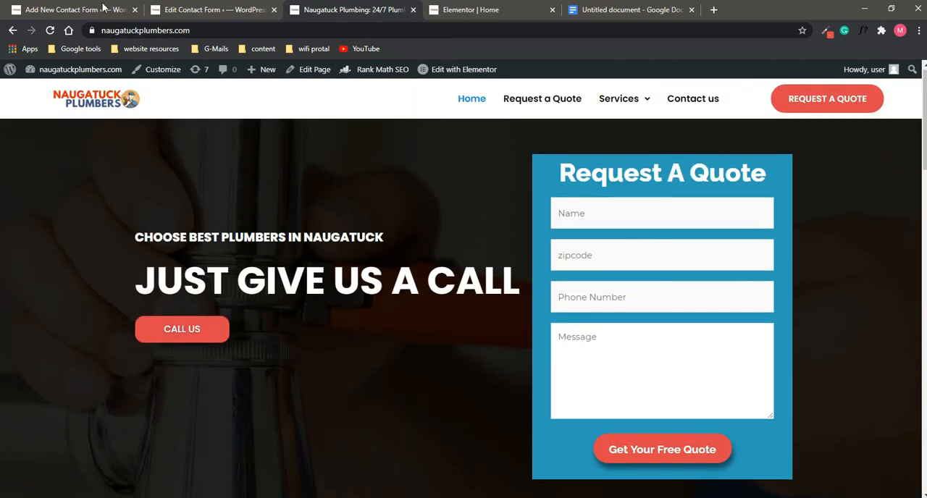
# Step: Set up a text form-tag in the new form named "name1", with "name" as its placeholder text
pyautogui.click(72, 9)
pyautogui.scroll(1, 261, 302)
pyautogui.scroll(2, 261, 302)
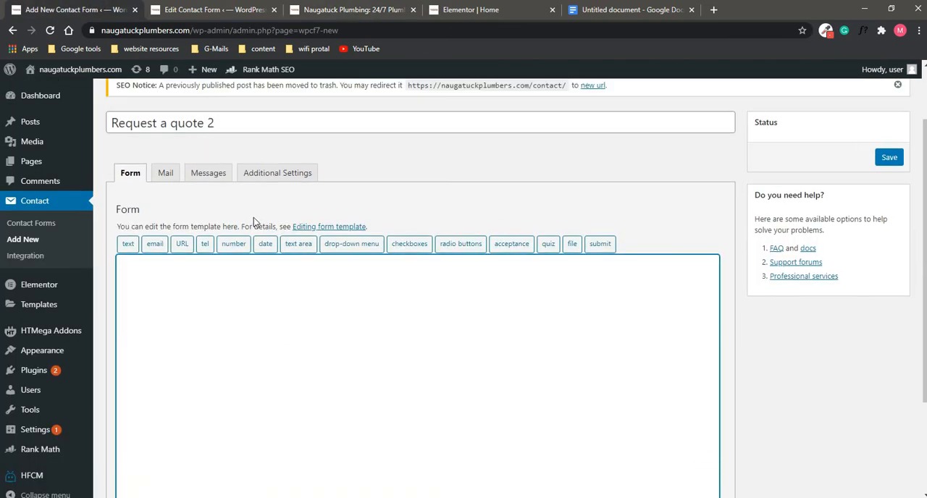
pyautogui.click(129, 245)
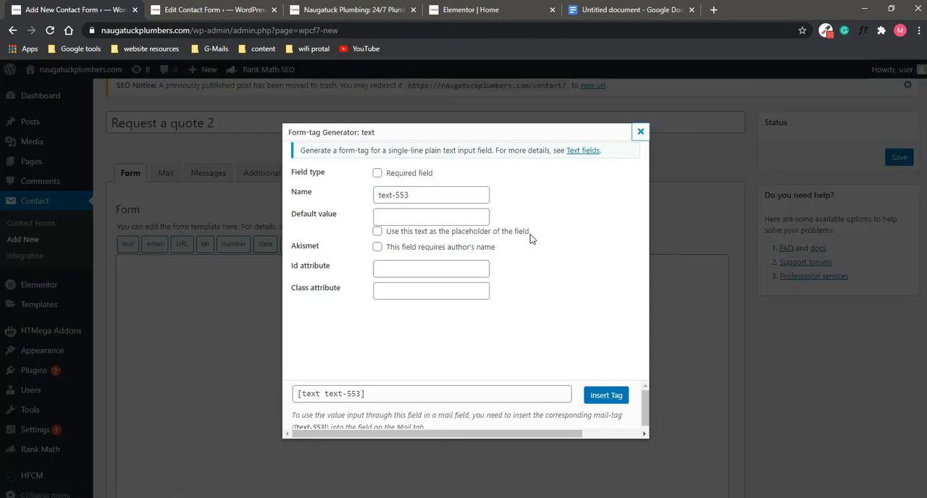
pyautogui.tripleClick(442, 192)
pyautogui.write('name1')
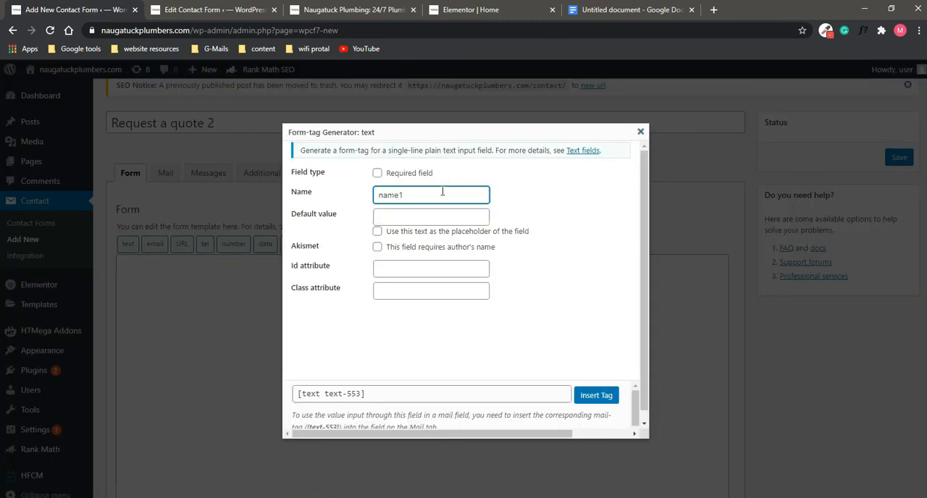
pyautogui.click(403, 214)
pyautogui.write('name')
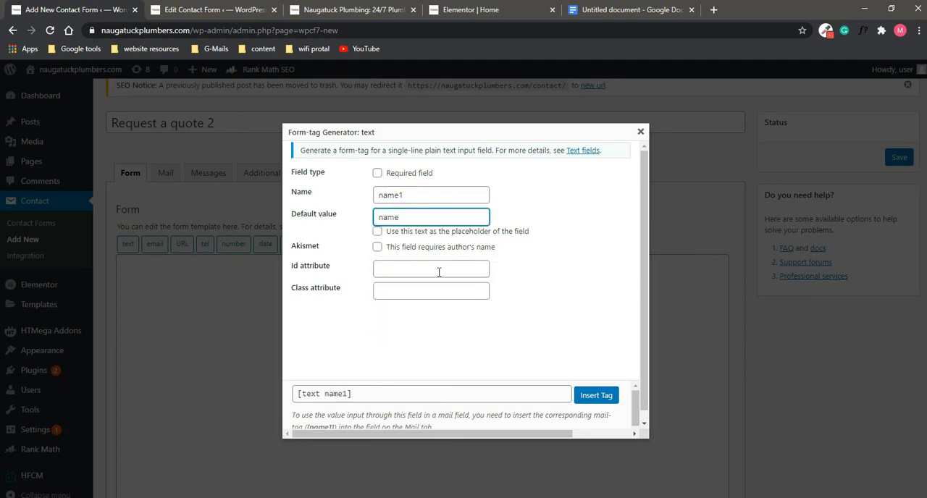
pyautogui.click(377, 231)
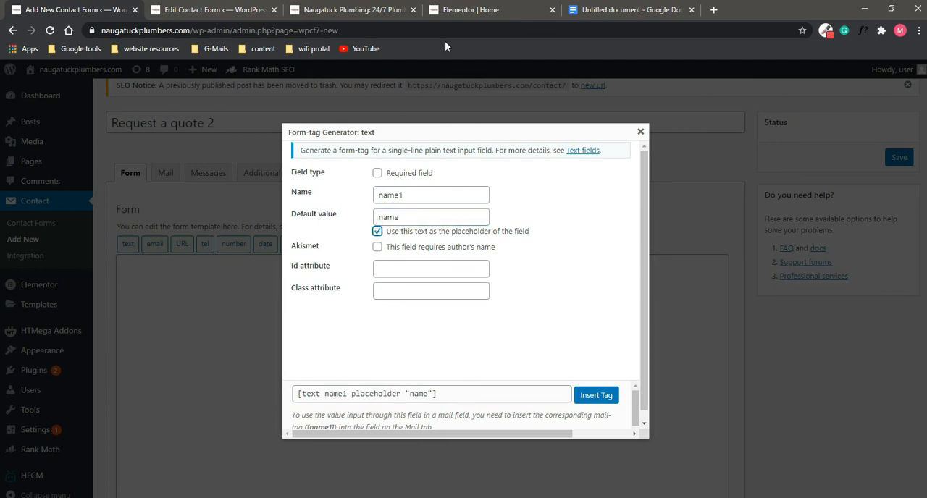
# Step: Compare the existing Request A Quote form template with the Name field on the live home page
pyautogui.click(203, 9)
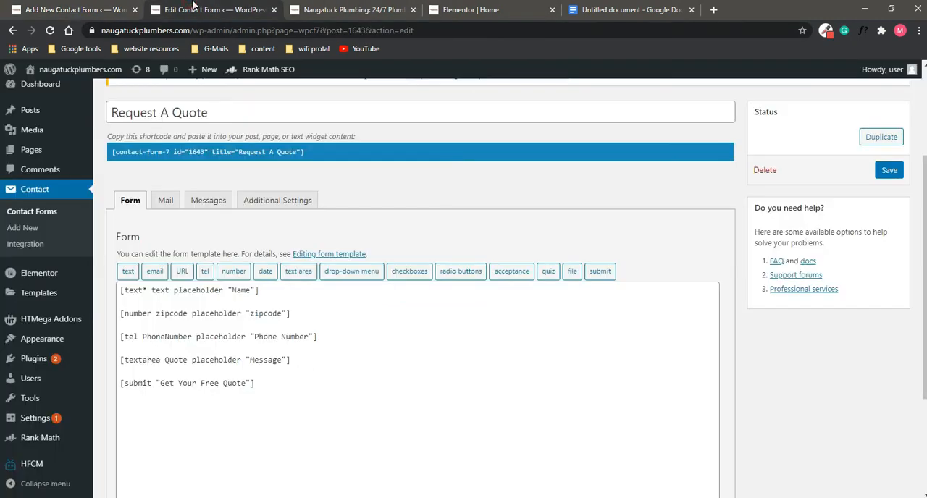
pyautogui.click(355, 9)
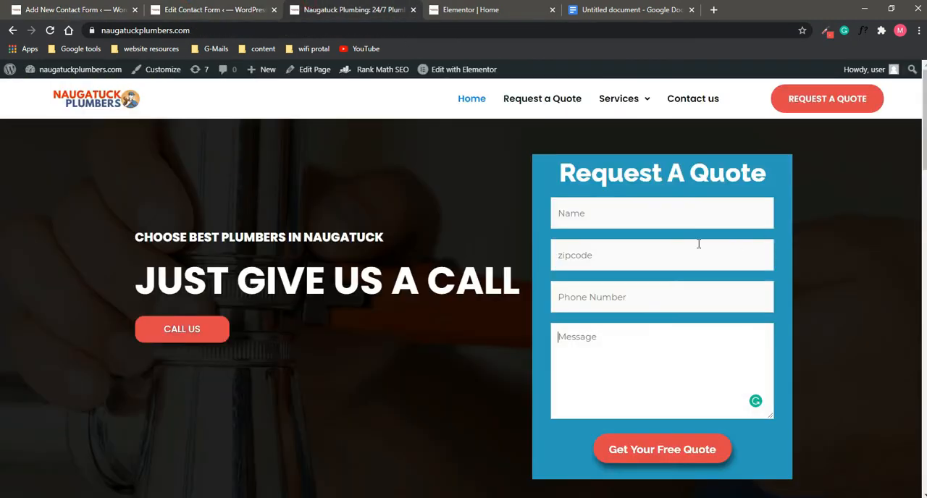
pyautogui.click(569, 213)
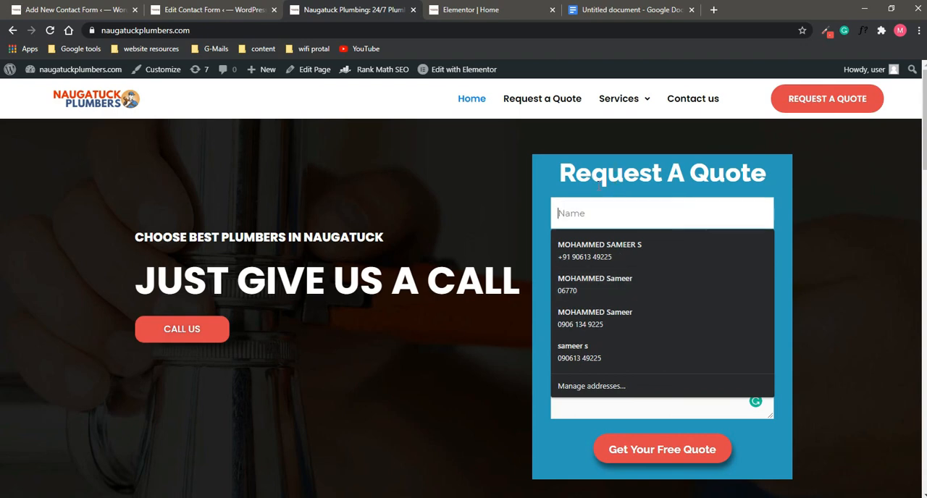
pyautogui.click(243, 7)
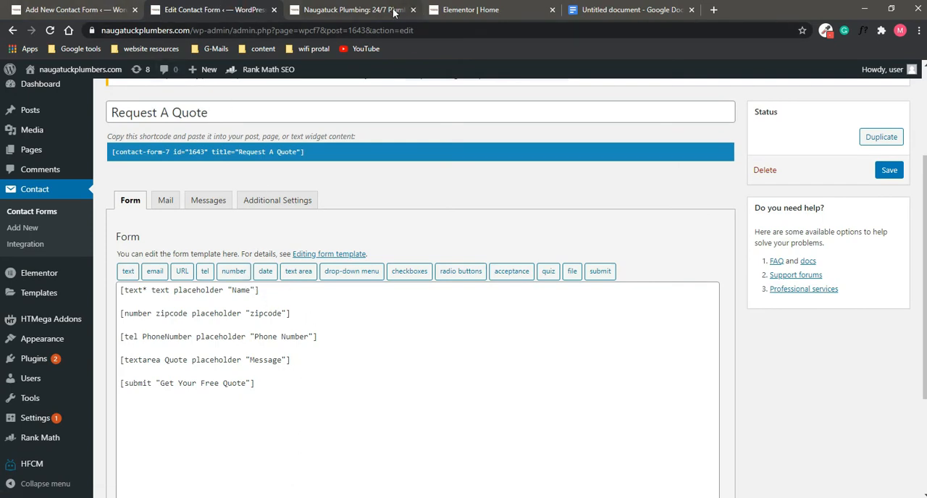
# Step: Close the existing form's browser tab, make the name1 text field required and insert its tag into the new form
pyautogui.click(46, 5)
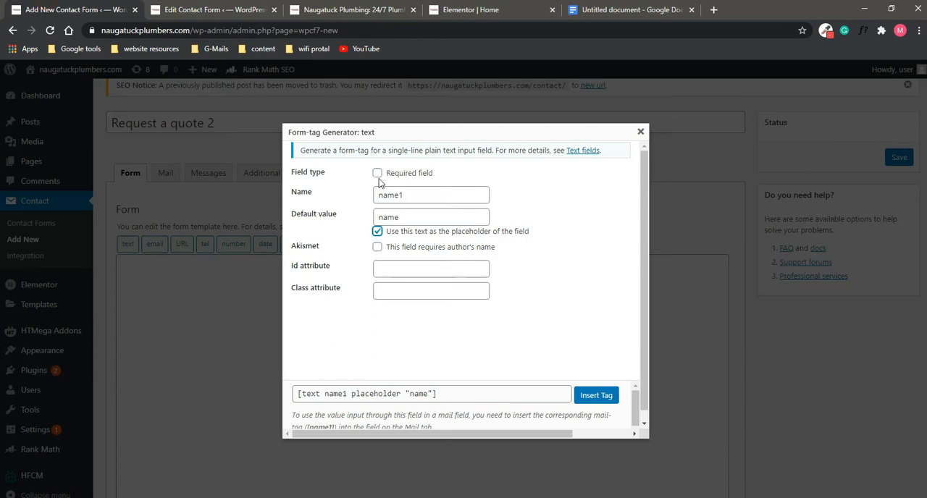
pyautogui.click(274, 10)
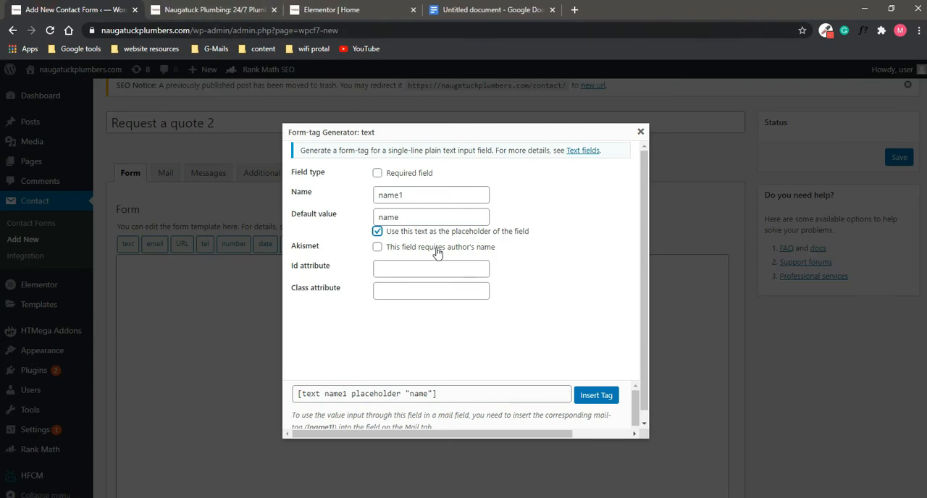
pyautogui.click(389, 175)
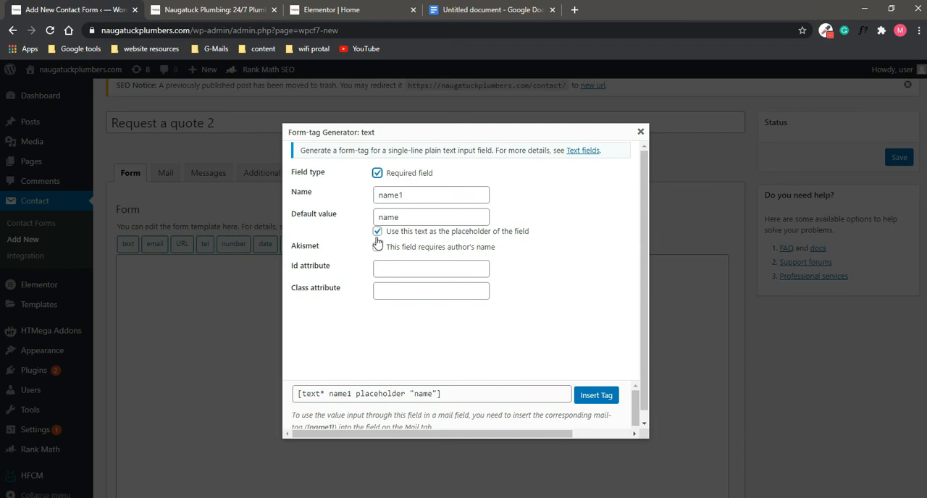
pyautogui.click(589, 400)
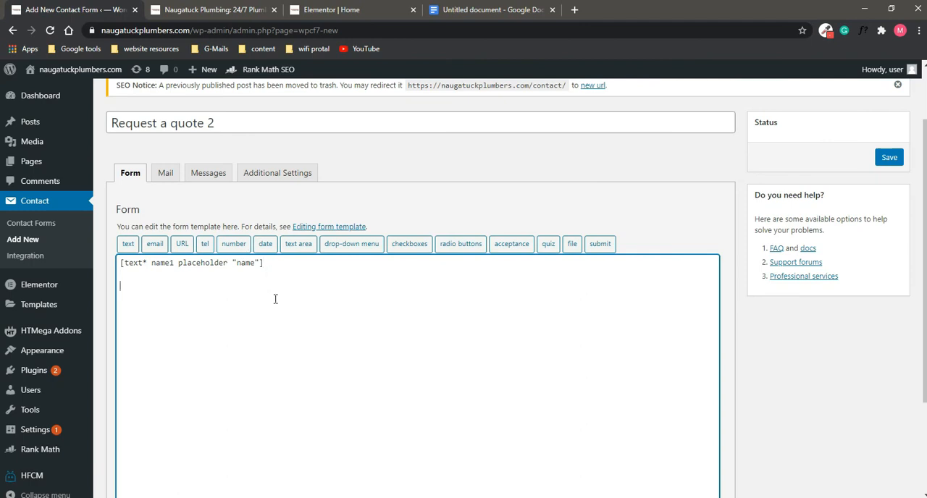
# Step: Start a number form-tag for the zip code field of the new form and name it "zipcode2"
pyautogui.click(187, 9)
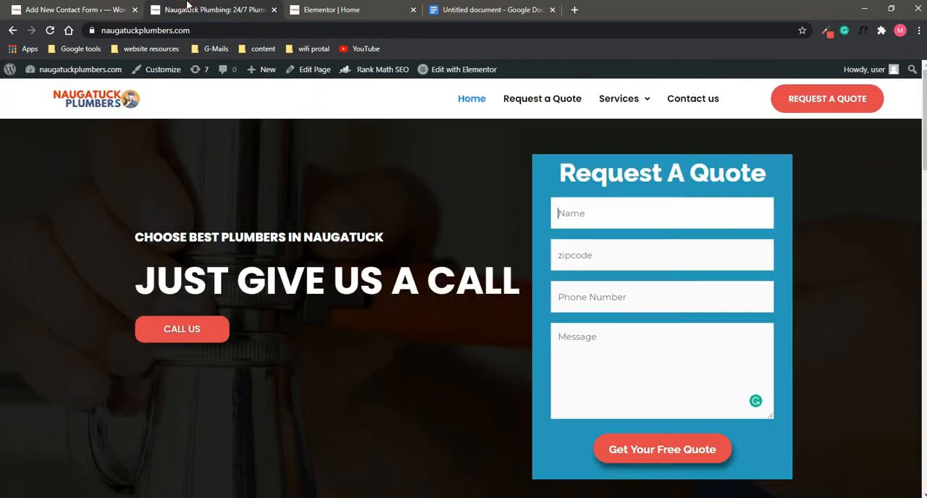
pyautogui.click(45, 7)
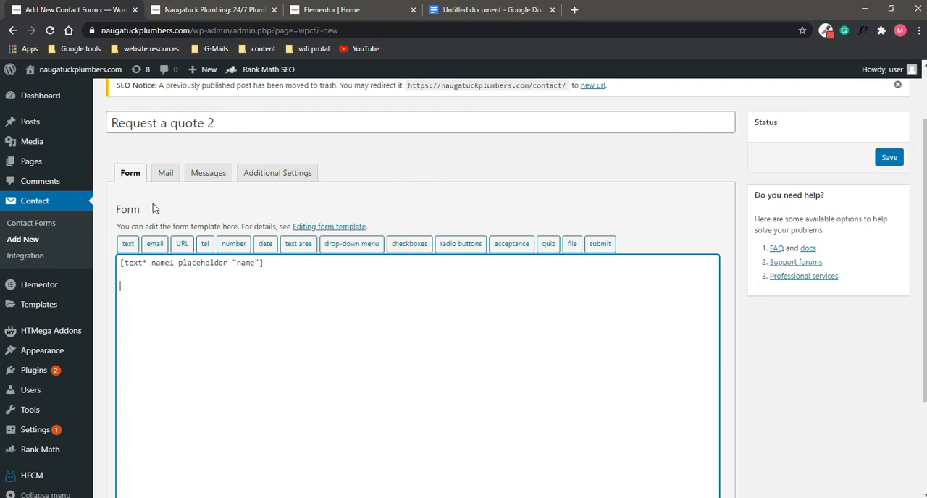
pyautogui.click(234, 247)
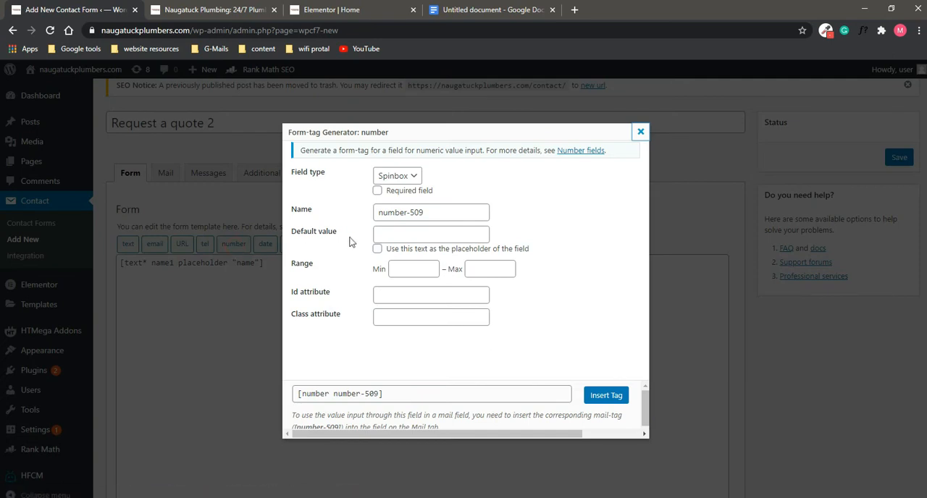
pyautogui.moveTo(439, 214); pyautogui.dragTo(299, 225)
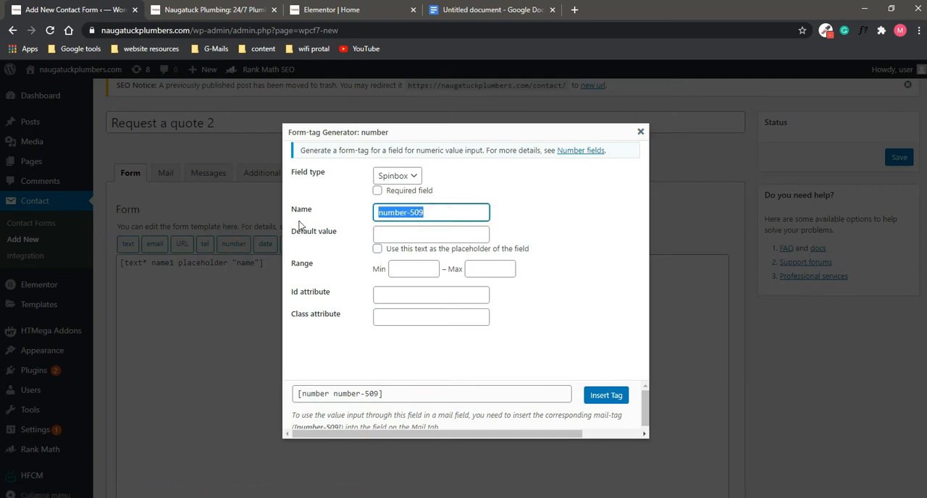
pyautogui.write('zipcode2')
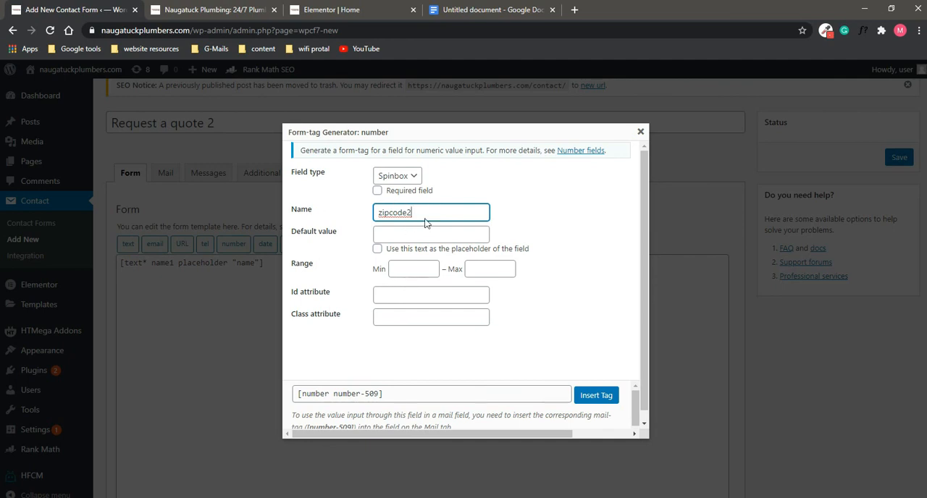
# Step: Make the zipcode2 field required with "zipcode" as placeholder text and insert its tag into the form
pyautogui.click(431, 230)
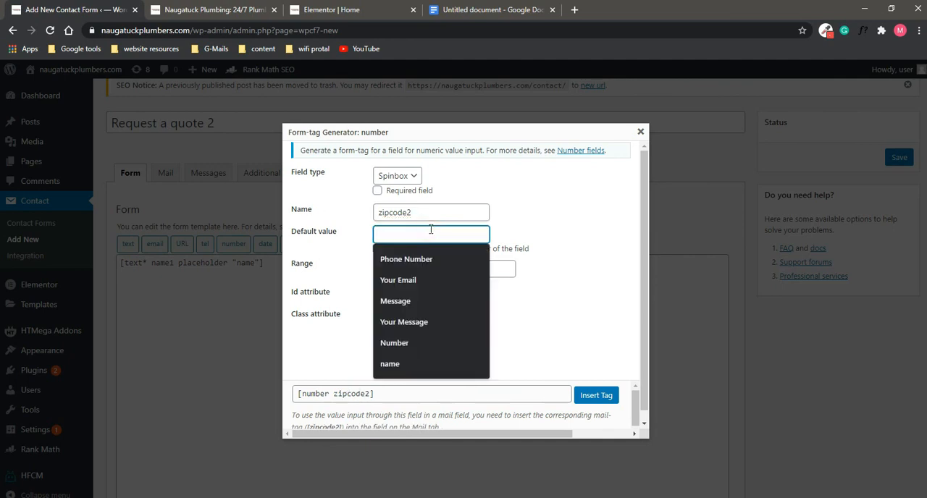
pyautogui.write('zipcode')
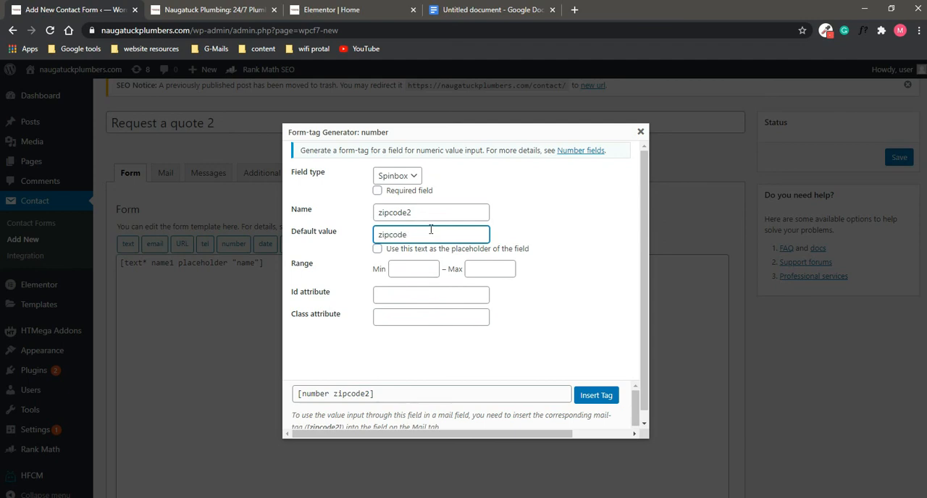
pyautogui.click(381, 248)
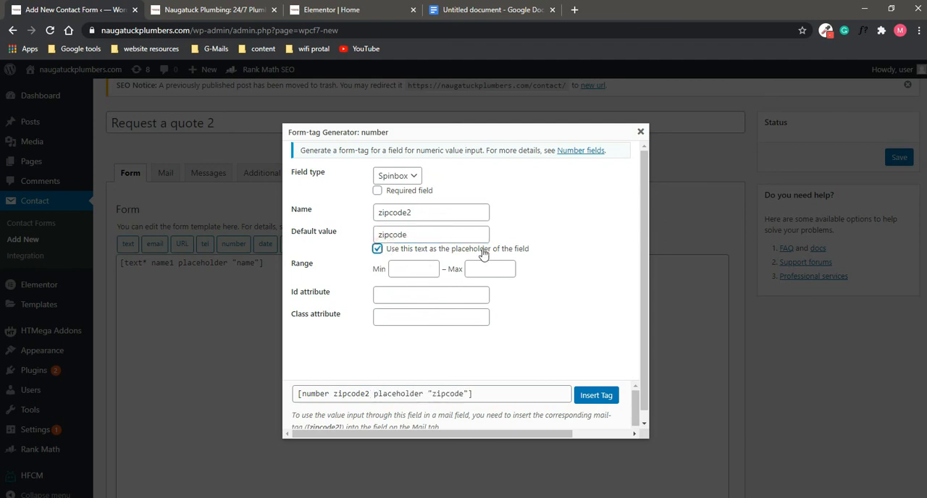
pyautogui.click(377, 181)
pyautogui.click(384, 191)
pyautogui.click(377, 191)
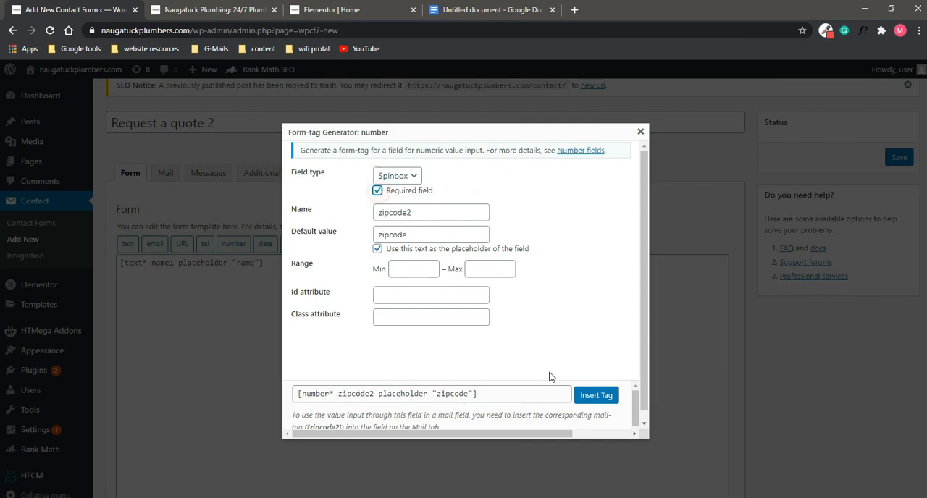
pyautogui.click(596, 395)
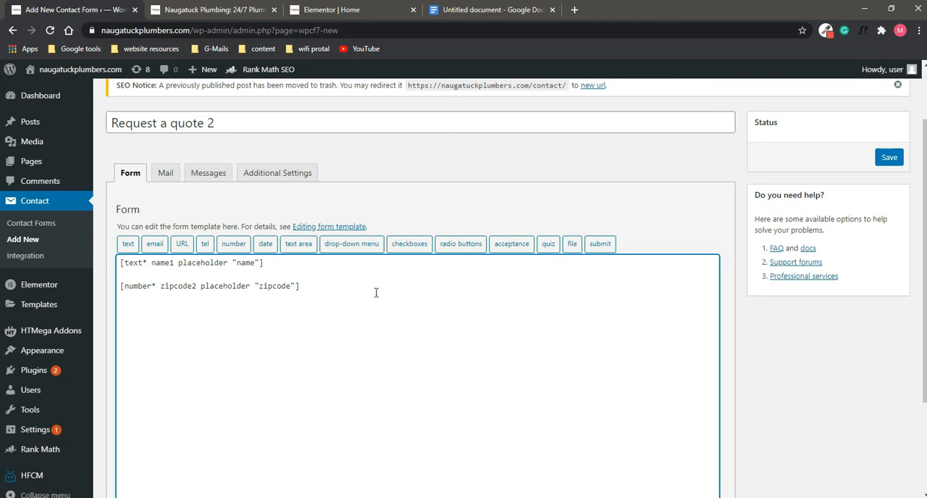
# Step: Check the live form's next field, then start a telephone form-tag in the new form named "phonenumber2"
pyautogui.click(215, 10)
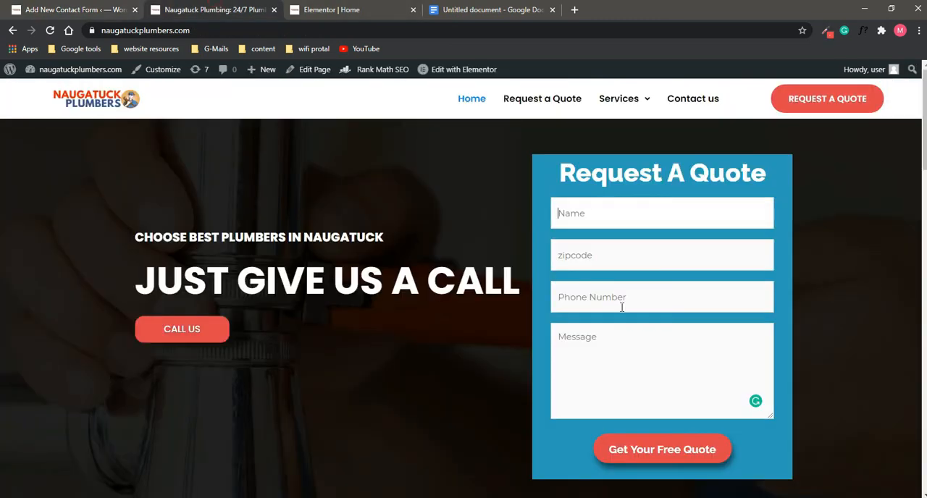
pyautogui.click(43, 6)
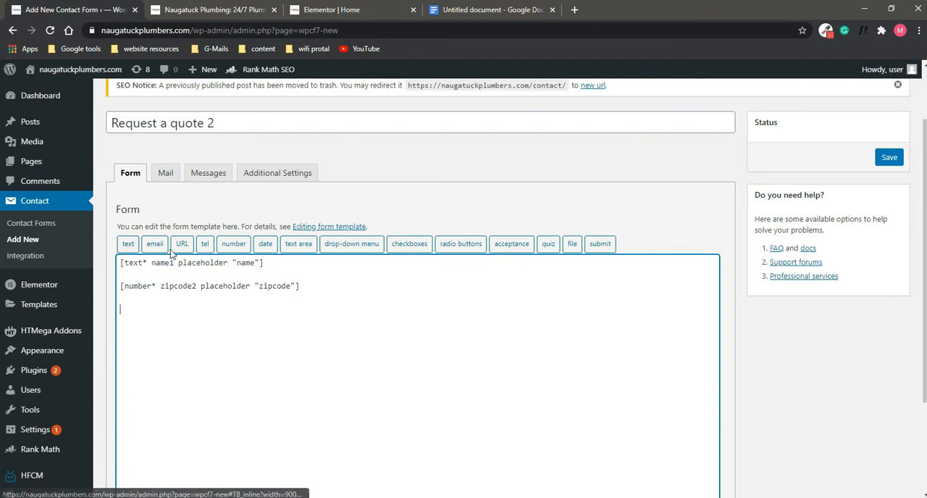
pyautogui.click(206, 245)
pyautogui.moveTo(413, 196); pyautogui.dragTo(351, 203)
pyautogui.write('pho')
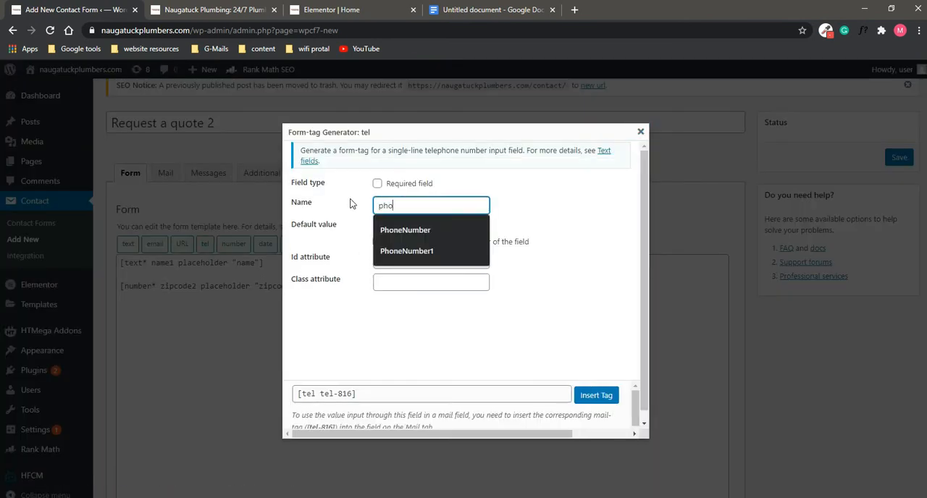
pyautogui.write('nenumber2')
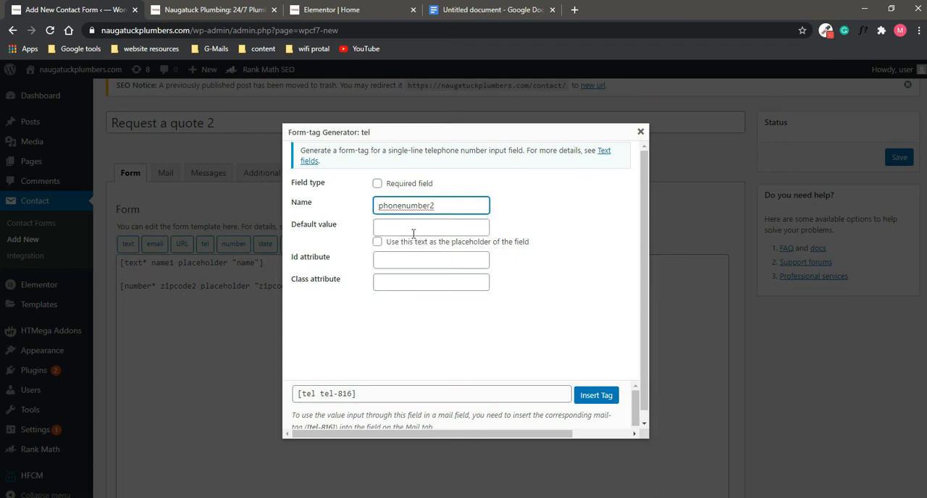
# Step: Give the phonenumber2 field the placeholder text "Number", make it required and insert its tag into the form
pyautogui.click(397, 230)
pyautogui.write('Num')
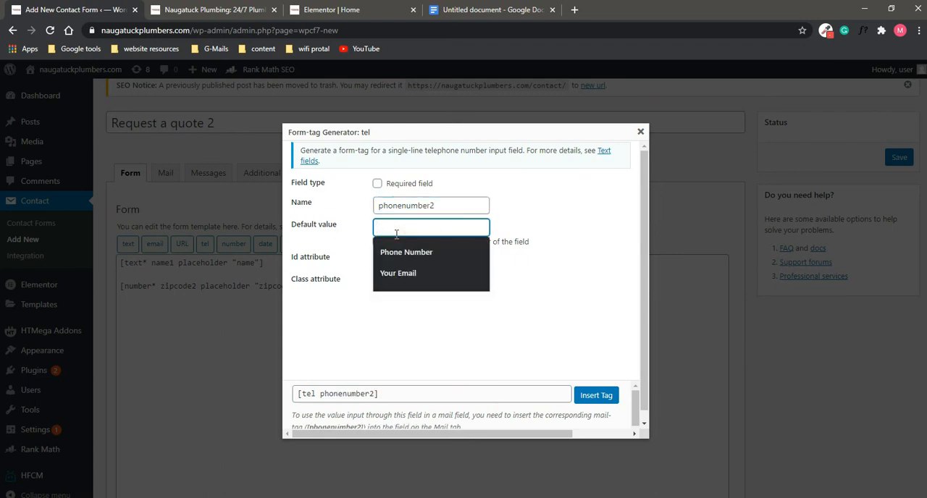
pyautogui.write('ber')
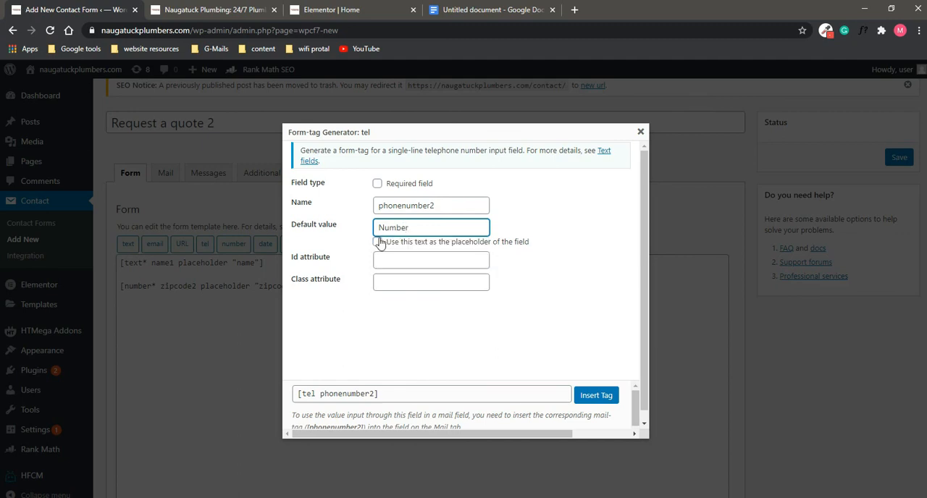
pyautogui.click(377, 242)
pyautogui.click(378, 183)
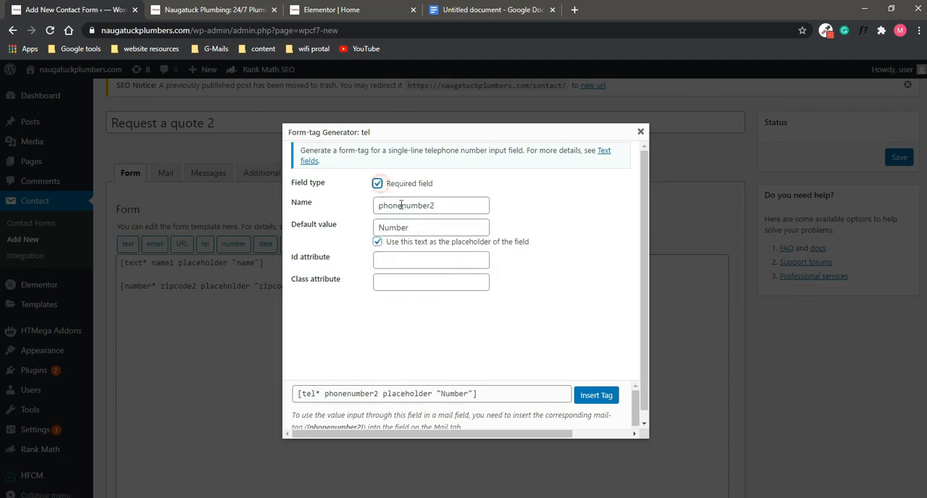
pyautogui.click(595, 398)
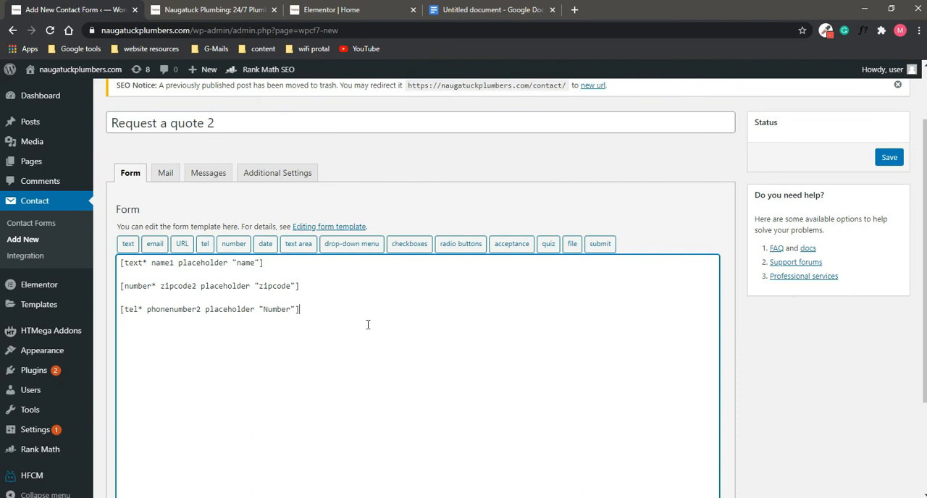
# Step: Check the live form's message field, then start a text area form-tag in the new form named "messsage2"
pyautogui.click(247, 8)
pyautogui.click(73, 10)
pyautogui.click(300, 247)
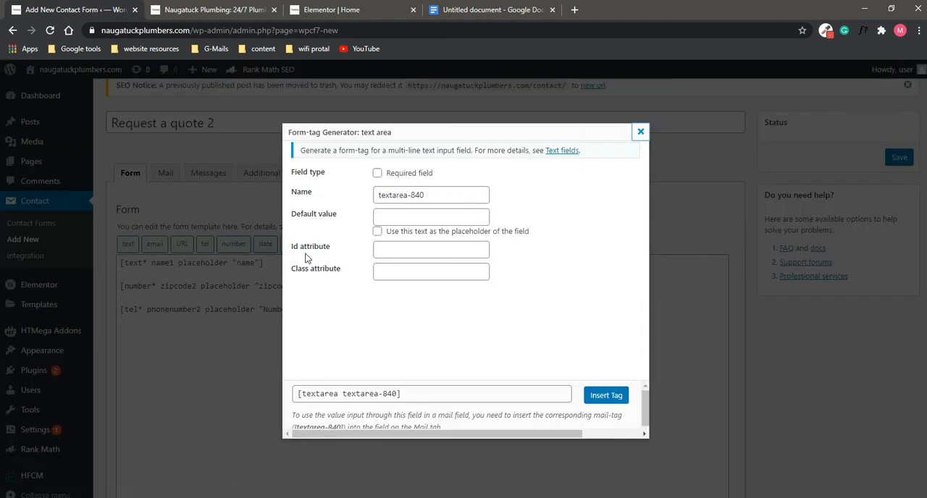
pyautogui.doubleClick(452, 196)
pyautogui.tripleClick(452, 197)
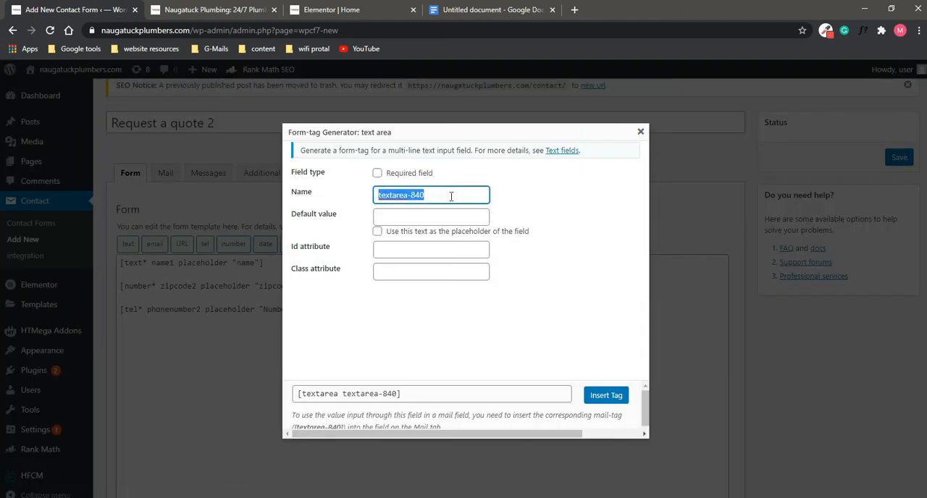
pyautogui.write('messsa')
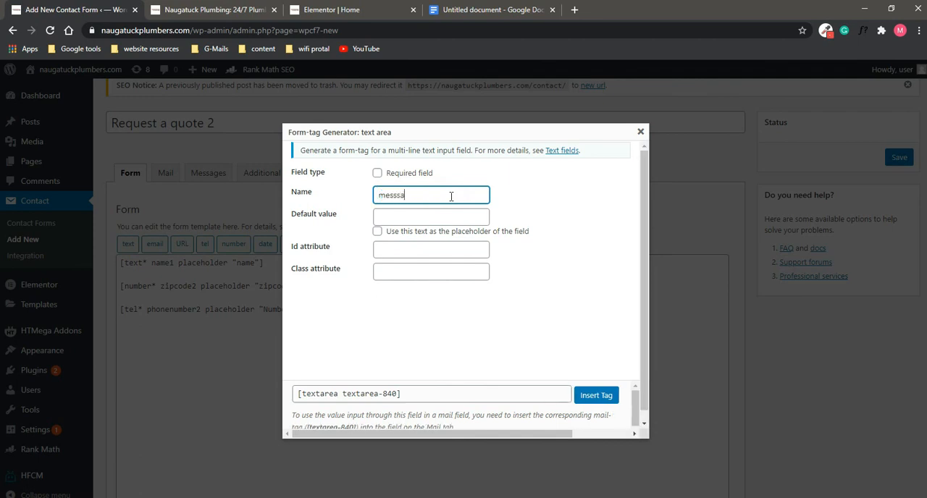
pyautogui.write('ge2')
# Step: Make the messsage2 text area required with "Your Message" as placeholder text and insert its tag into the form
pyautogui.click(377, 172)
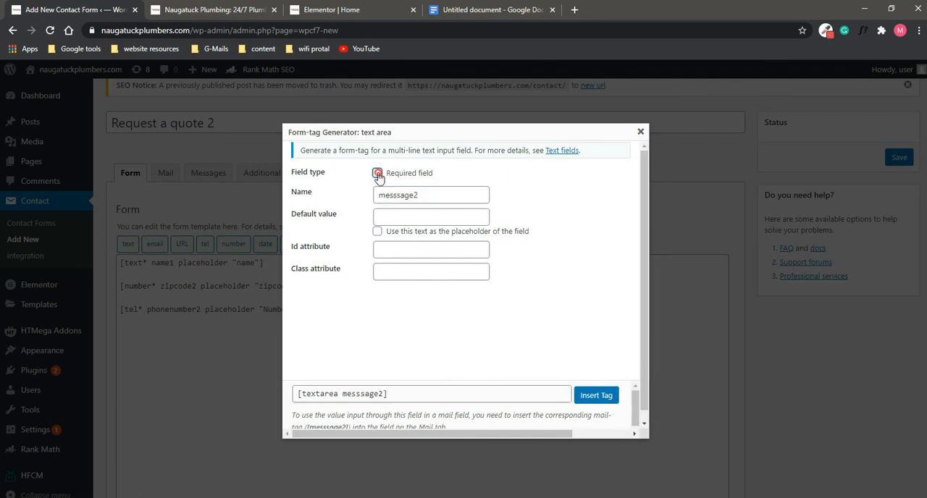
pyautogui.click(377, 231)
pyautogui.click(431, 217)
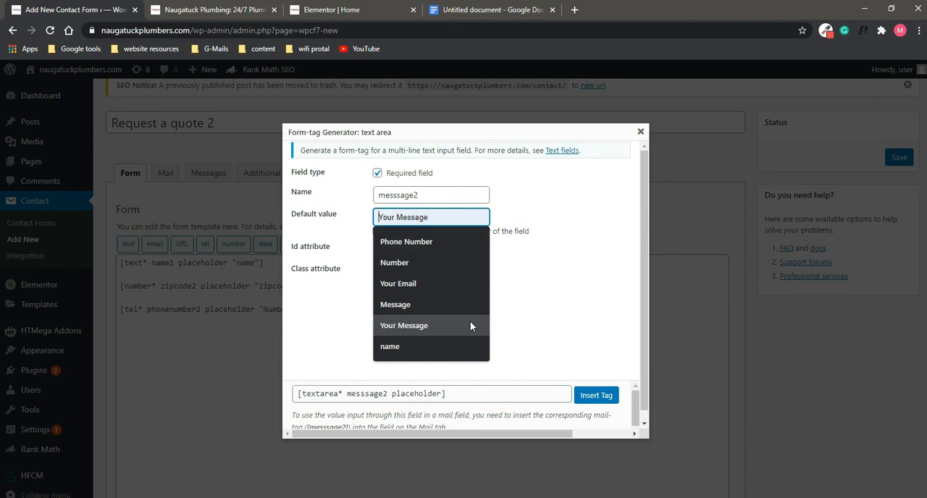
pyautogui.write('Y')
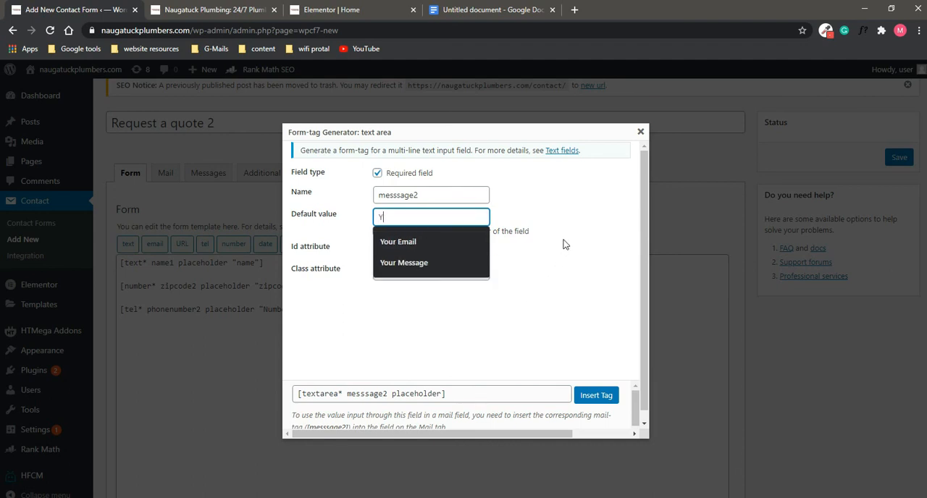
pyautogui.write('oyr')
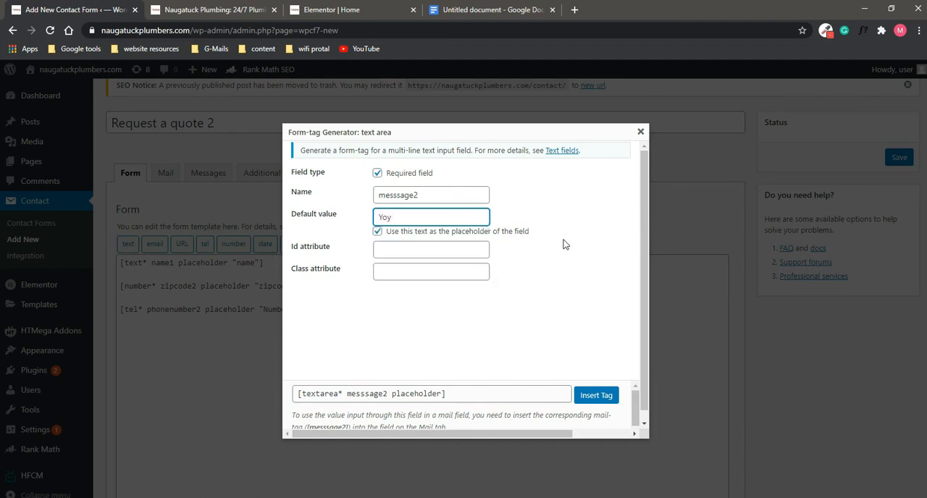
pyautogui.press('BackSpace')
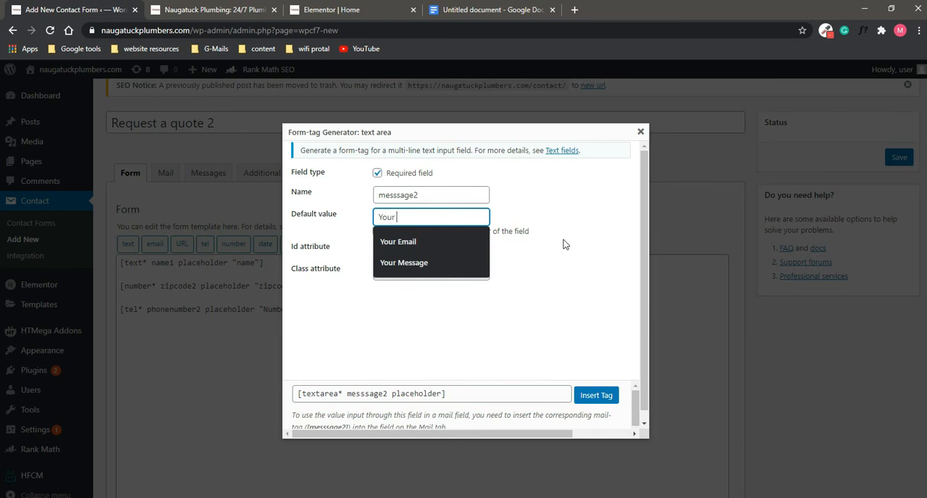
pyautogui.write('ur Message')
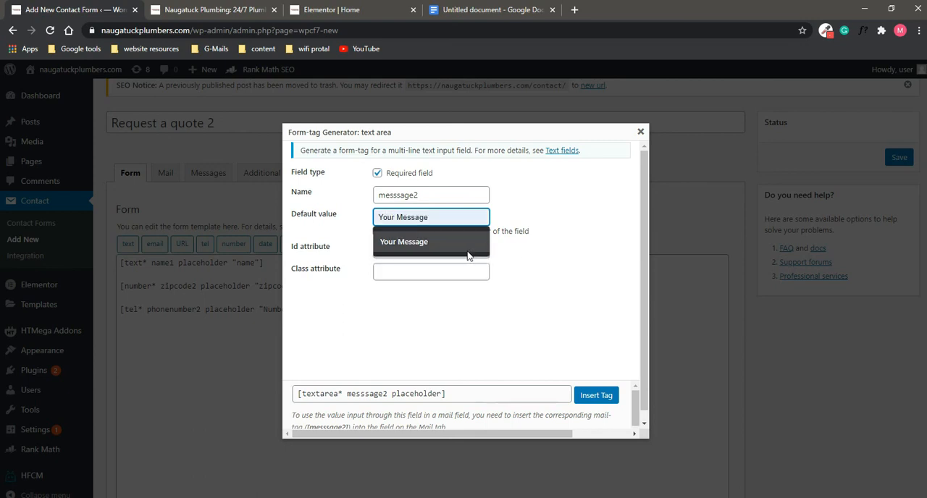
pyautogui.click(467, 246)
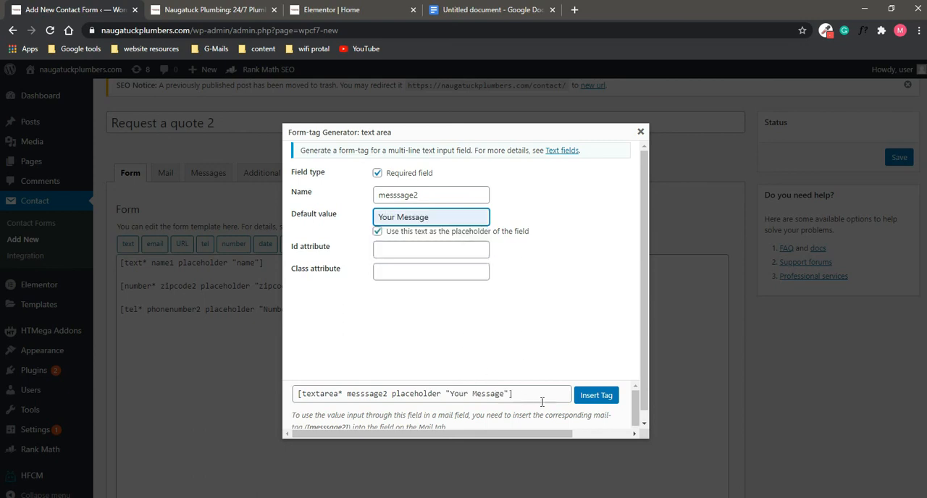
pyautogui.click(596, 395)
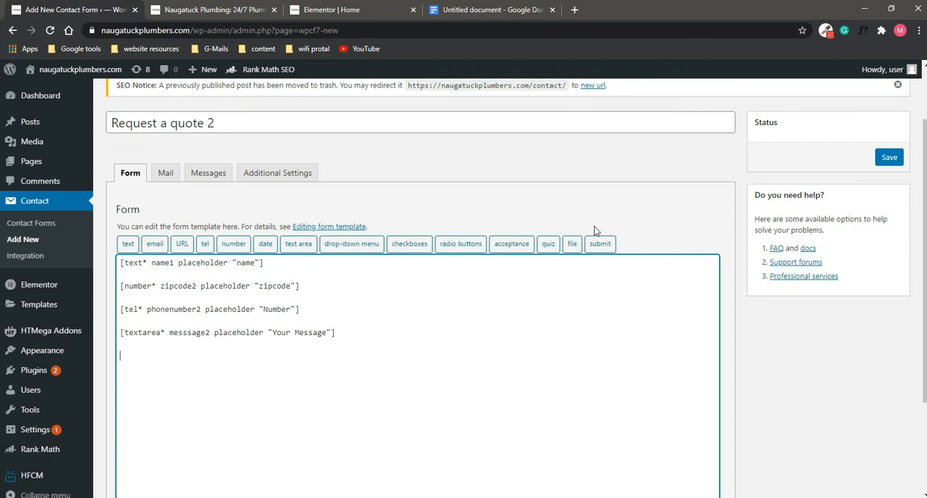
# Step: Insert a submit button tag labelled "Get Your Free Quote Now" at the end of the form template
pyautogui.click(600, 244)
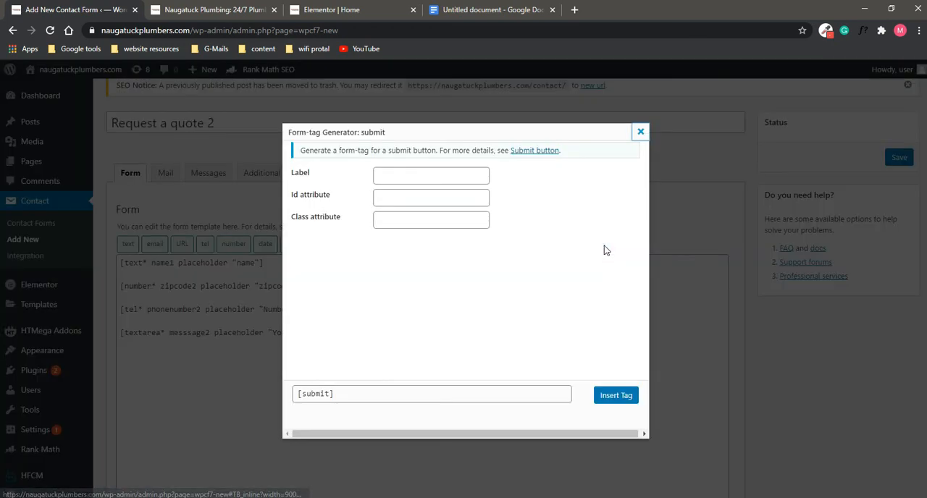
pyautogui.click(404, 176)
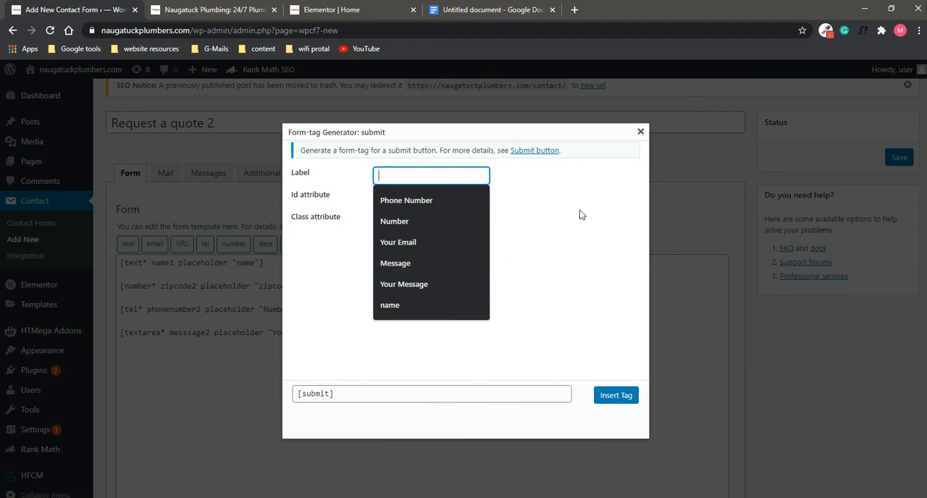
pyautogui.write('Get ')
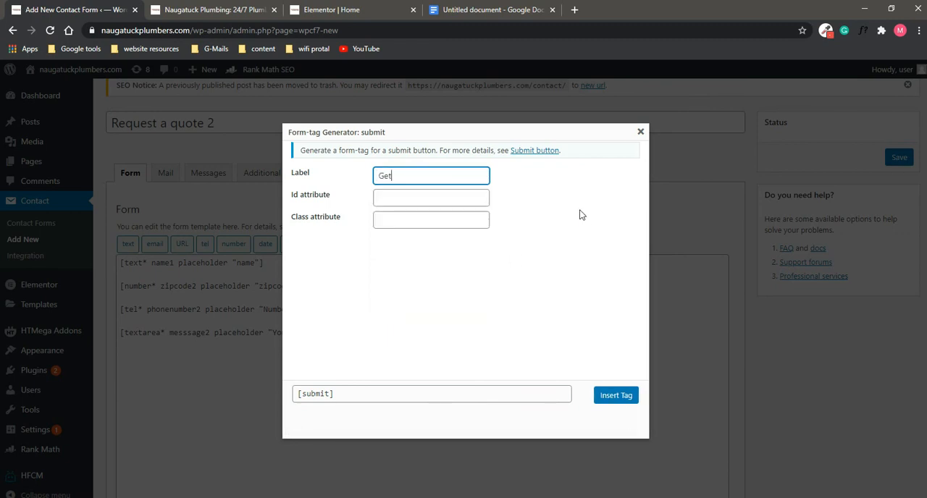
pyautogui.write('Your Free Quote Now')
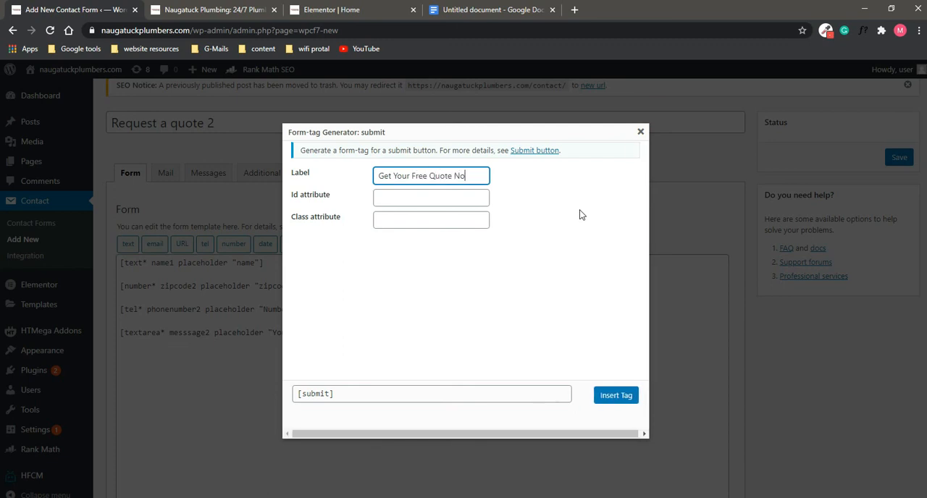
pyautogui.click(599, 403)
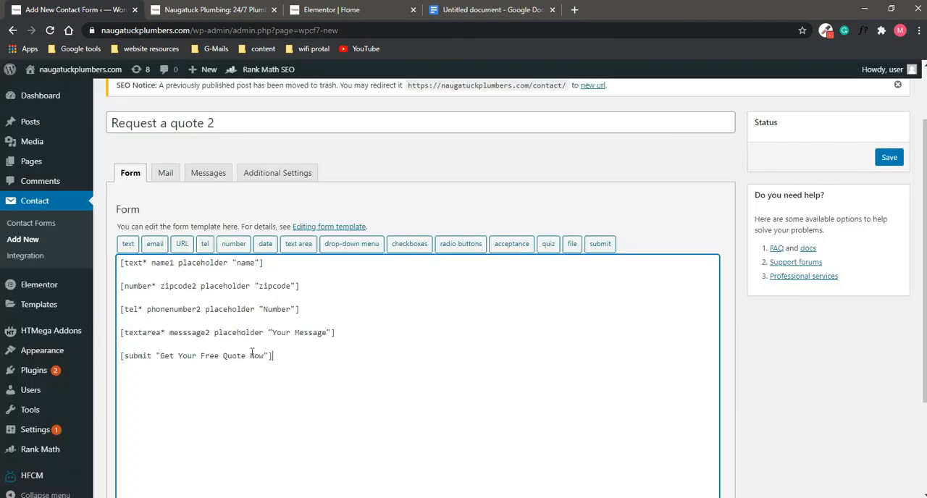
pyautogui.scroll(-2, 253, 353)
pyautogui.scroll(3, 188, 290)
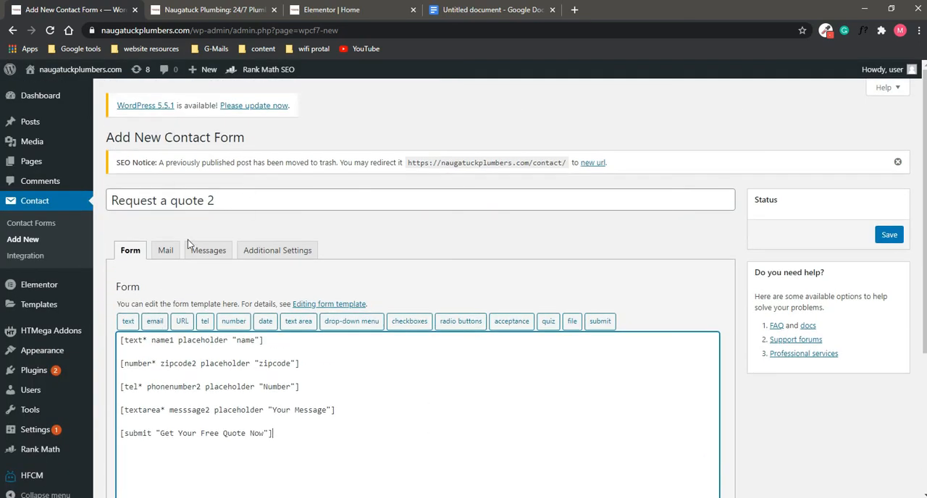
# Step: Save the new "Request a quote 2" contact form
pyautogui.scroll(-3, 185, 250)
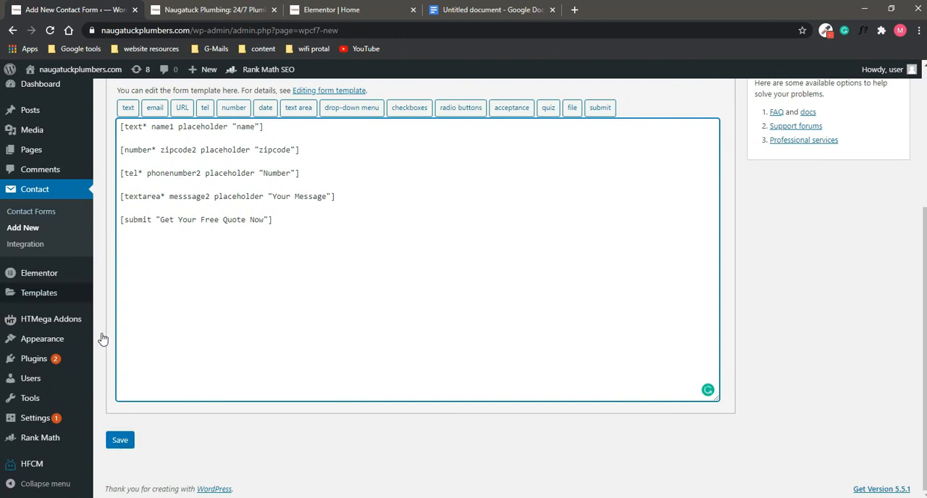
pyautogui.scroll(1, 103, 338)
pyautogui.scroll(-1, 191, 379)
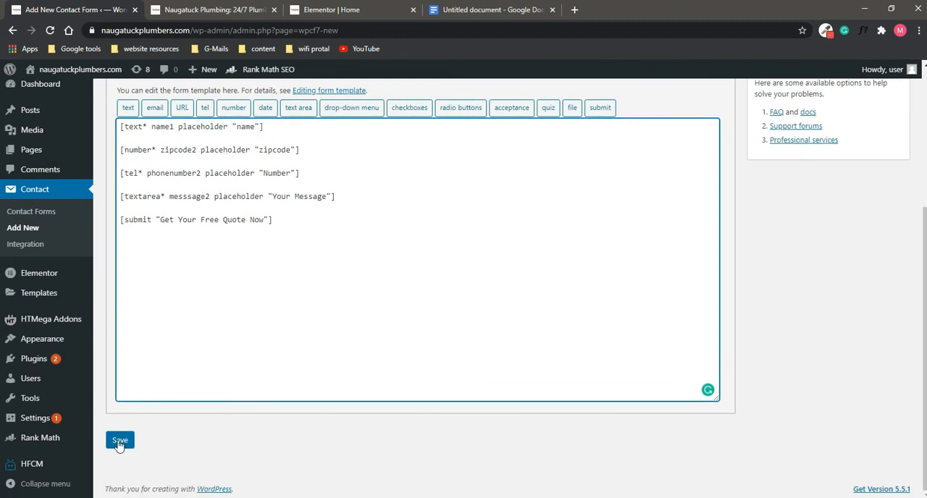
pyautogui.click(119, 441)
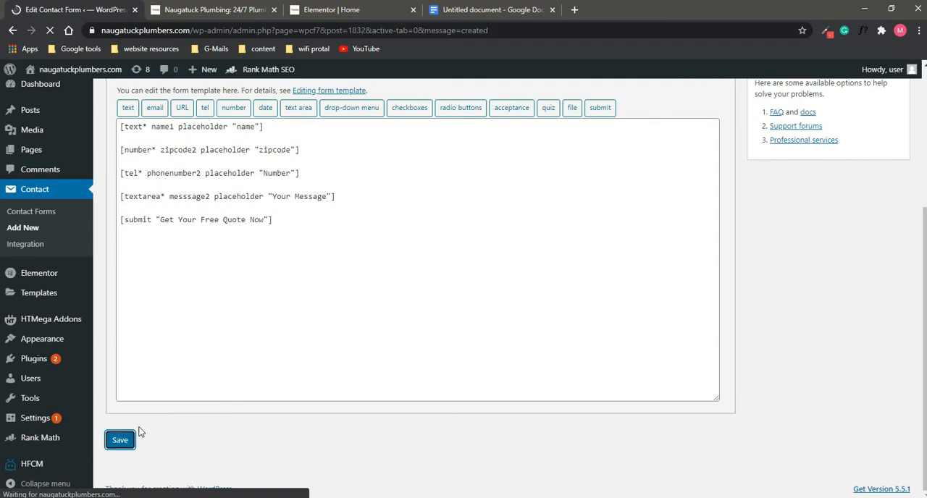
# Step: Copy the shortcode of the saved "Request a quote 2" form
pyautogui.scroll(-4, 221, 402)
pyautogui.scroll(3, 221, 364)
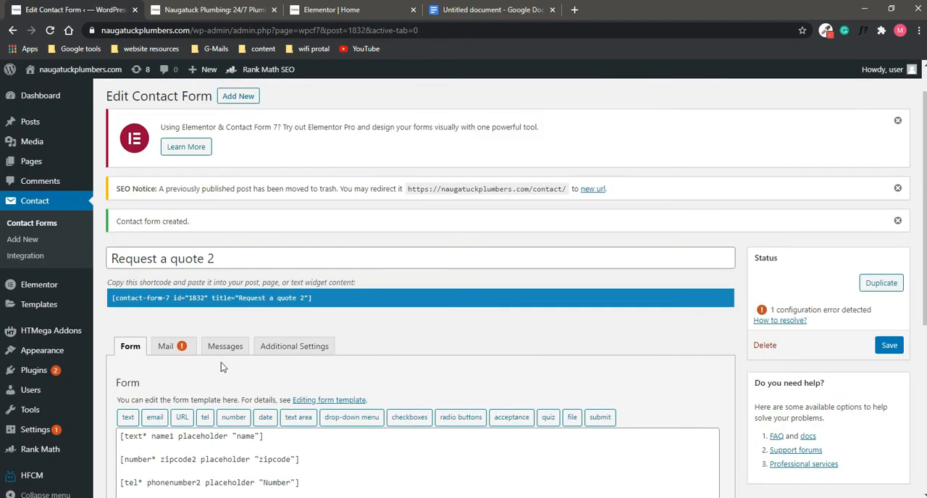
pyautogui.click(351, 304)
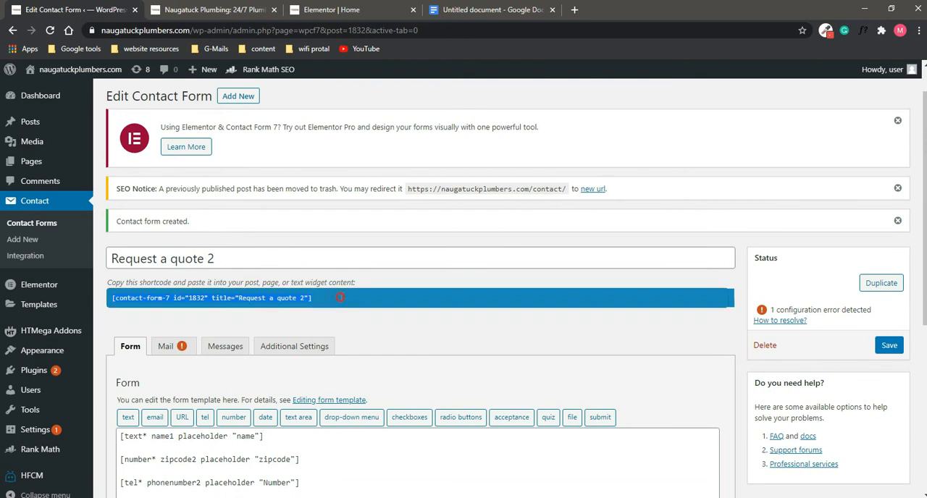
pyautogui.rightClick(165, 299)
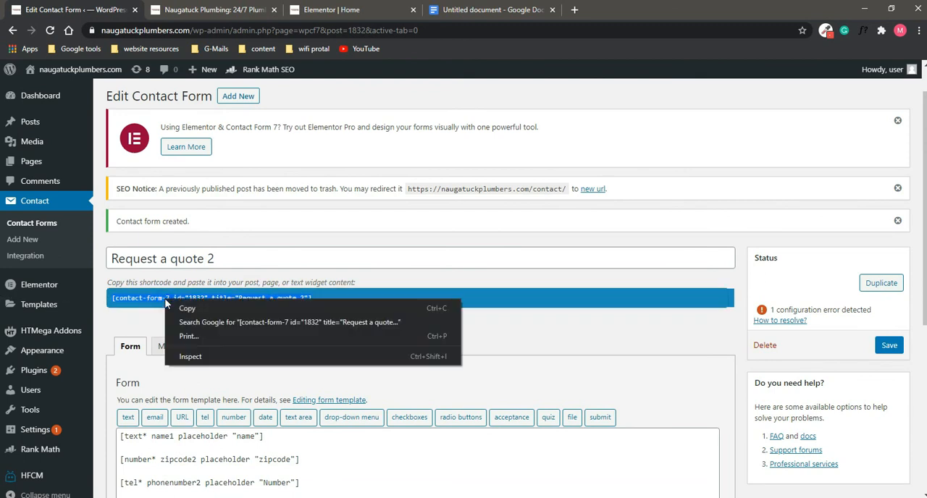
pyautogui.click(186, 307)
# Step: Open the form's mail settings and review the available mail-tags, recipient, sender, subject, additional headers and message body
pyautogui.scroll(-2, 255, 154)
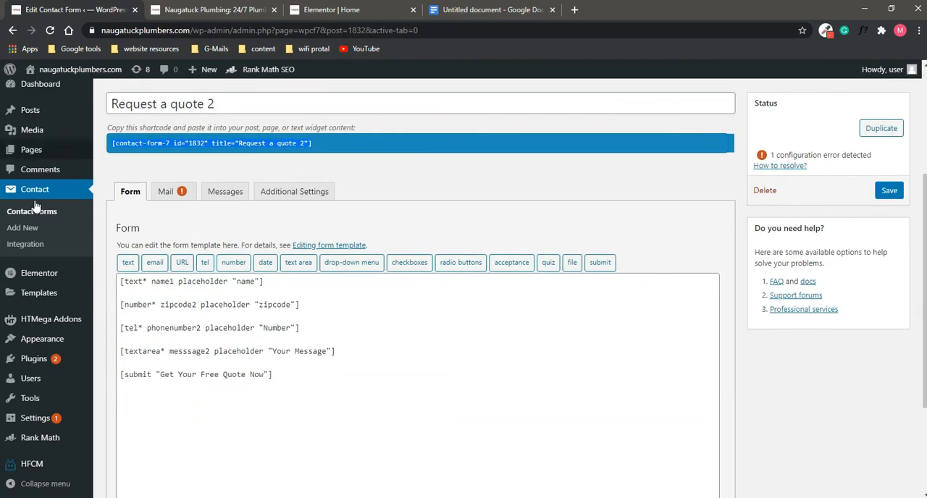
pyautogui.click(182, 193)
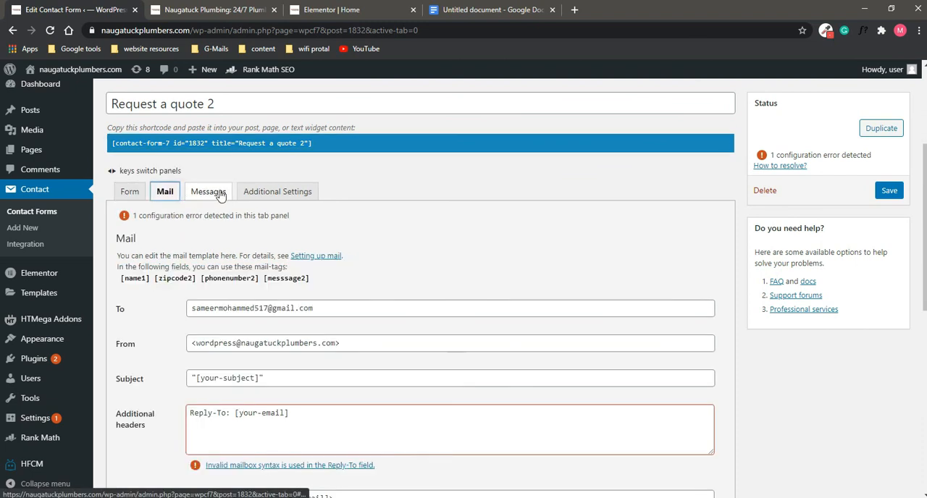
pyautogui.scroll(-1, 246, 201)
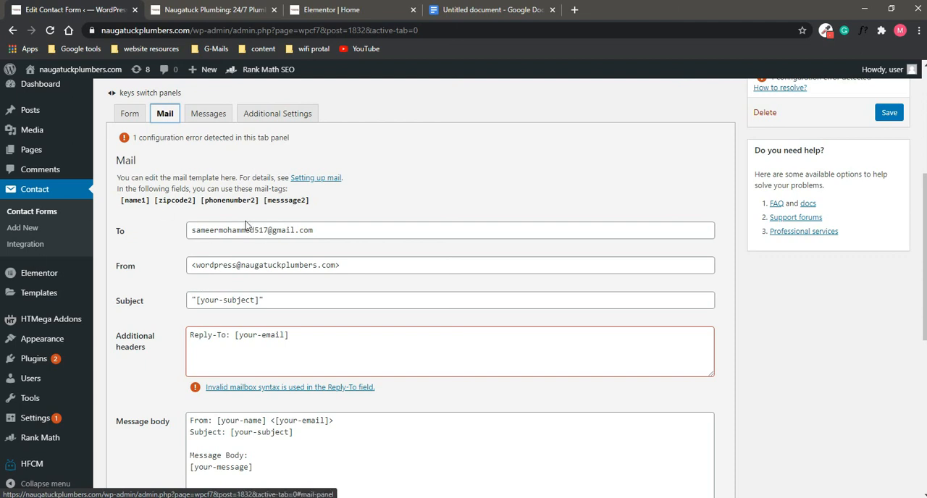
pyautogui.moveTo(343, 237); pyautogui.dragTo(142, 257)
pyautogui.click(144, 255)
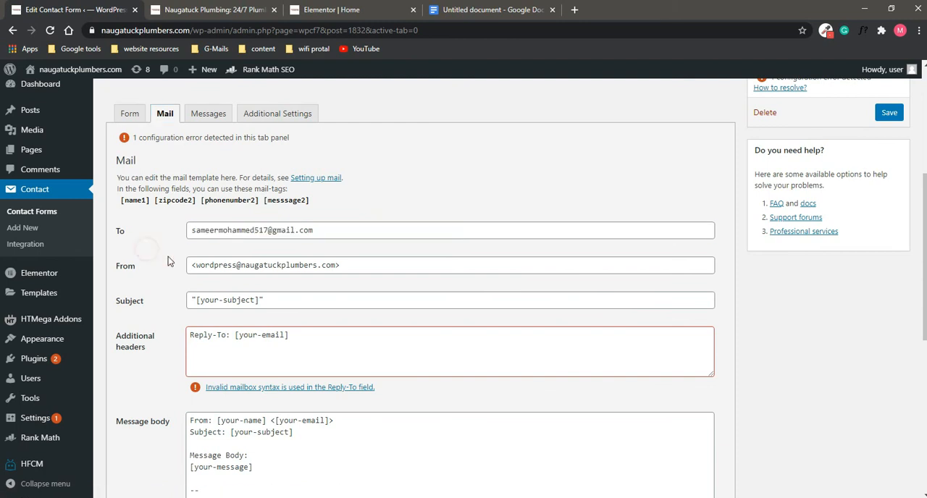
pyautogui.scroll(-1, 246, 241)
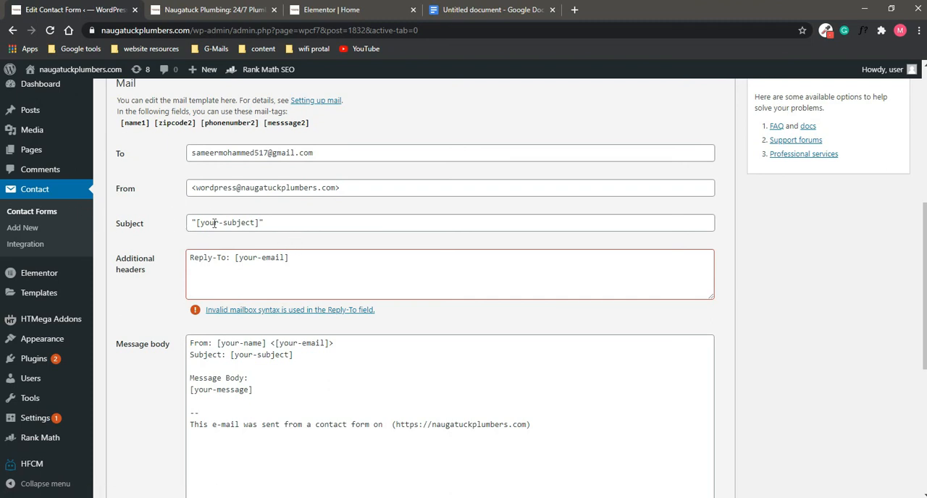
pyautogui.scroll(-1, 300, 255)
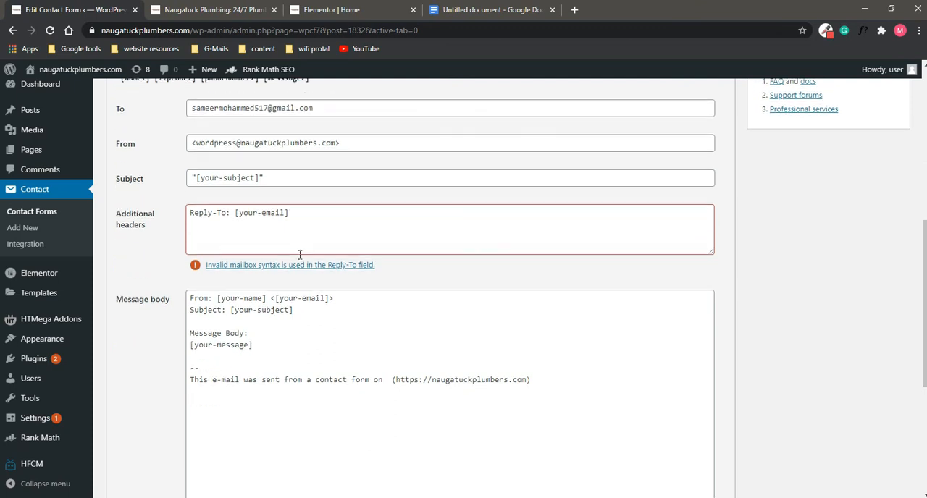
pyautogui.scroll(2, 218, 210)
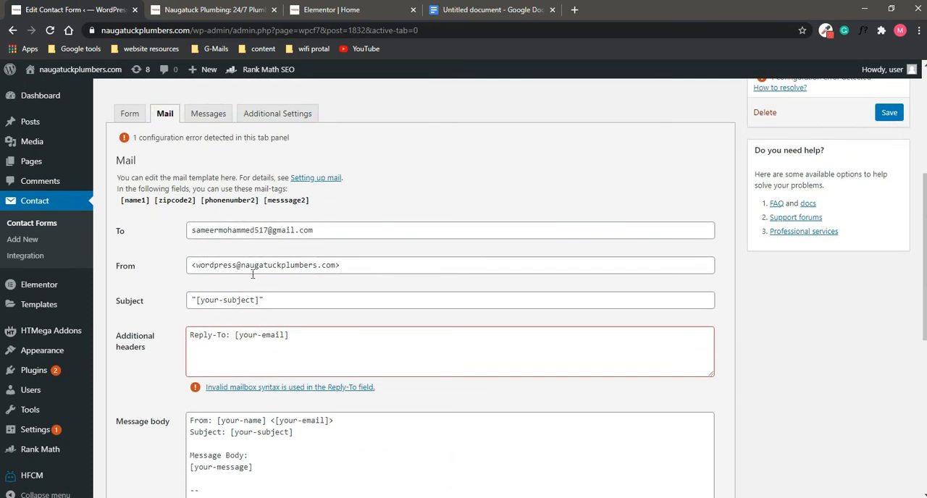
pyautogui.scroll(-3, 253, 274)
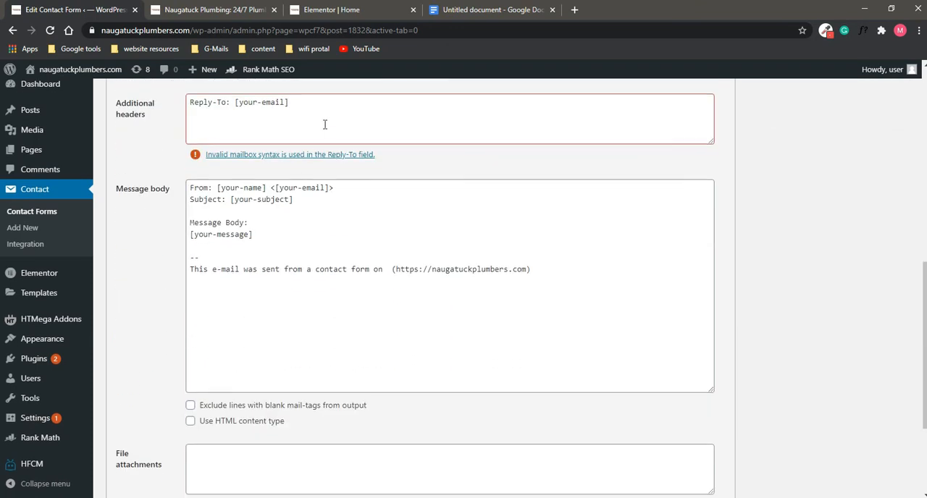
pyautogui.scroll(3, 323, 125)
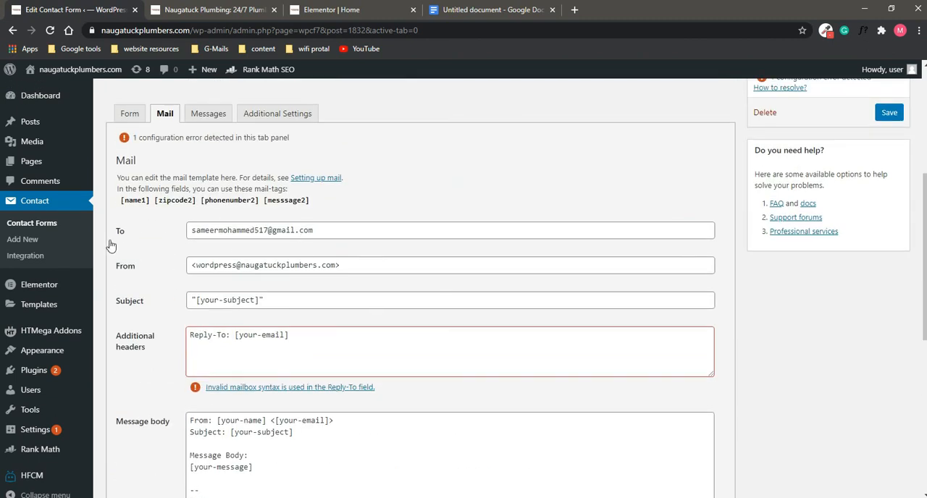
# Step: Delete the Reply-To line from the mail template's additional headers
pyautogui.click(308, 337)
pyautogui.moveTo(288, 335); pyautogui.dragTo(147, 348)
pyautogui.press('BackSpace')
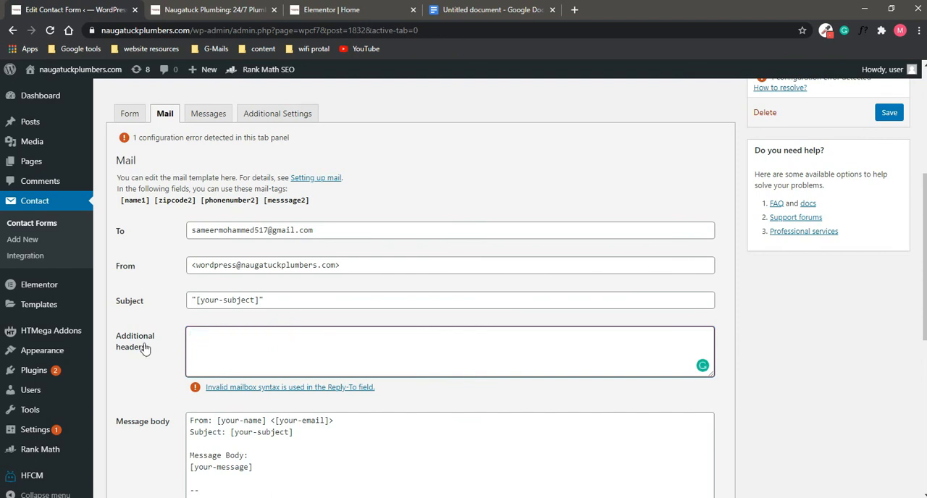
pyautogui.click(171, 326)
# Step: Replace the [your-name] tag in the message body's From line with the [name1] mail-tag
pyautogui.scroll(-2, 205, 318)
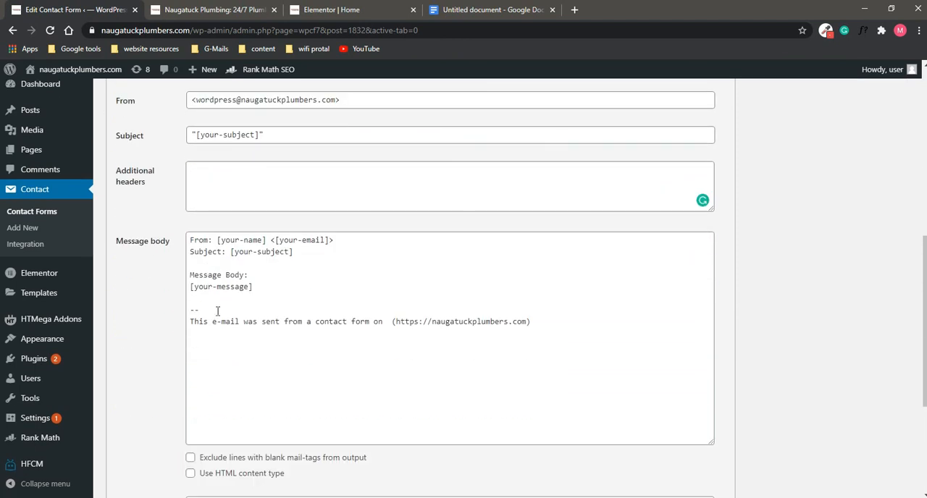
pyautogui.scroll(1, 234, 302)
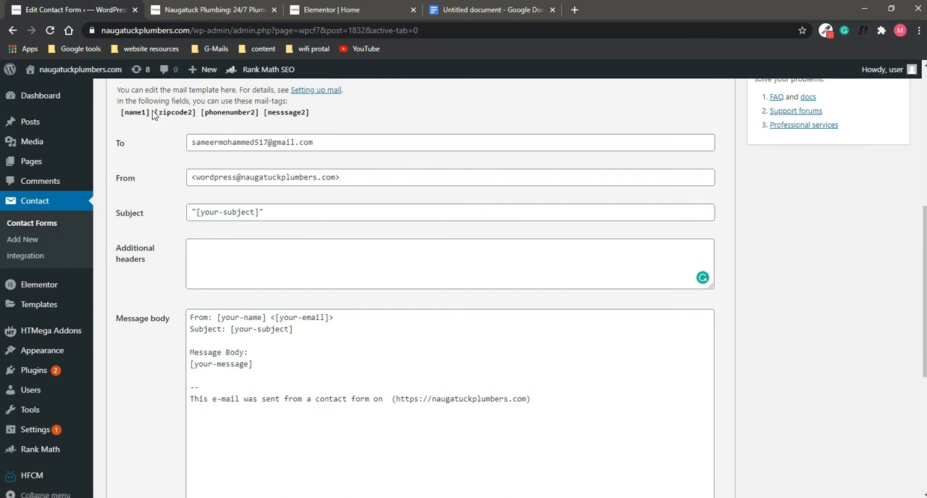
pyautogui.moveTo(149, 113); pyautogui.dragTo(125, 121)
pyautogui.moveTo(267, 318); pyautogui.dragTo(217, 398)
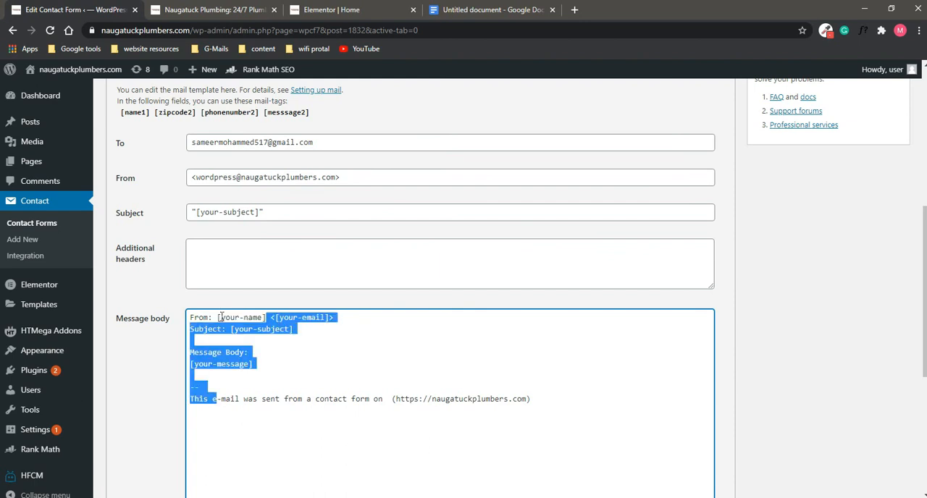
pyautogui.click(219, 317)
pyautogui.moveTo(267, 317); pyautogui.dragTo(220, 317)
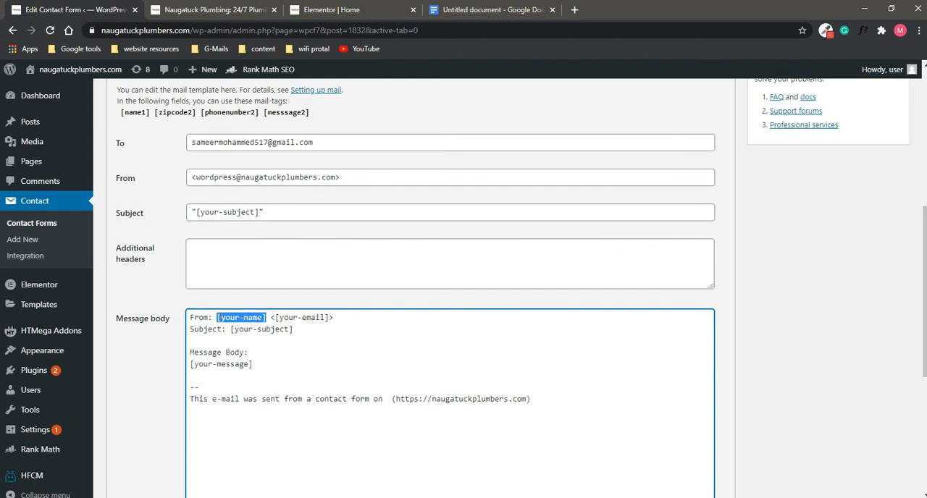
pyautogui.hotkey('ctrl', 'v')
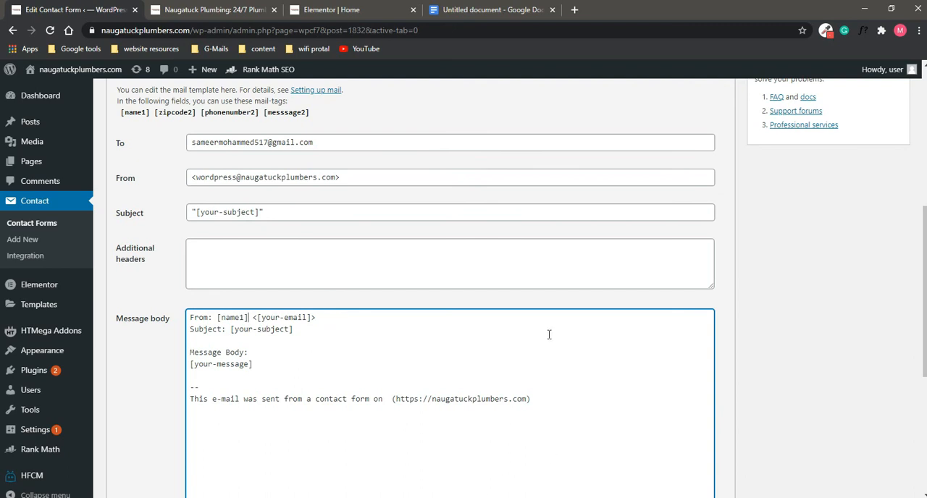
# Step: Replace the default From, Subject and Message Body lines of the message body with the heading "Lead info:"
pyautogui.moveTo(499, 401); pyautogui.dragTo(166, 283)
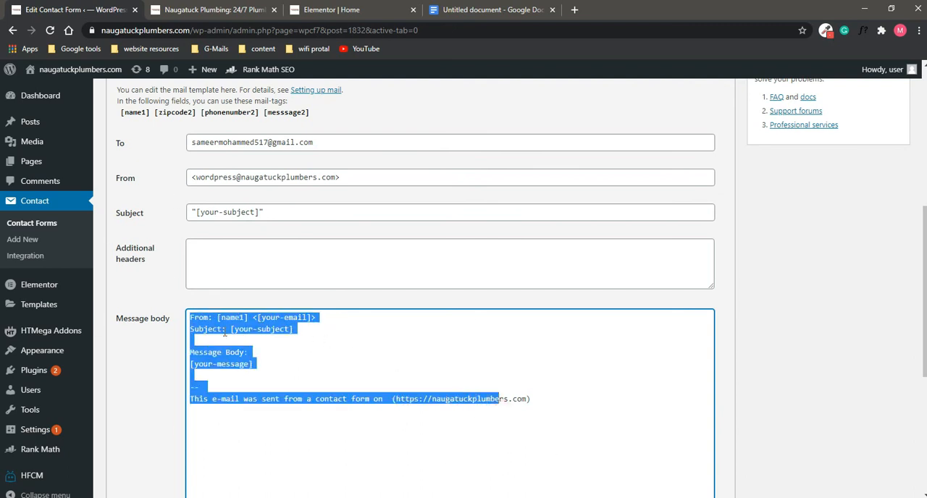
pyautogui.moveTo(274, 371); pyautogui.dragTo(170, 288)
pyautogui.write('L')
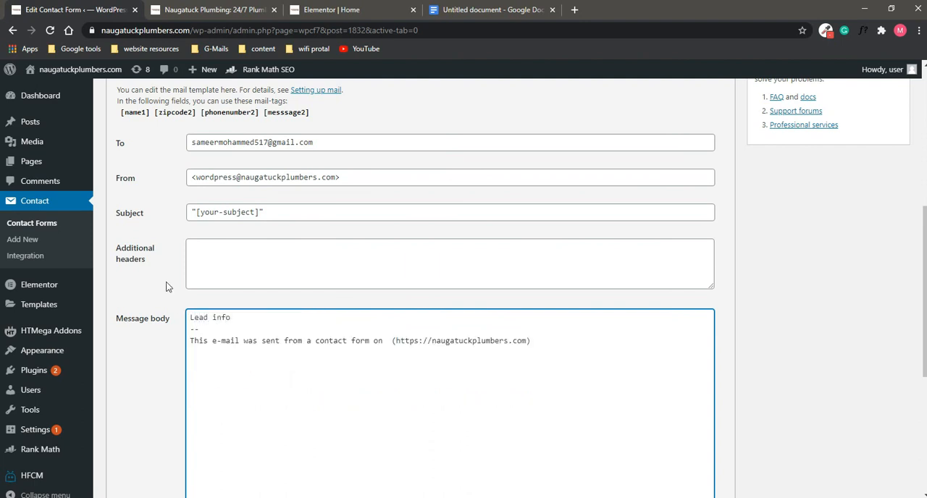
pyautogui.write('ead info')
pyautogui.press('Return')
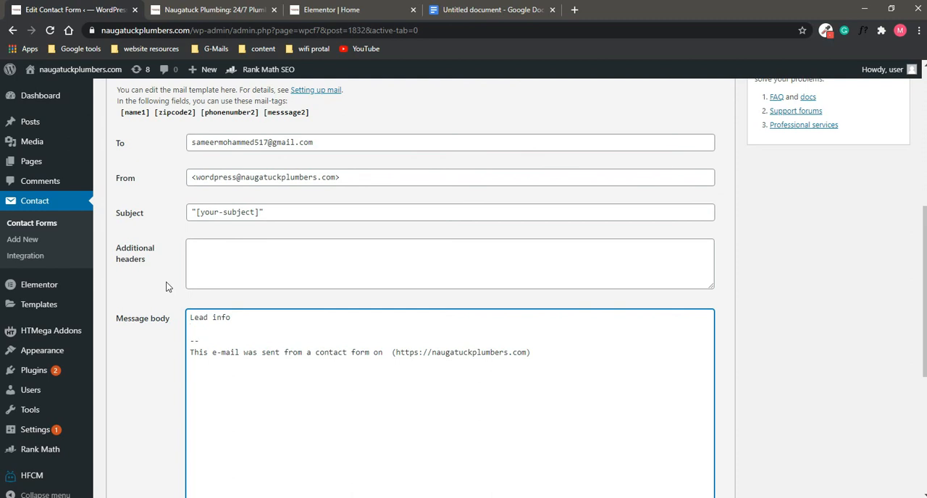
pyautogui.press('BackSpace')
pyautogui.write(':')
# Step: Add the line "name: [name1]" below the "Lead info:" heading, using the form's mail-tag
pyautogui.press('Return')
pyautogui.moveTo(153, 115); pyautogui.dragTo(121, 115)
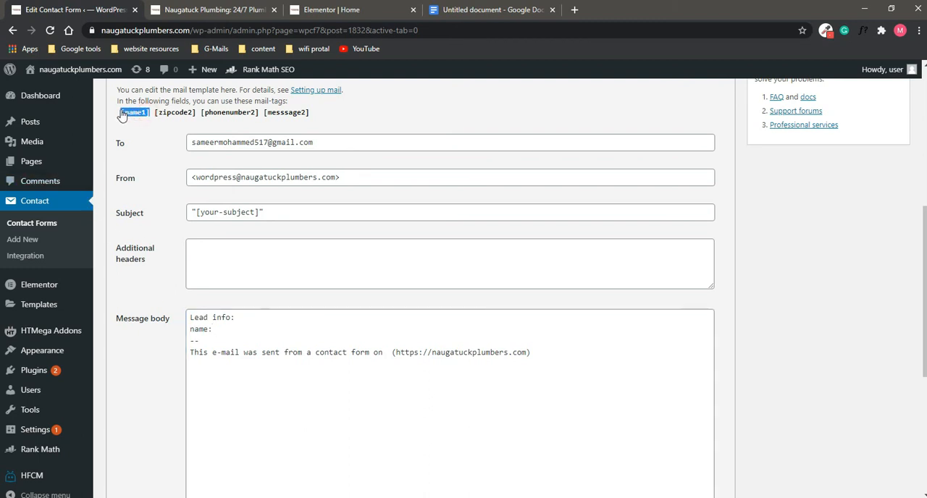
pyautogui.click(231, 328)
pyautogui.hotkey('ctrl', 'v')
# Step: Add the line "zipcode:[zipcode2]" below the name line, copying the tag from the available mail-tags
pyautogui.press('Return')
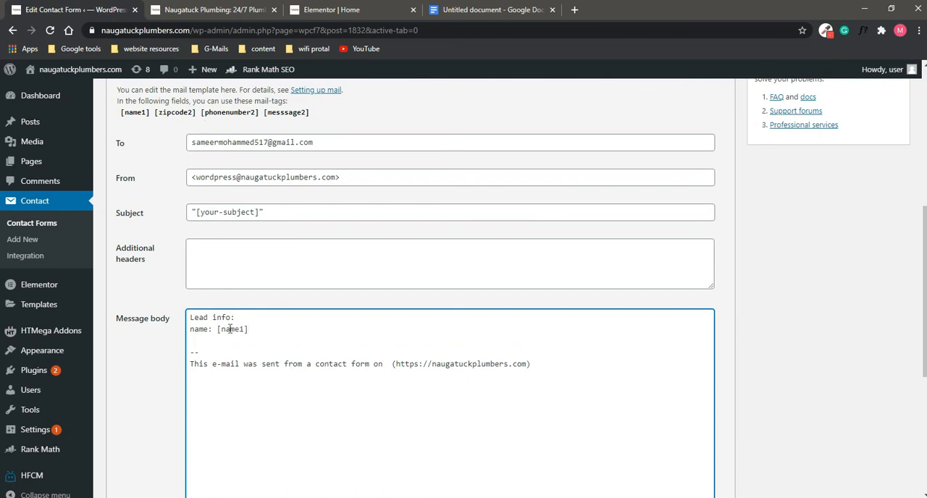
pyautogui.write('zipcode:')
pyautogui.moveTo(197, 113); pyautogui.dragTo(156, 118)
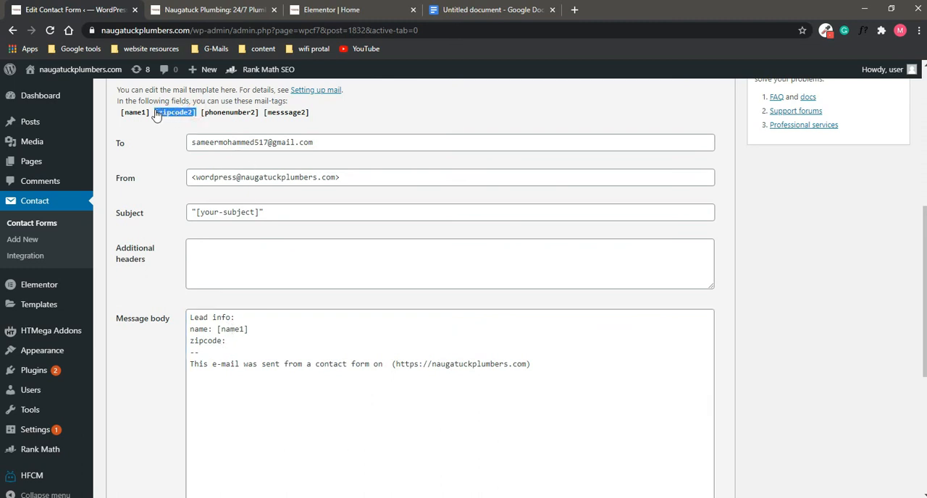
pyautogui.rightClick(162, 113)
pyautogui.click(176, 118)
pyautogui.click(236, 342)
pyautogui.hotkey('ctrl', 'v')
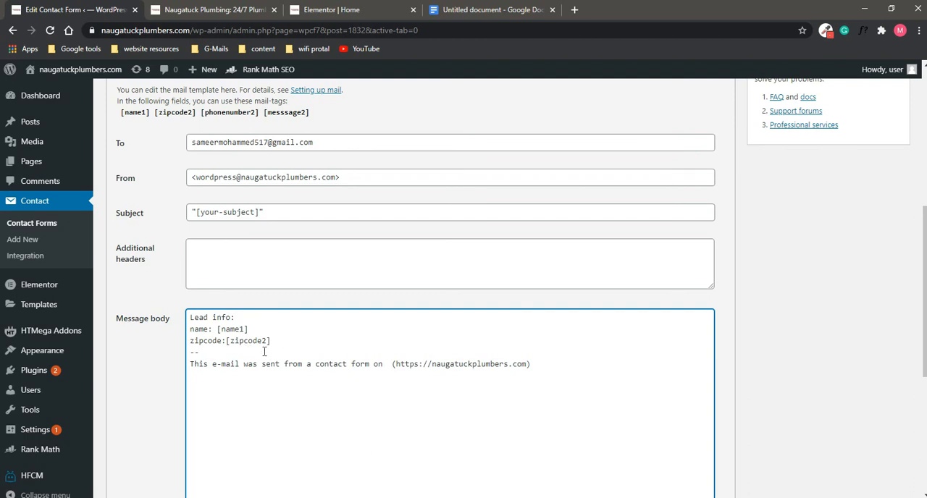
# Step: Add the line "phonenumber: [phonenumber2]" below the zipcode line, copying the tag from the available mail-tags
pyautogui.press('Return')
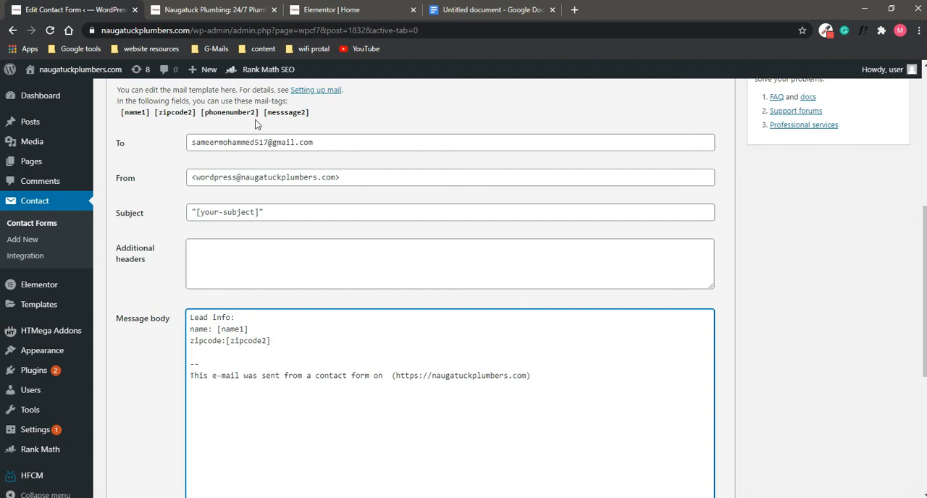
pyautogui.moveTo(262, 112); pyautogui.dragTo(200, 114)
pyautogui.hotkey('ctrl', 'c')
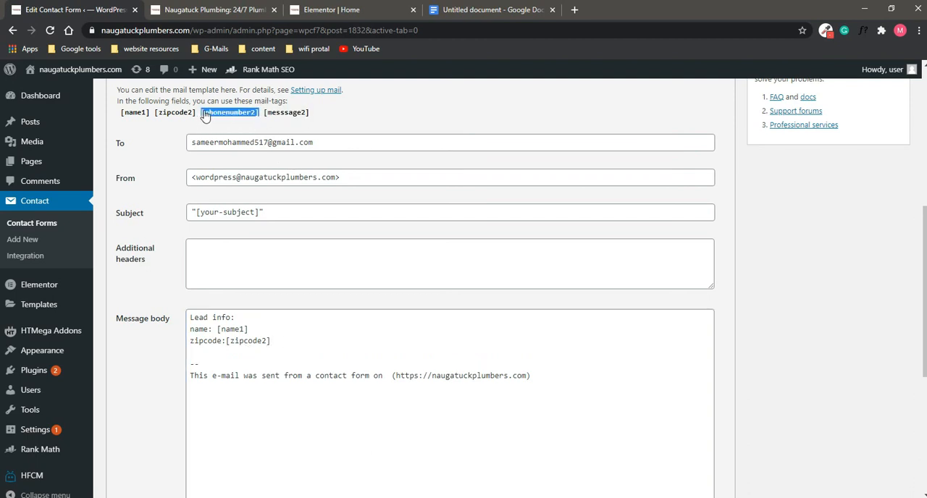
pyautogui.click(299, 350)
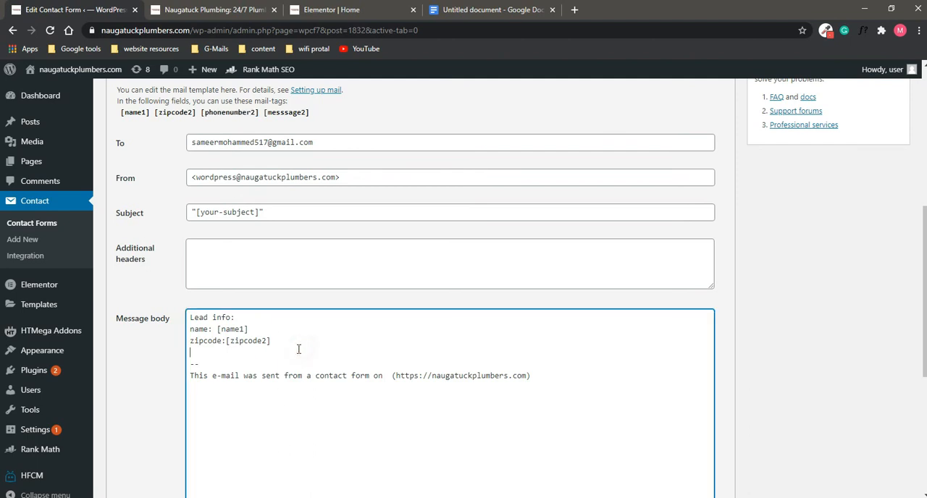
pyautogui.write('phonenumber:')
pyautogui.hotkey('ctrl', 'v')
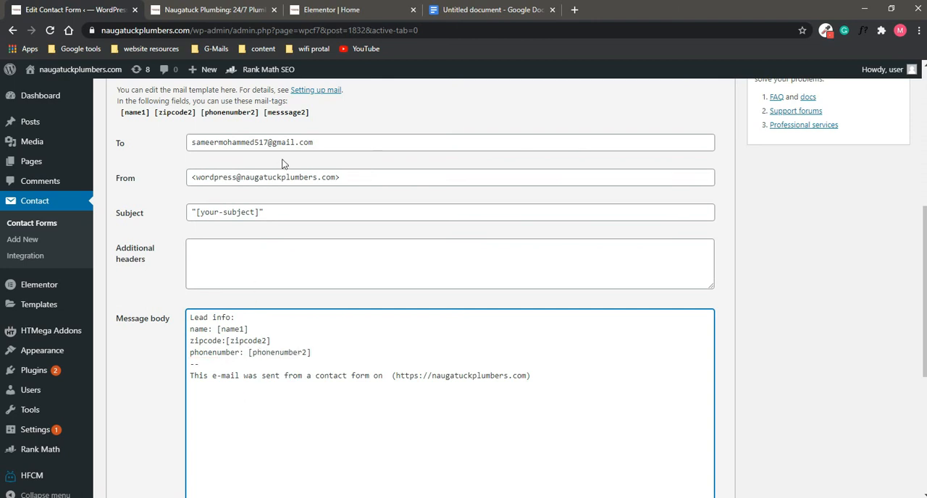
# Step: Add the line "message: [messsage2]" below the phonenumber line, copying the tag from the available mail-tags
pyautogui.press('Return')
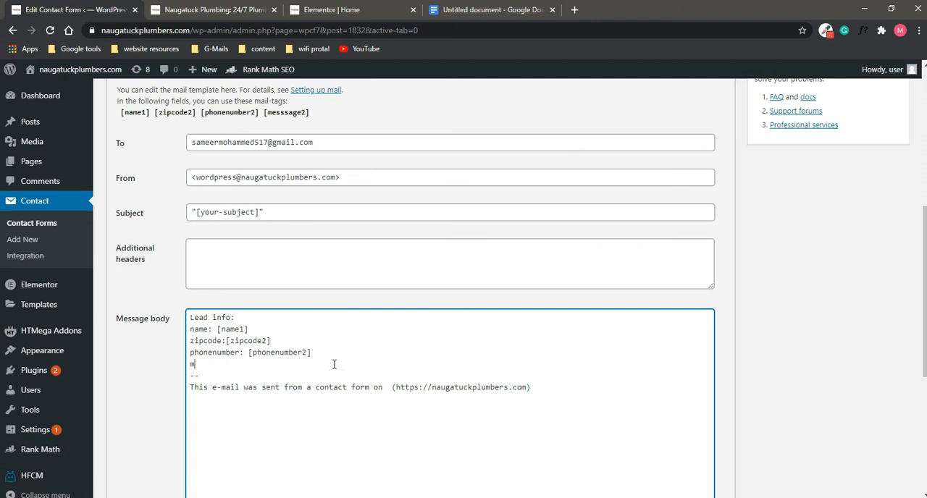
pyautogui.write('message:')
pyautogui.click(317, 116)
pyautogui.hotkey('ctrl', 'c')
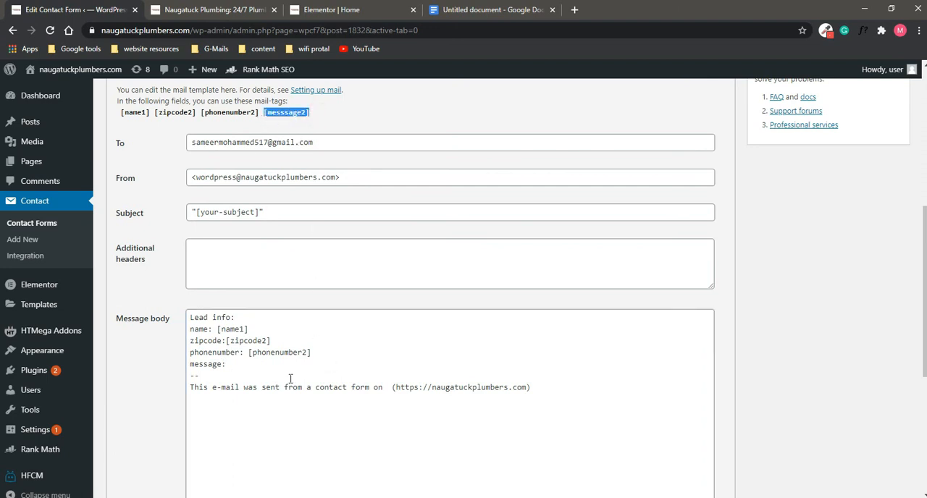
pyautogui.click(251, 364)
pyautogui.hotkey('ctrl', 'v')
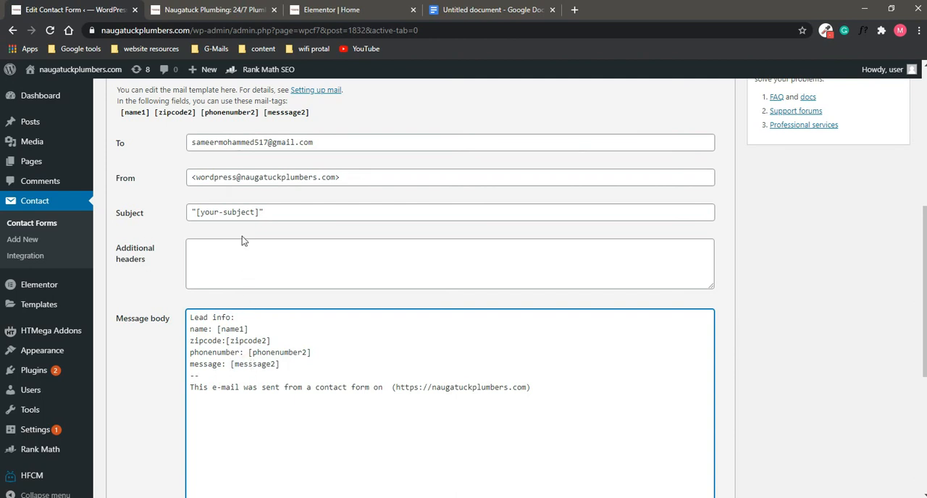
# Step: Save the Request a quote 2 contact form and copy its shortcode
pyautogui.scroll(-4, 239, 232)
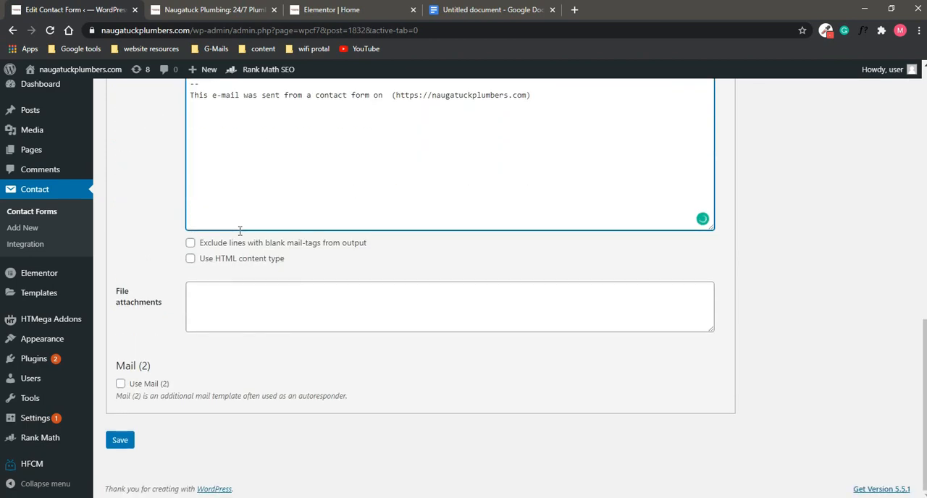
pyautogui.click(120, 440)
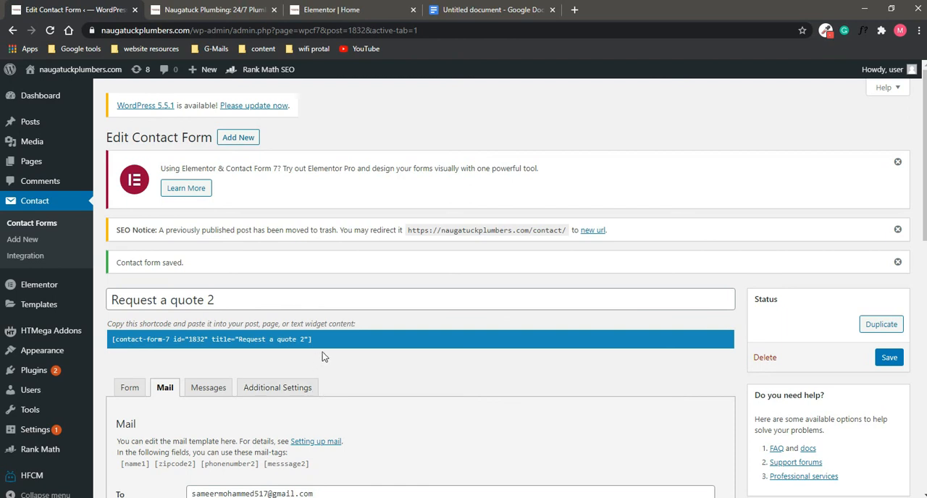
pyautogui.click(230, 337)
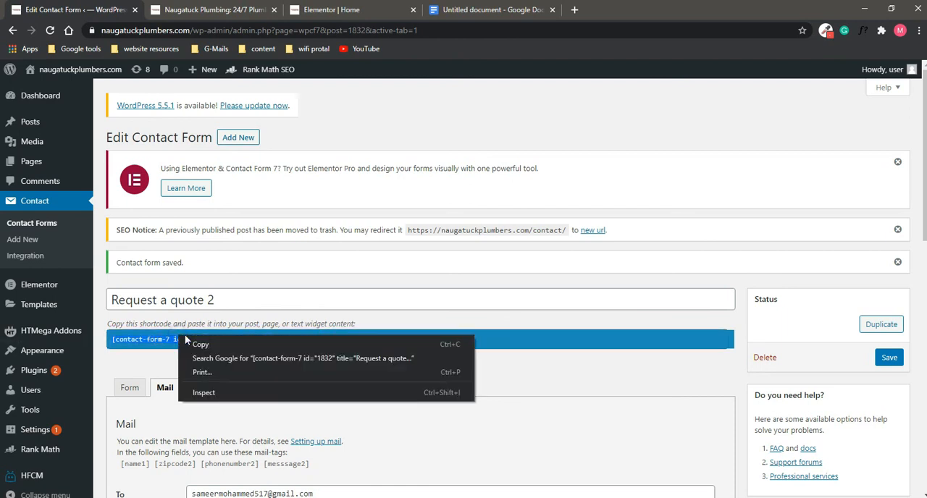
pyautogui.rightClick(179, 336)
pyautogui.click(200, 345)
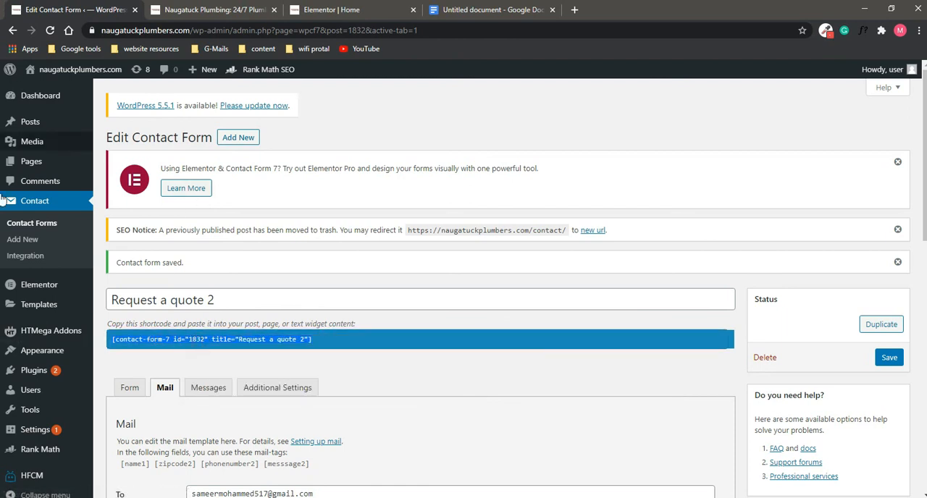
# Step: In the Home page's Elementor editor, replace the hero section's old quote form column with a new empty column
pyautogui.click(54, 164)
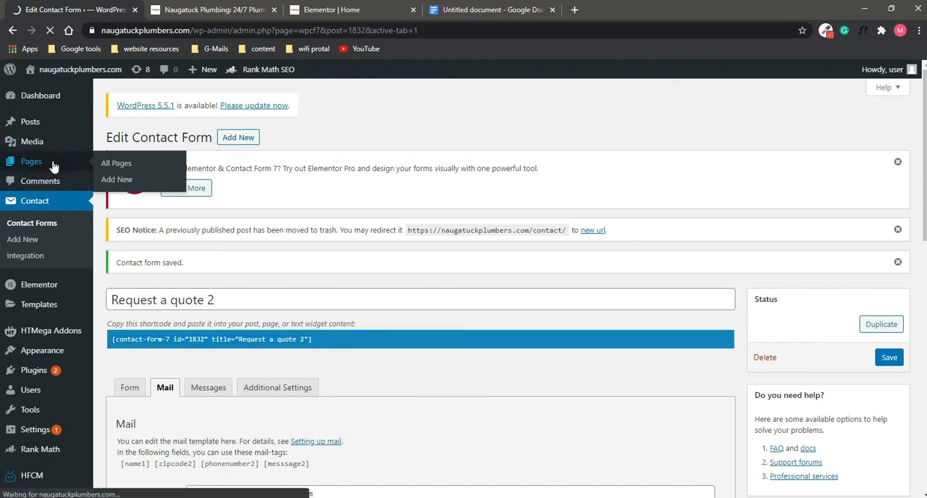
pyautogui.scroll(-2, 166, 263)
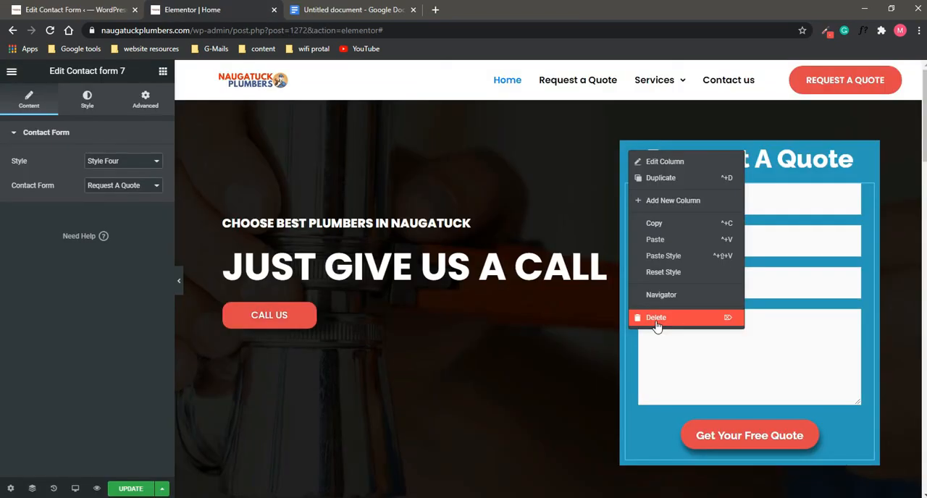
pyautogui.click(655, 317)
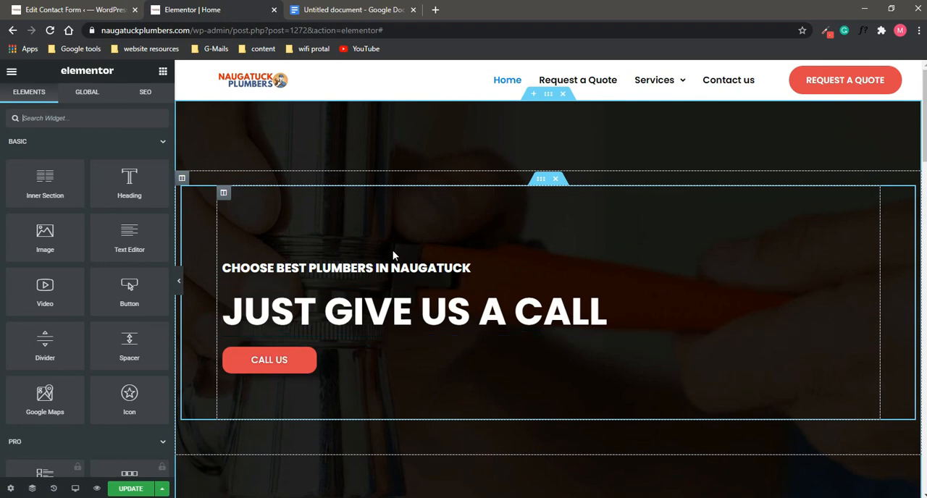
pyautogui.rightClick(224, 193)
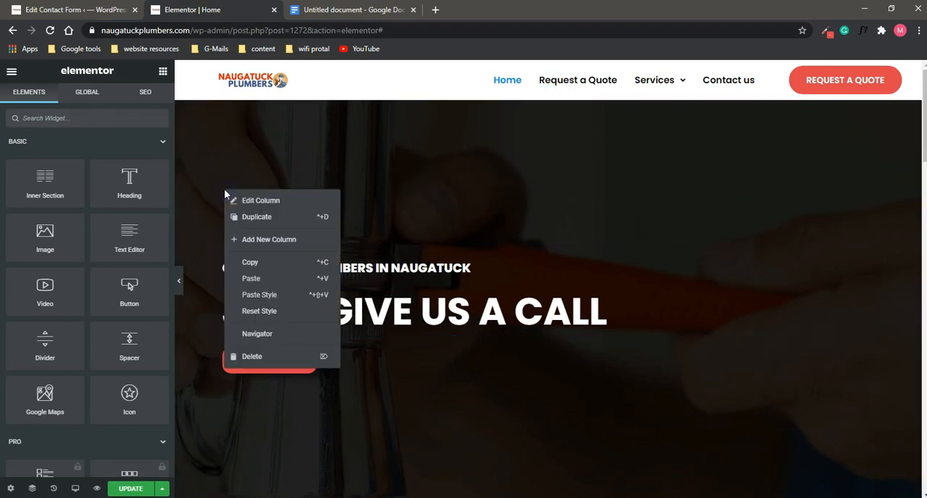
pyautogui.click(262, 240)
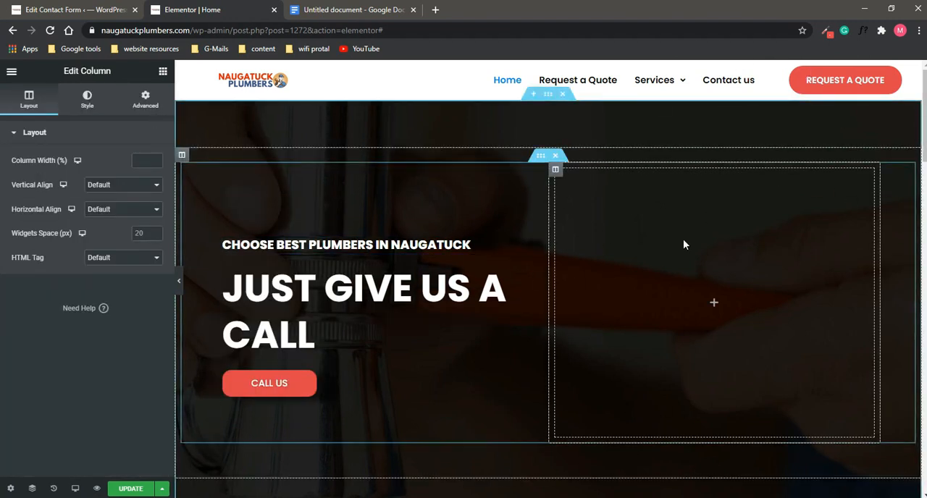
# Step: Place a Contact form 7 widget in the new column and set its contact form to Request a quote 2
pyautogui.click(163, 72)
pyautogui.scroll(-5, 72, 172)
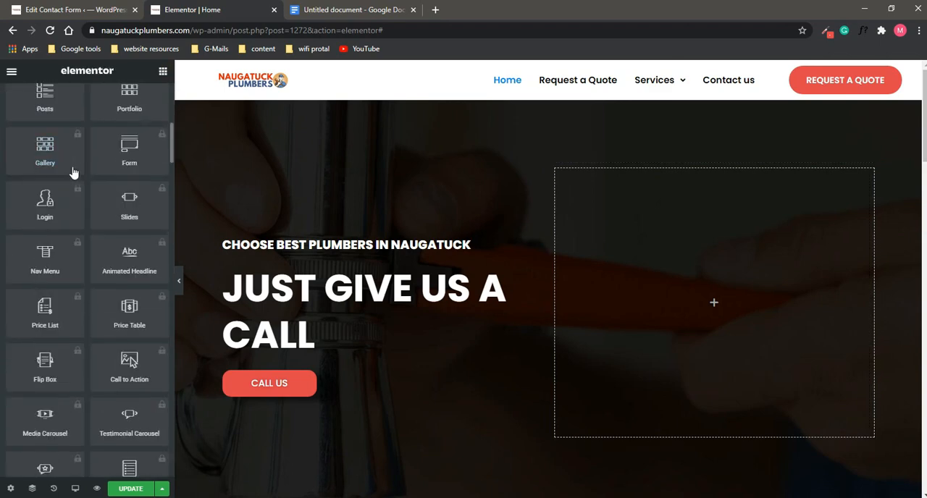
pyautogui.scroll(-15, 73, 172)
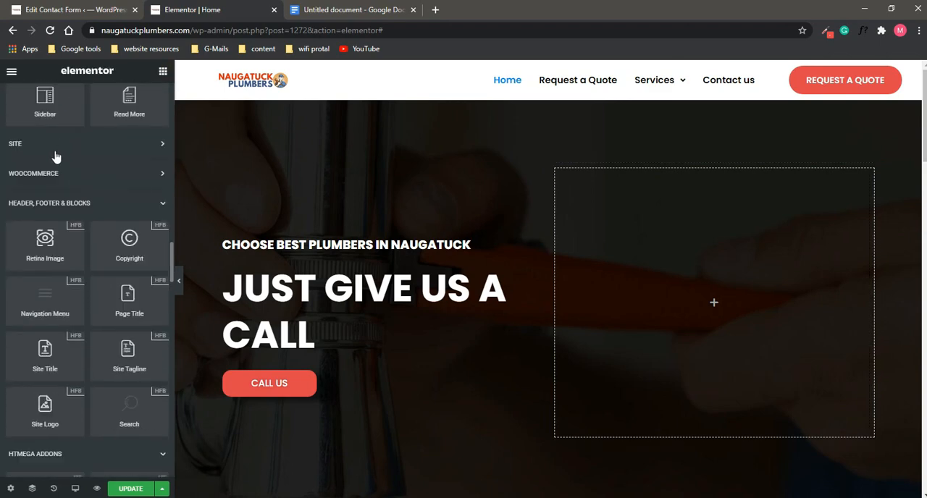
pyautogui.scroll(3, 39, 179)
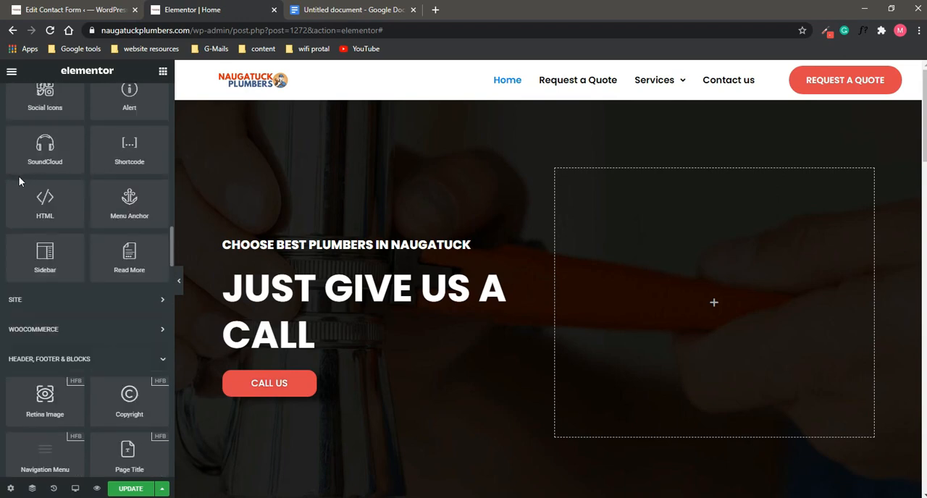
pyautogui.scroll(-8, 19, 182)
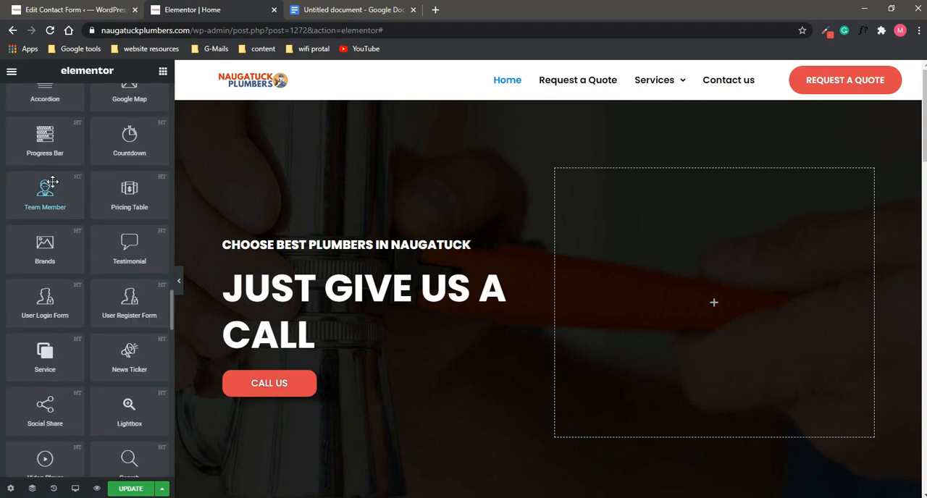
pyautogui.scroll(4, 46, 188)
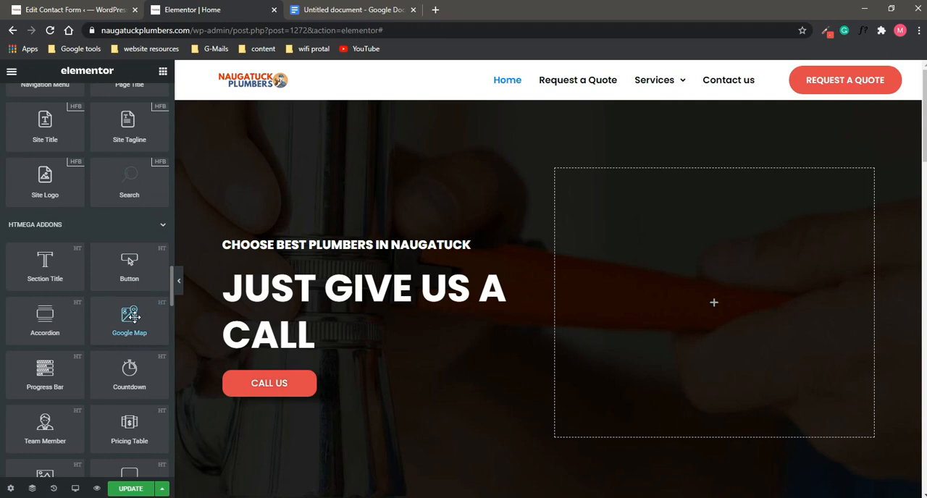
pyautogui.scroll(-10, 134, 284)
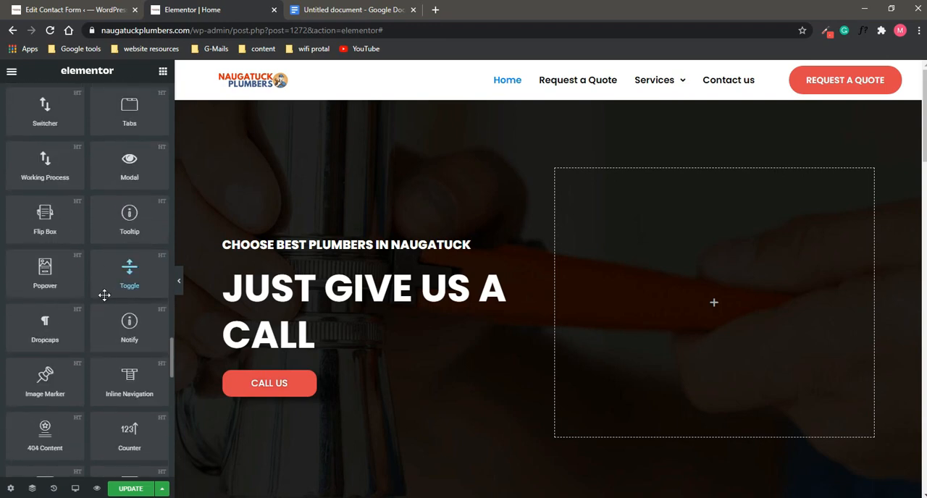
pyautogui.scroll(-15, 104, 295)
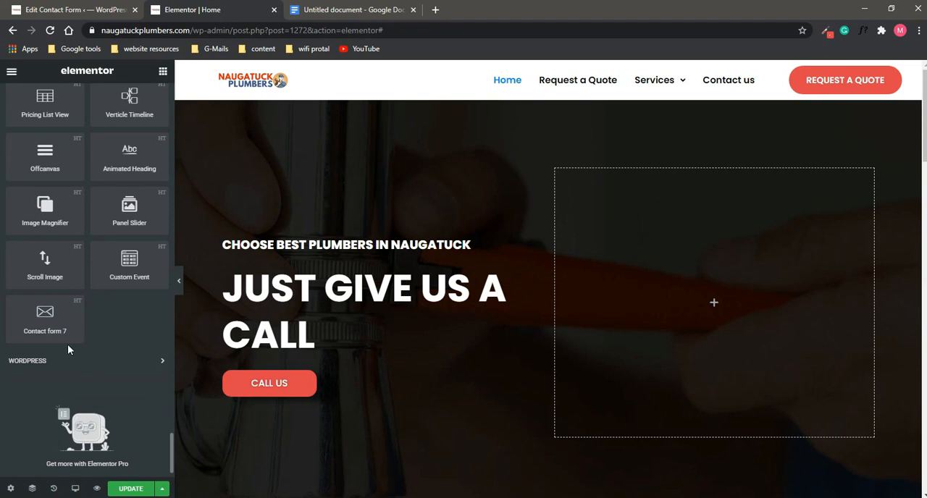
pyautogui.moveTo(53, 317); pyautogui.dragTo(714, 282)
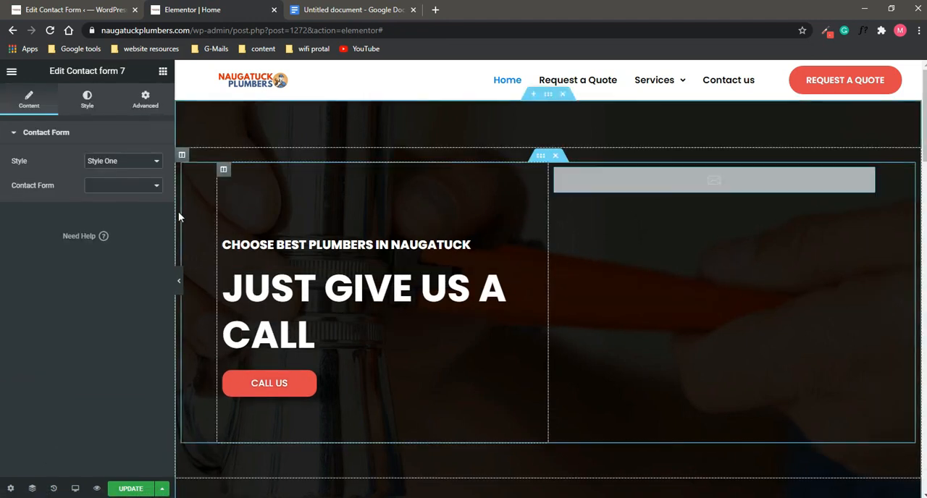
pyautogui.click(149, 184)
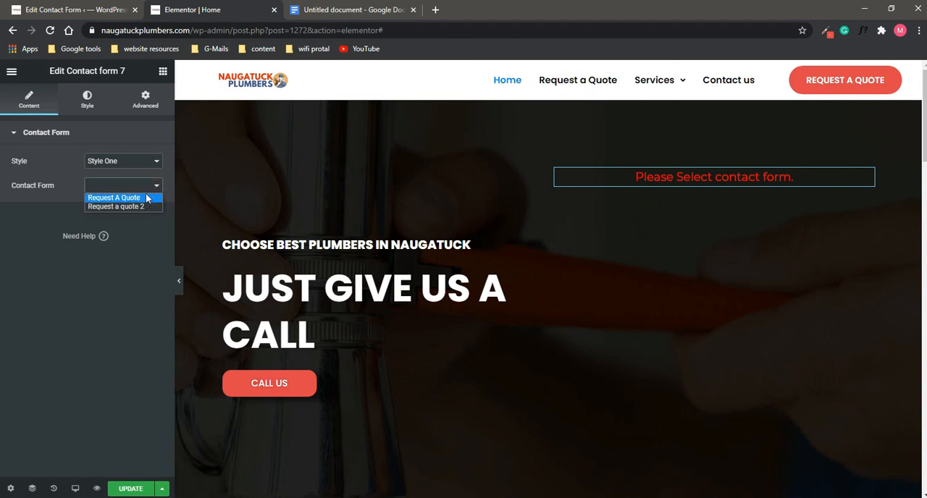
pyautogui.click(141, 208)
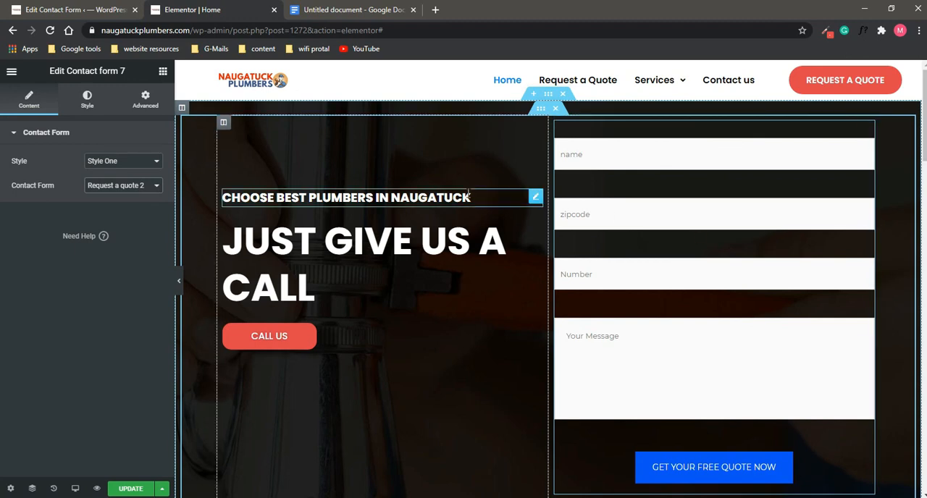
# Step: Try Style Three, Style Two and Style Four on the contact form, and return it to Style One
pyautogui.click(145, 169)
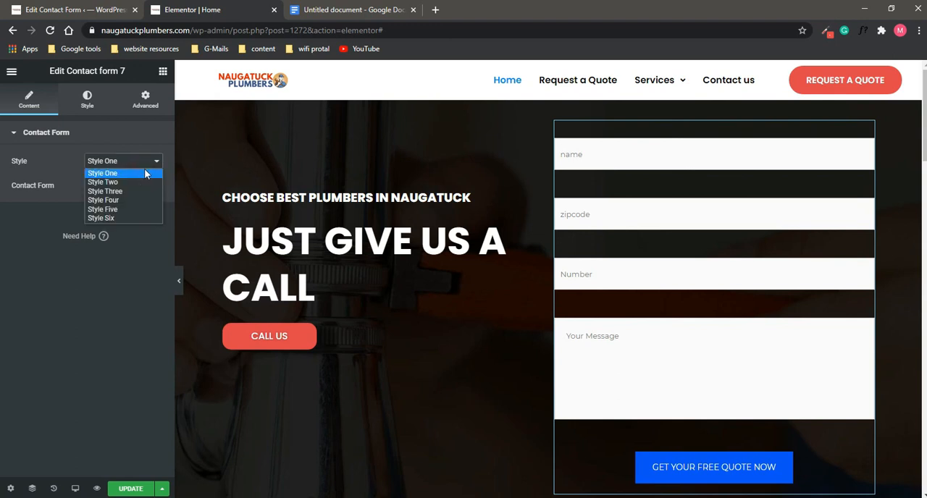
pyautogui.click(139, 190)
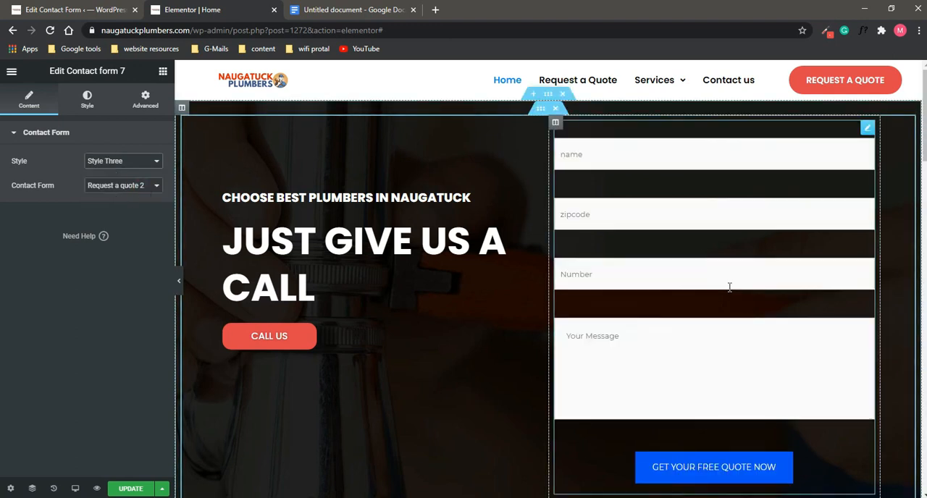
pyautogui.click(131, 164)
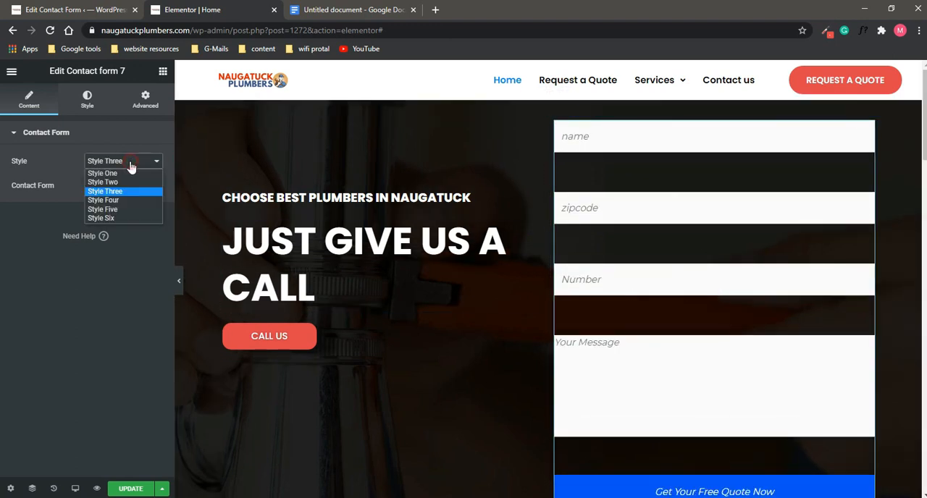
pyautogui.click(128, 182)
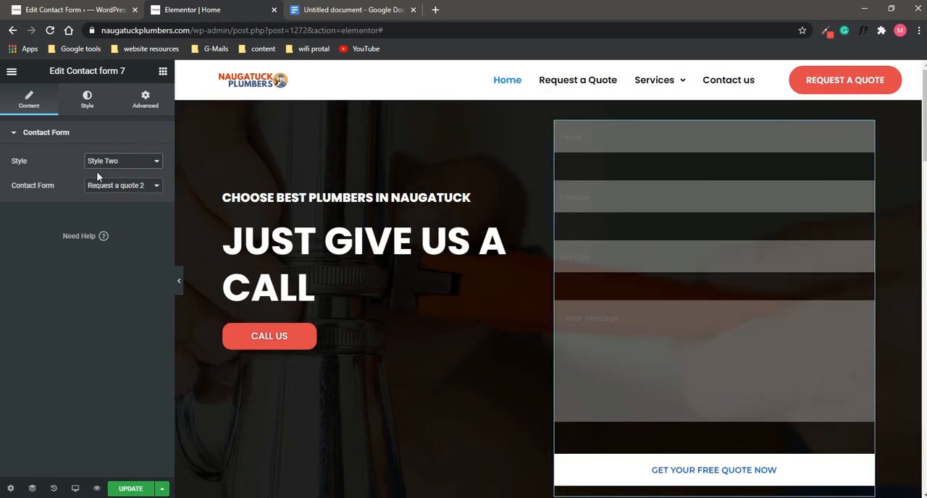
pyautogui.click(98, 165)
pyautogui.click(110, 194)
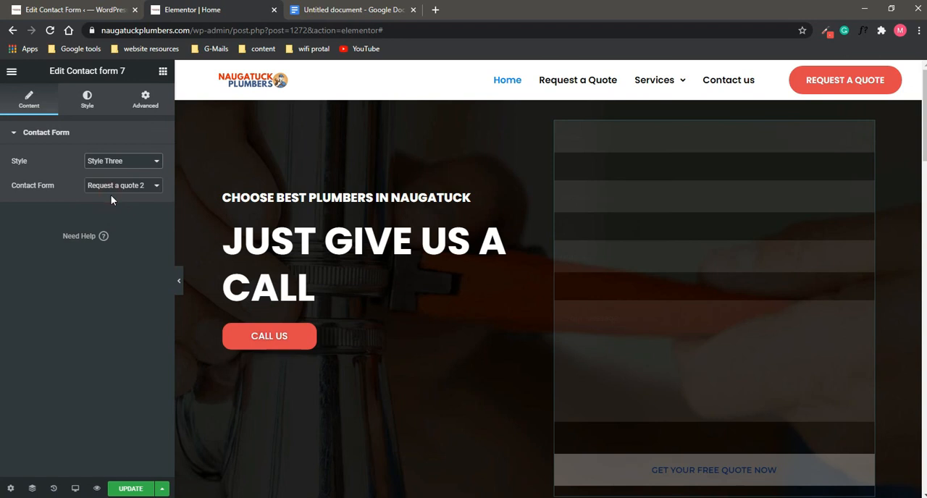
pyautogui.click(123, 166)
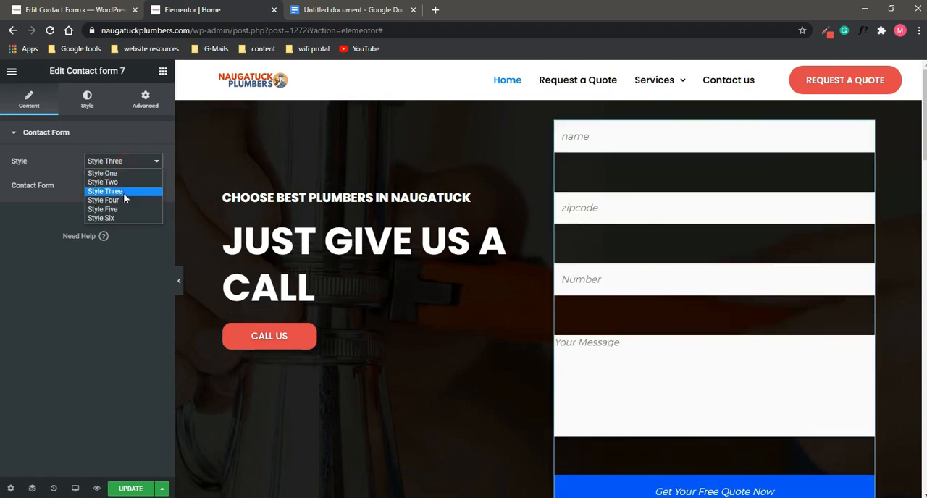
pyautogui.click(125, 201)
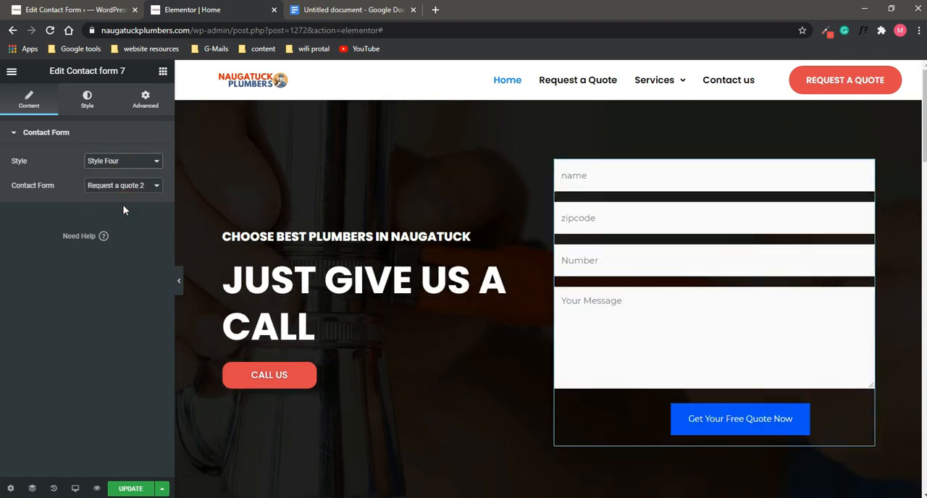
pyautogui.click(125, 140)
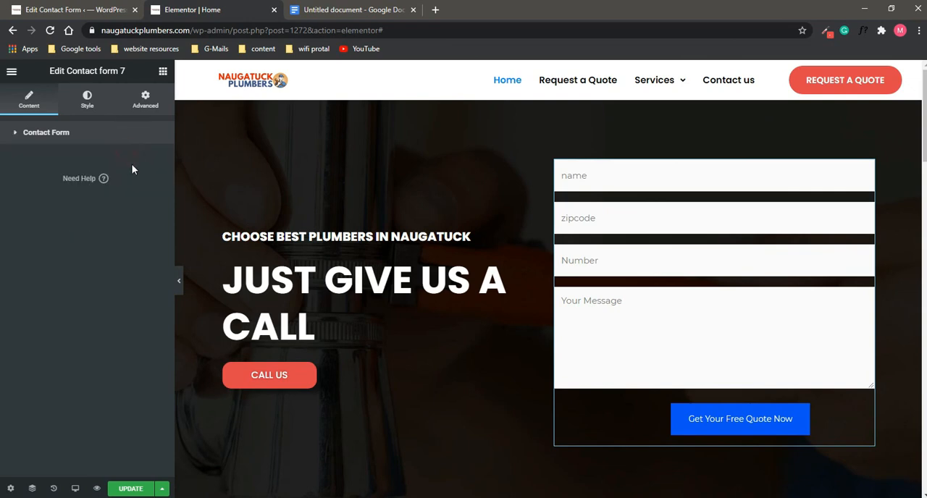
pyautogui.click(141, 136)
pyautogui.click(148, 162)
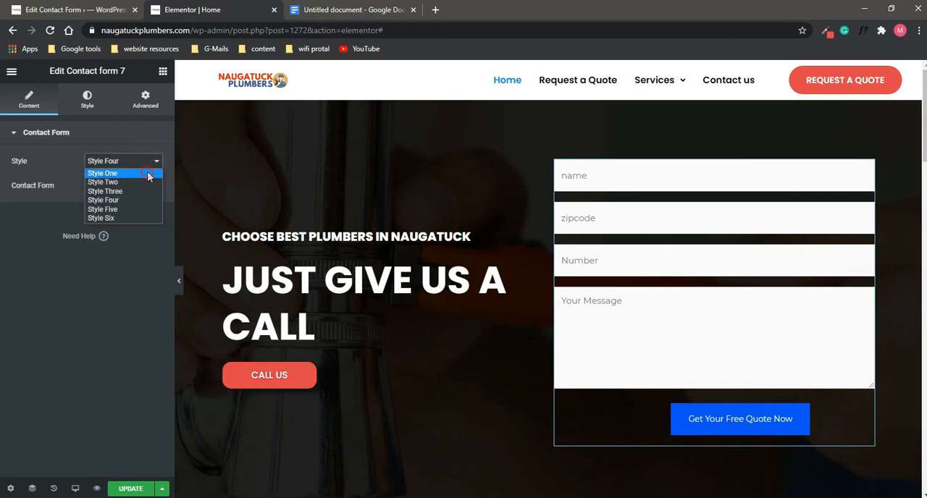
pyautogui.click(147, 172)
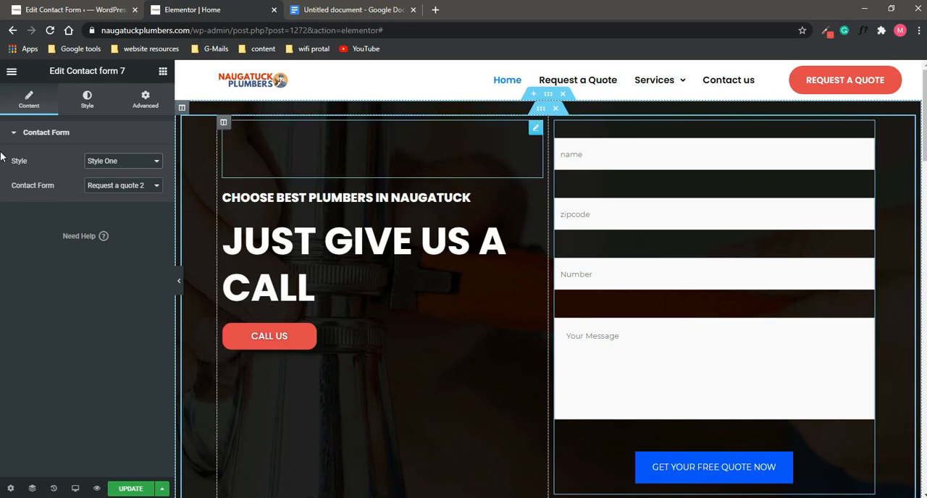
# Step: Add a Heading widget above the contact form with the title "Request a Quote"
pyautogui.click(160, 70)
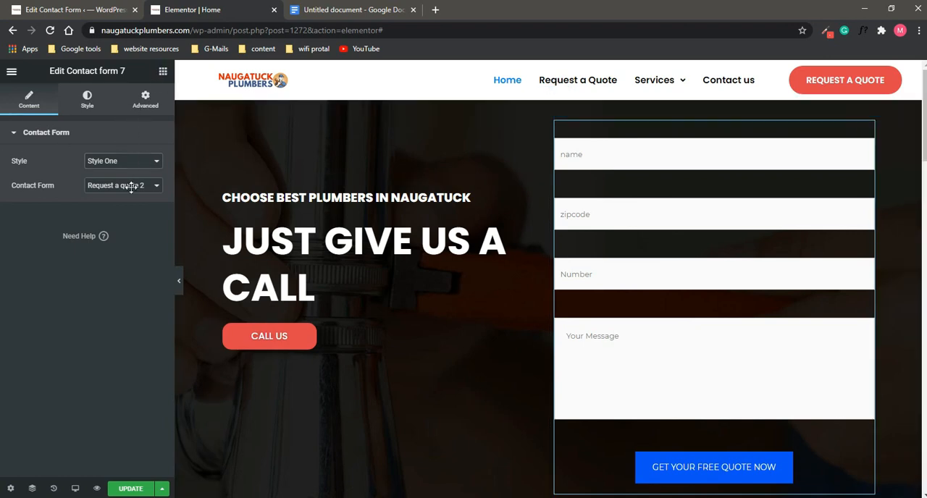
pyautogui.moveTo(138, 187); pyautogui.dragTo(692, 142)
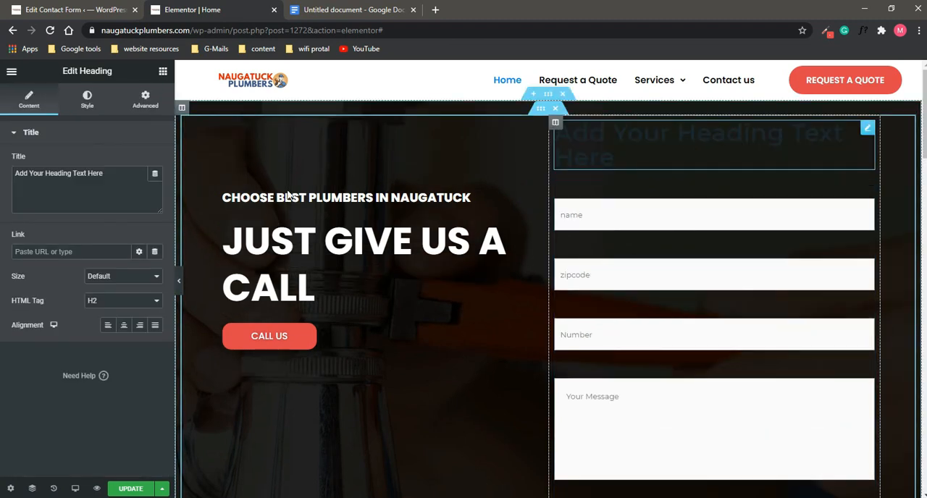
pyautogui.tripleClick(56, 186)
pyautogui.write('R')
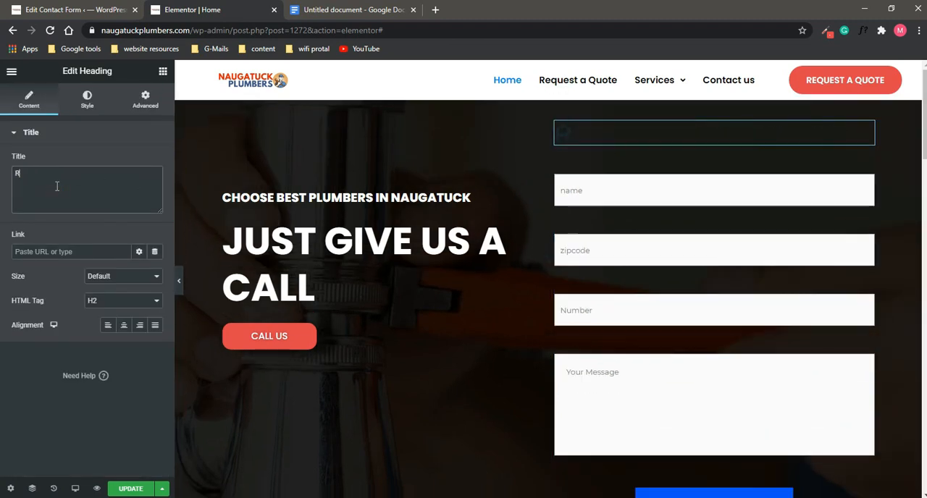
pyautogui.write('equest a QU')
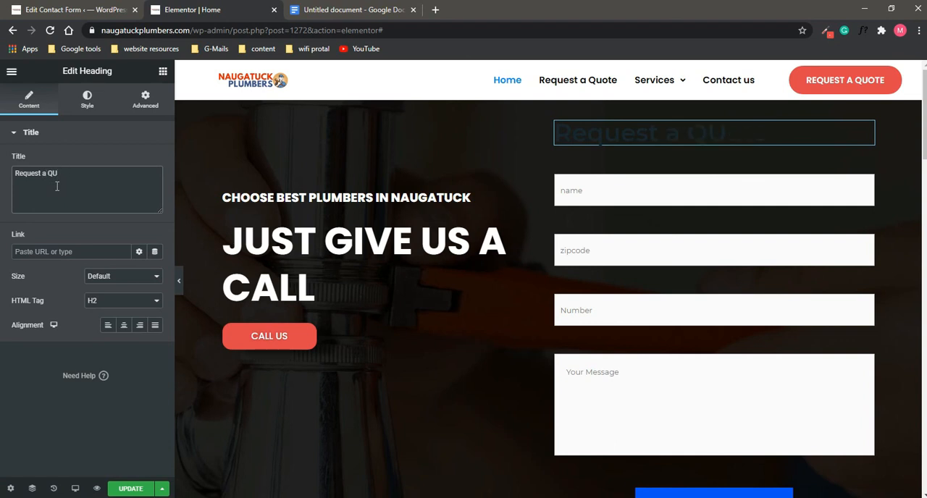
pyautogui.press('BackSpace')
# Step: Set the Request a Quote heading's HTML tag to p and centre its alignment
pyautogui.click(130, 305)
pyautogui.click(121, 386)
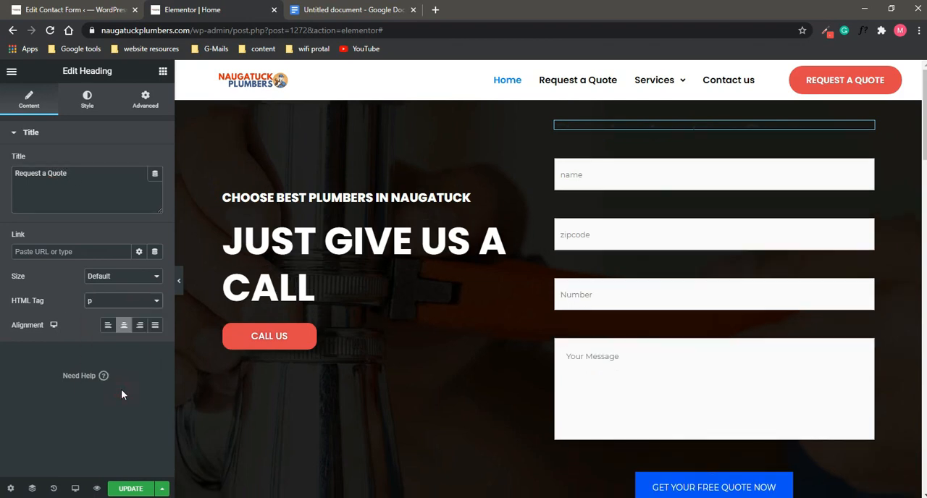
# Step: Set the Request a Quote heading's text color to near-white #FCFCFC
pyautogui.click(87, 100)
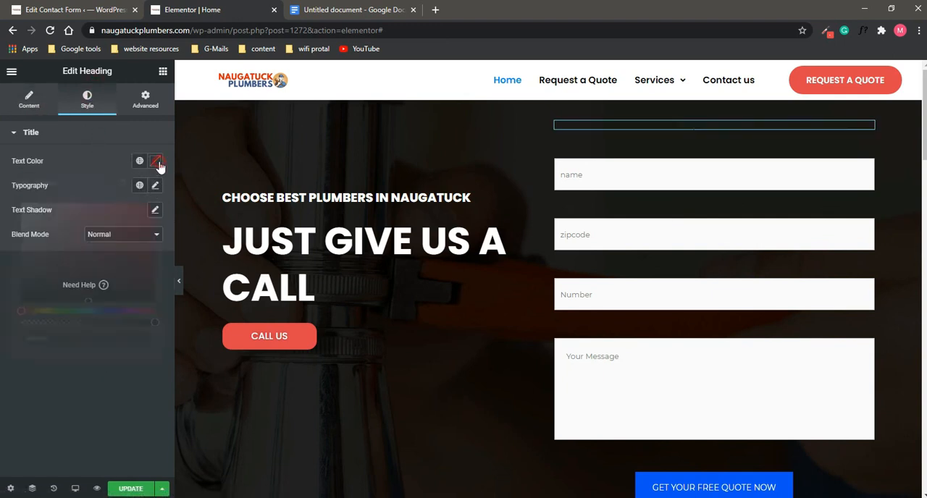
pyautogui.click(155, 161)
pyautogui.moveTo(122, 296); pyautogui.dragTo(11, 201)
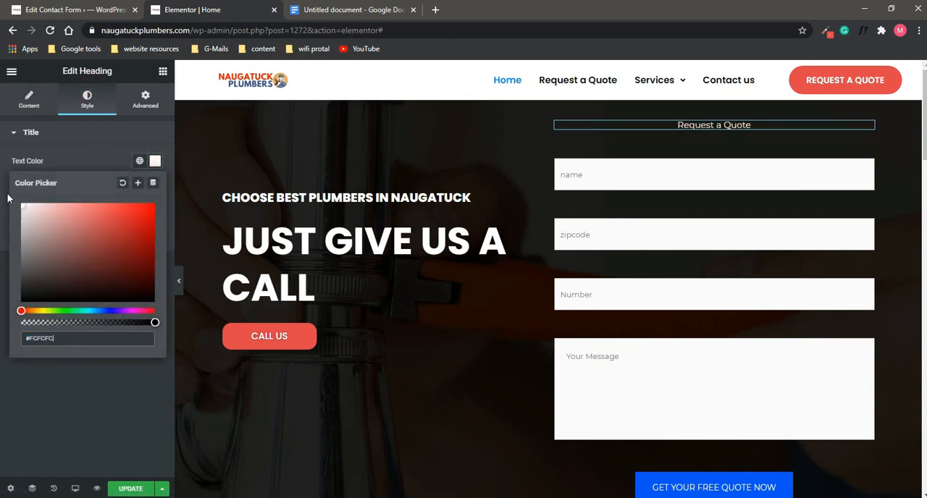
pyautogui.click(110, 139)
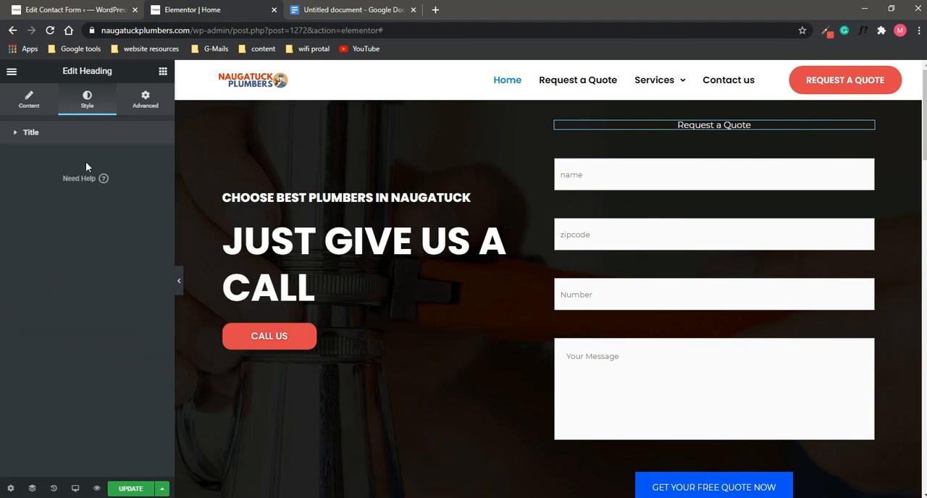
# Step: Set the Request a Quote heading's font family to Poppins
pyautogui.click(73, 141)
pyautogui.click(155, 186)
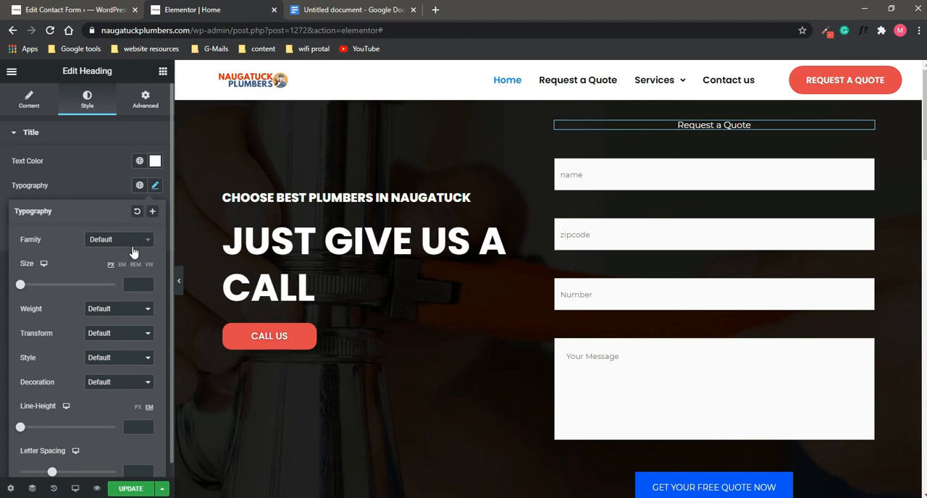
pyautogui.click(149, 239)
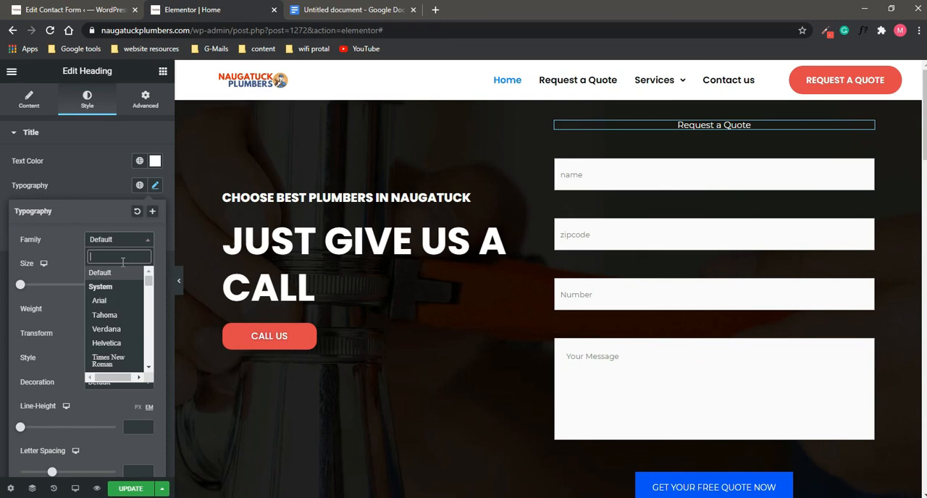
pyautogui.write('popp')
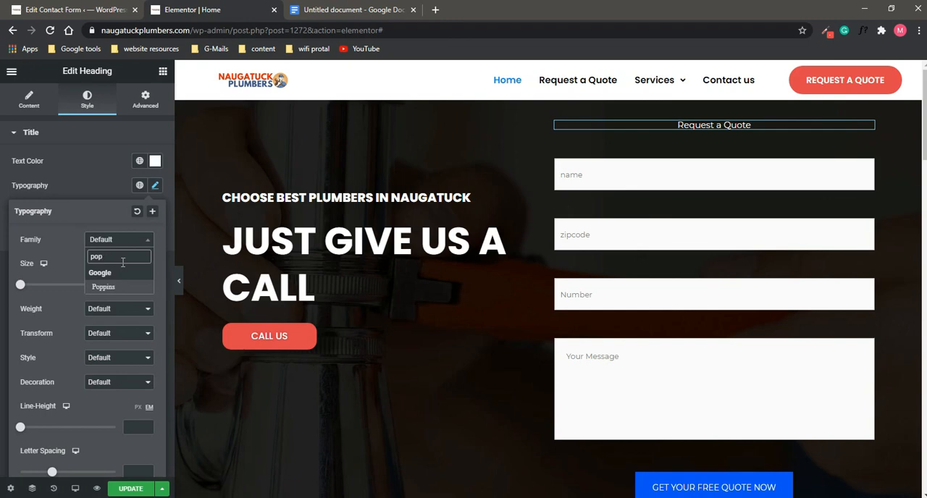
pyautogui.click(116, 288)
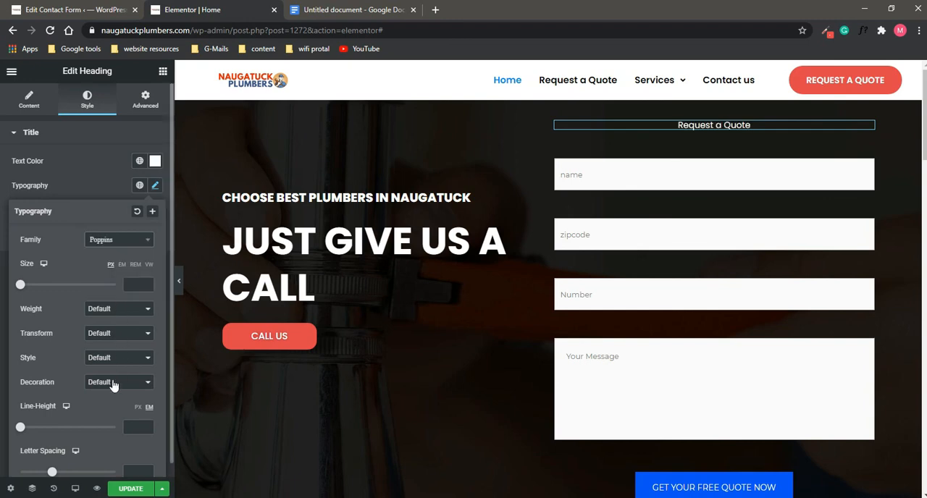
# Step: Set the heading's font size to 54 px and its weight to 700, after trying 800
pyautogui.click(125, 310)
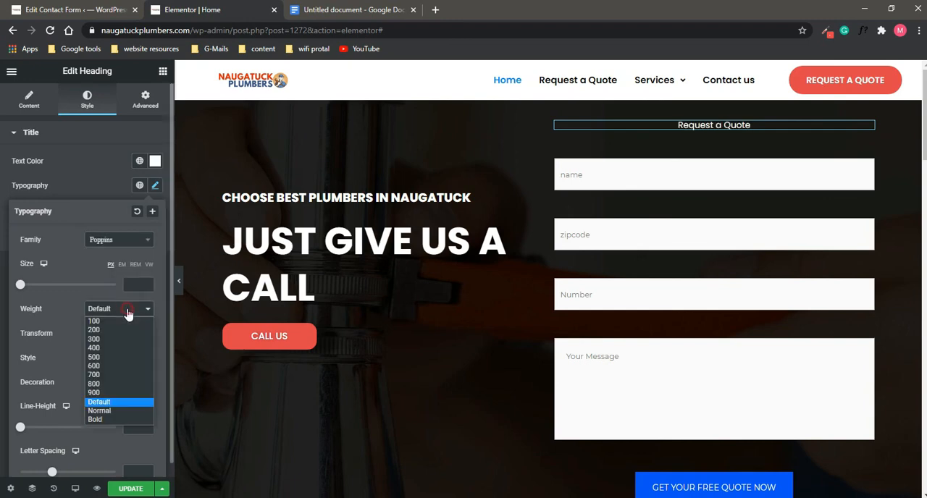
pyautogui.click(114, 387)
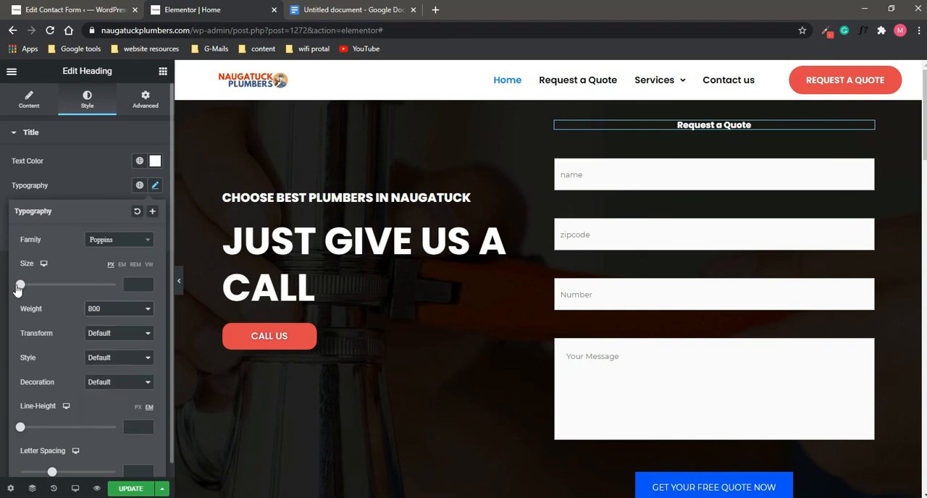
pyautogui.moveTo(20, 285); pyautogui.dragTo(44, 297)
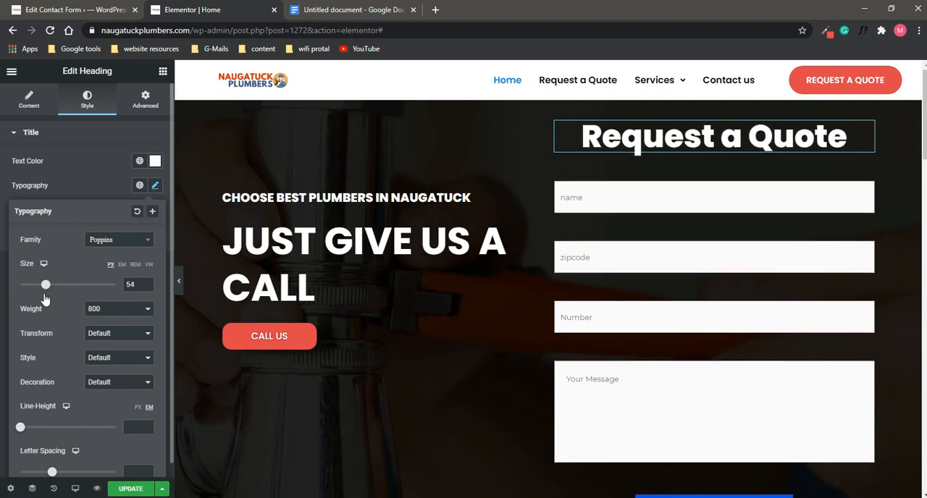
pyautogui.click(131, 311)
pyautogui.click(129, 375)
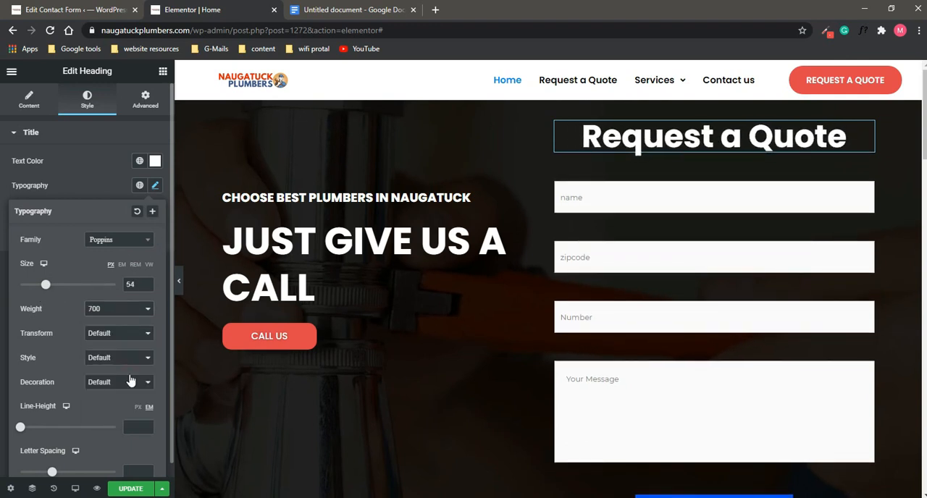
pyautogui.scroll(-1, 718, 367)
pyautogui.scroll(1, 718, 367)
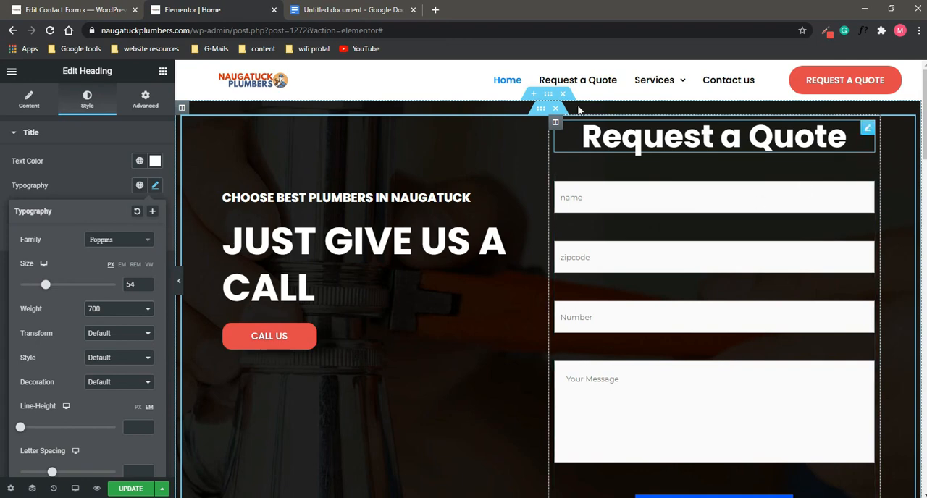
# Step: Give the column holding the quote form a Classic background and open its background color for editing
pyautogui.click(556, 123)
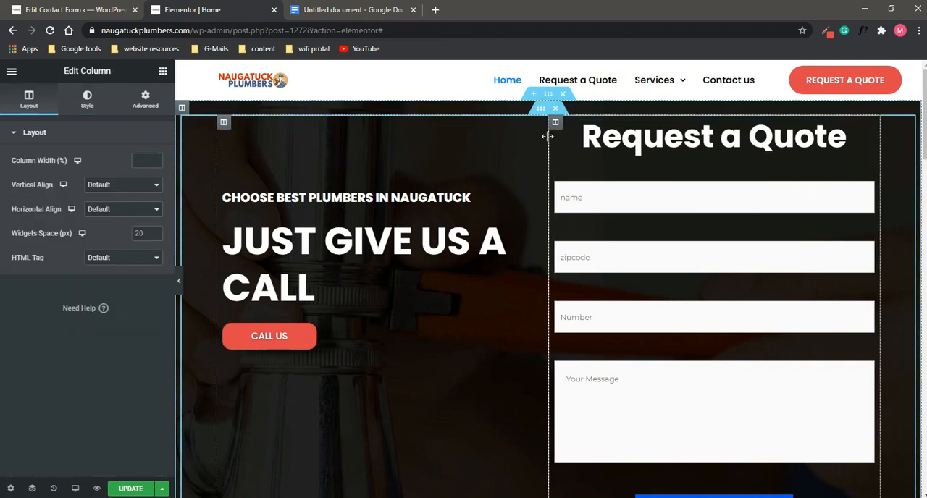
pyautogui.click(86, 99)
pyautogui.click(126, 186)
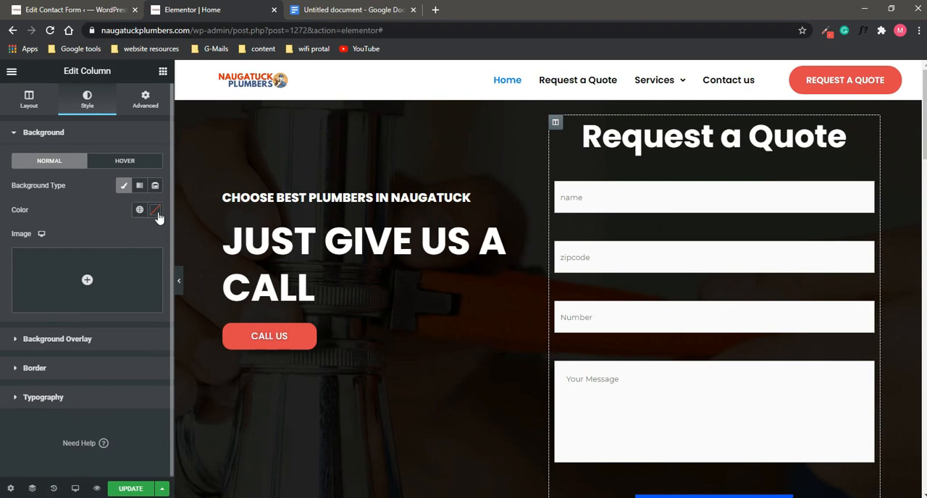
pyautogui.click(139, 188)
pyautogui.click(125, 186)
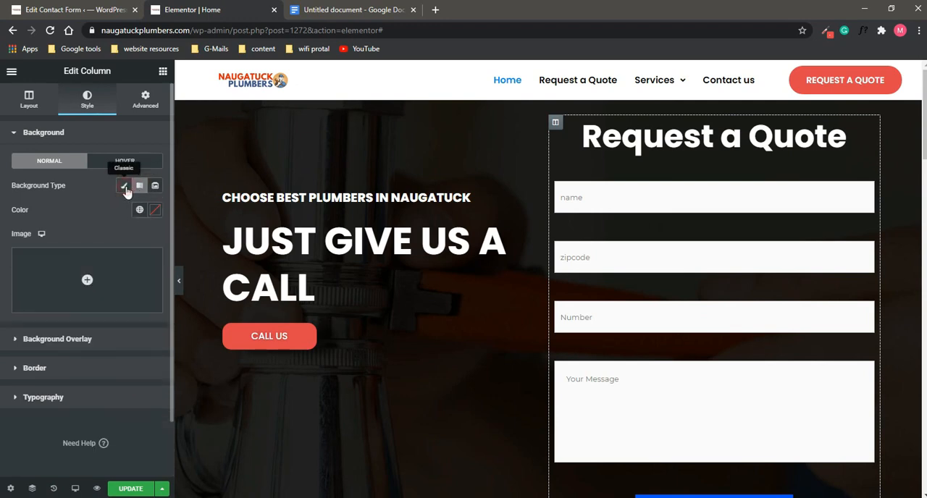
pyautogui.click(155, 211)
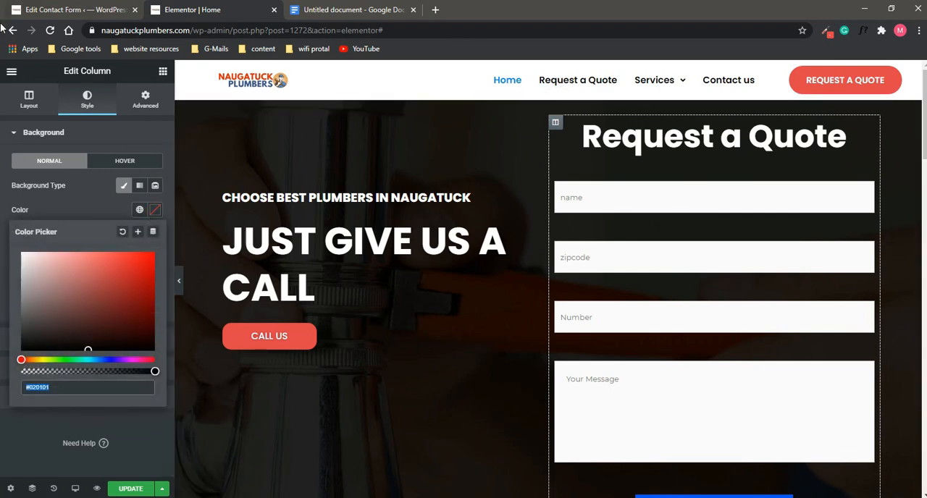
# Step: Switch to the Google Docs document and copy the blue color code #2B9CBE
pyautogui.click(341, 10)
pyautogui.moveTo(280, 234); pyautogui.dragTo(232, 234)
pyautogui.rightClick(259, 236)
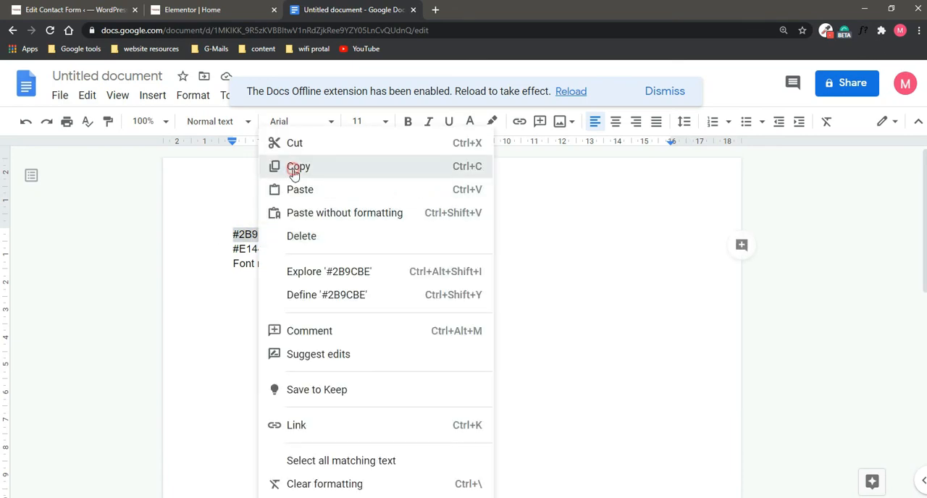
pyautogui.click(293, 169)
# Step: Switch back to the Elementor page and set the form column's background color to #2B9CBE
pyautogui.click(243, 6)
pyautogui.click(85, 309)
pyautogui.moveTo(137, 269); pyautogui.dragTo(123, 321)
pyautogui.moveTo(38, 360); pyautogui.dragTo(76, 359)
pyautogui.rightClick(77, 384)
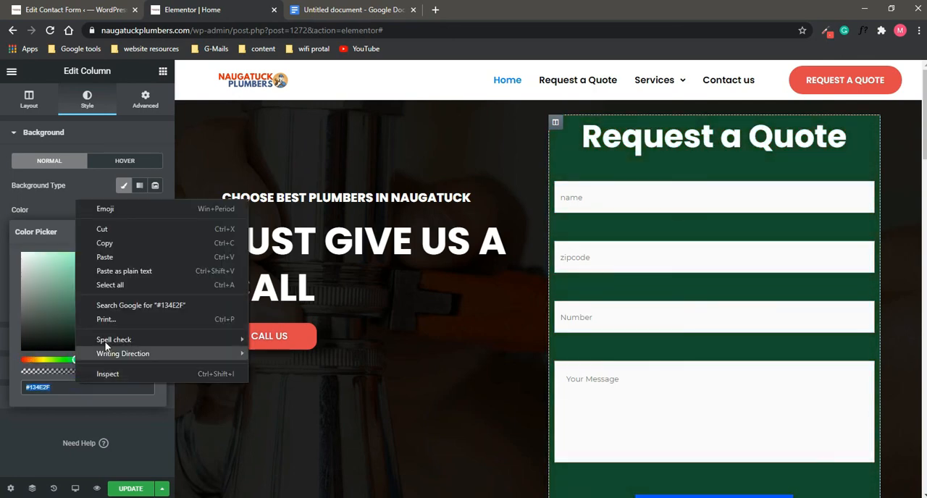
pyautogui.click(108, 257)
pyautogui.scroll(-2, 604, 244)
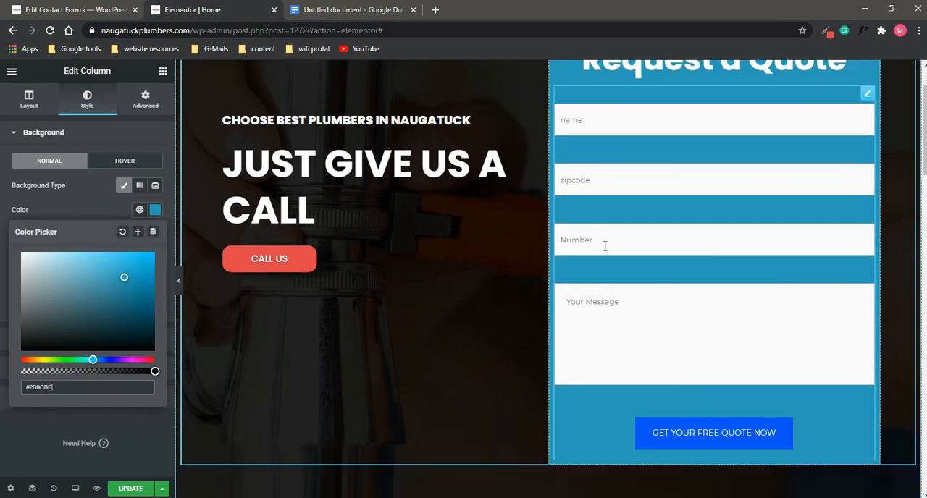
pyautogui.scroll(2, 687, 267)
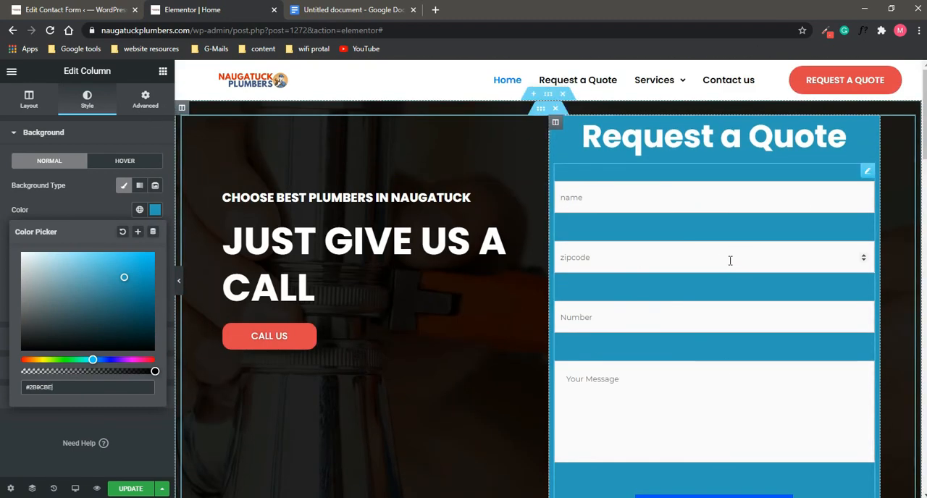
# Step: Narrow the quote form column by shifting the divider between it and the hero text column
pyautogui.moveTo(548, 279); pyautogui.dragTo(577, 279)
pyautogui.scroll(-1, 610, 242)
pyautogui.scroll(-1, 610, 242)
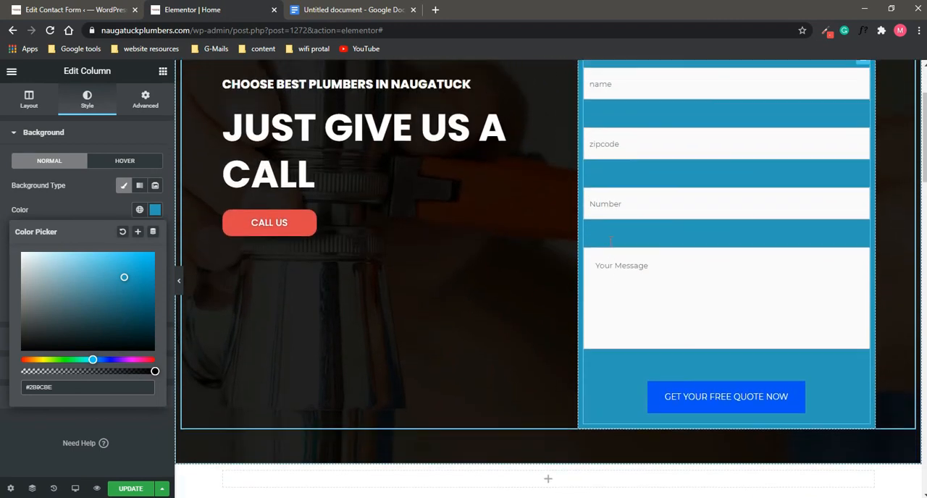
pyautogui.scroll(2, 612, 242)
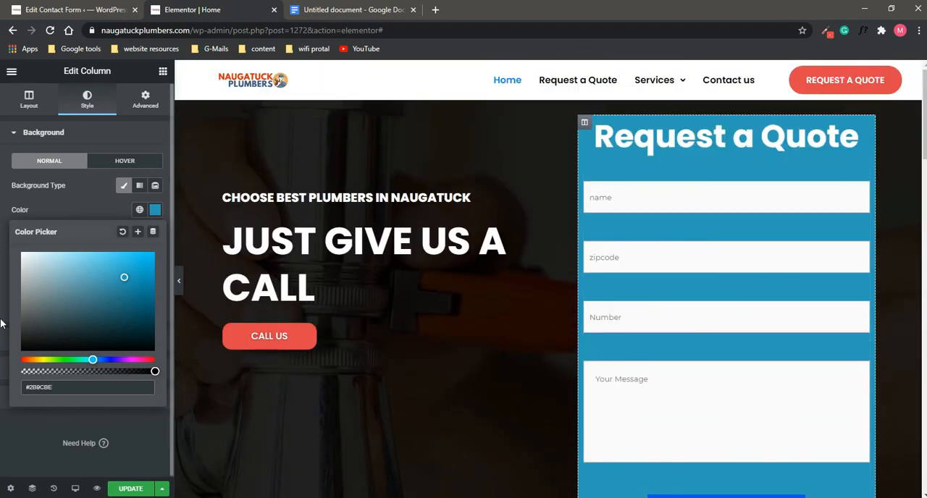
# Step: Open the contact form's button style settings and try a dark red background color on the submit button
pyautogui.click(617, 323)
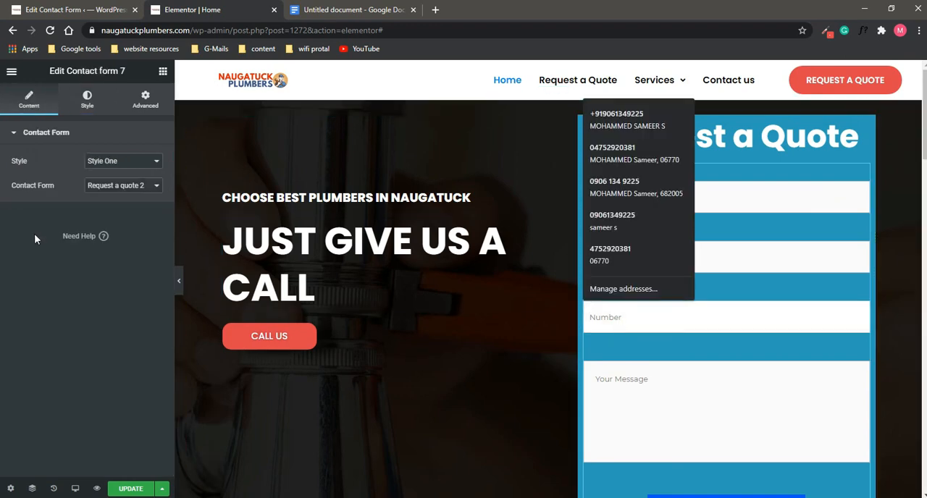
pyautogui.click(57, 255)
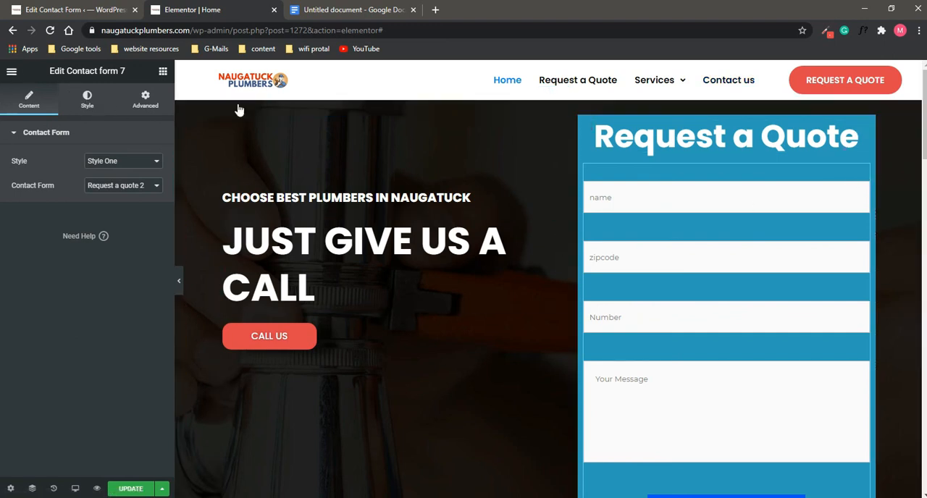
pyautogui.click(87, 100)
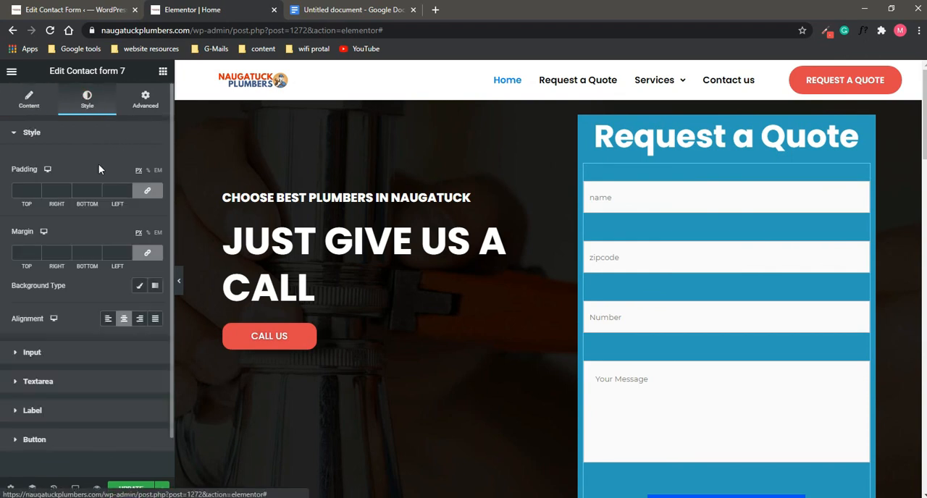
pyautogui.scroll(-1, 82, 173)
pyautogui.scroll(-1, 712, 318)
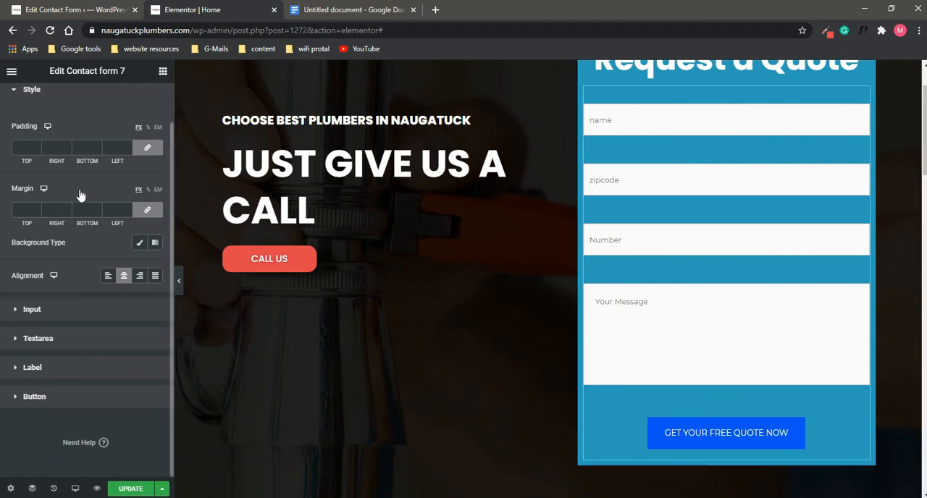
pyautogui.click(34, 396)
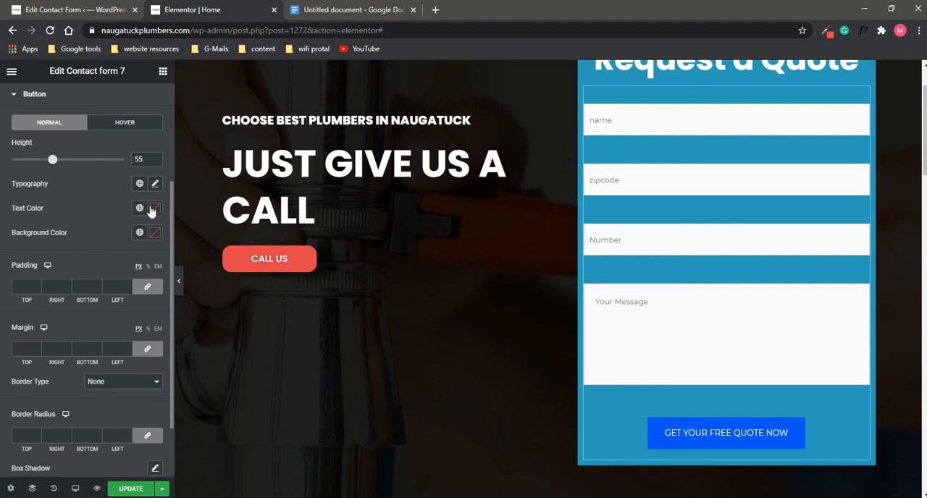
pyautogui.click(156, 235)
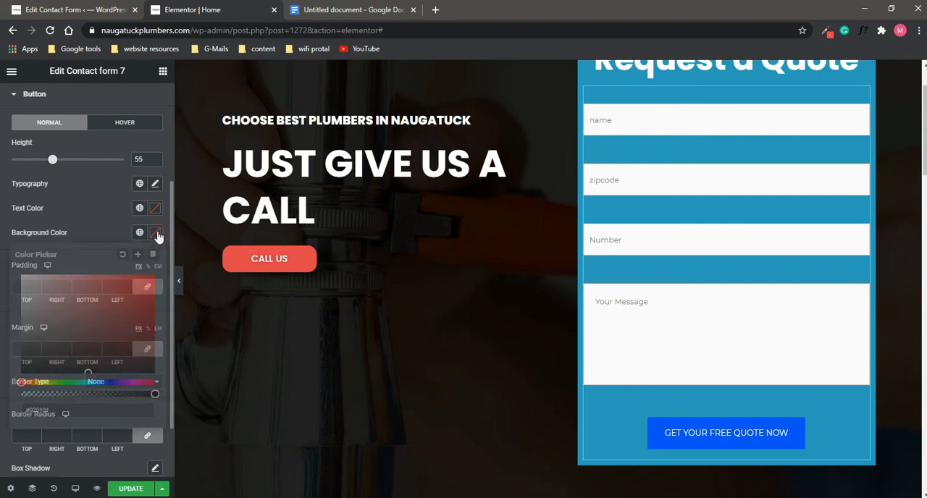
pyautogui.click(106, 328)
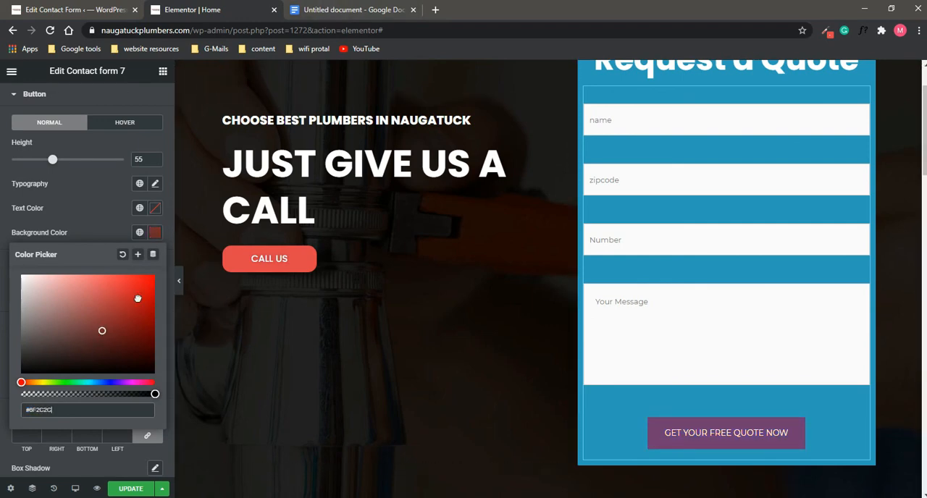
# Step: Switch to the Google Docs document and copy the button color code #E1444B
pyautogui.click(355, 10)
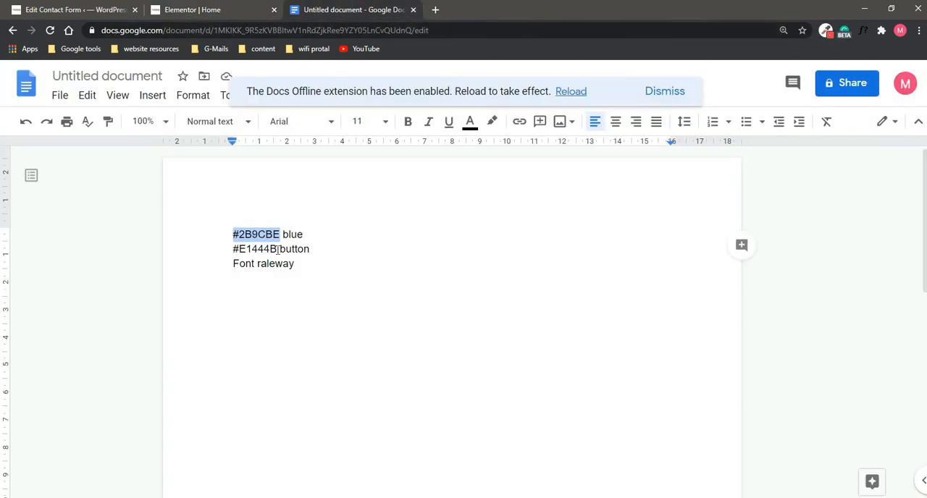
pyautogui.moveTo(278, 249); pyautogui.dragTo(234, 250)
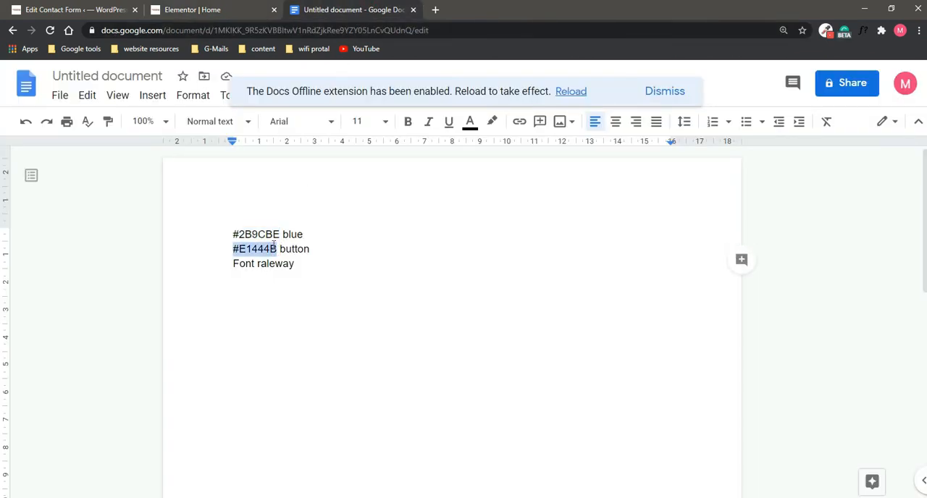
pyautogui.rightClick(255, 251)
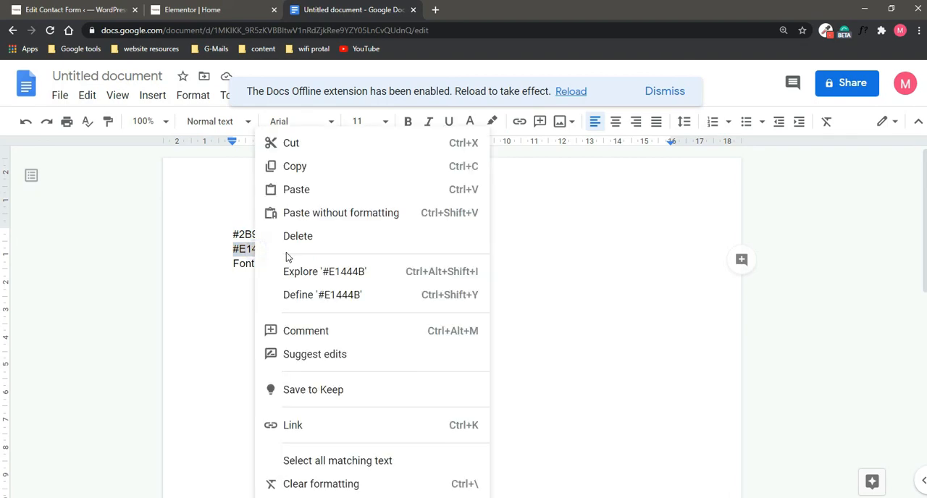
pyautogui.click(288, 169)
# Step: Return to the Elementor page and set the submit button's background color to #E1444B
pyautogui.click(6, 7)
pyautogui.click(6, 6)
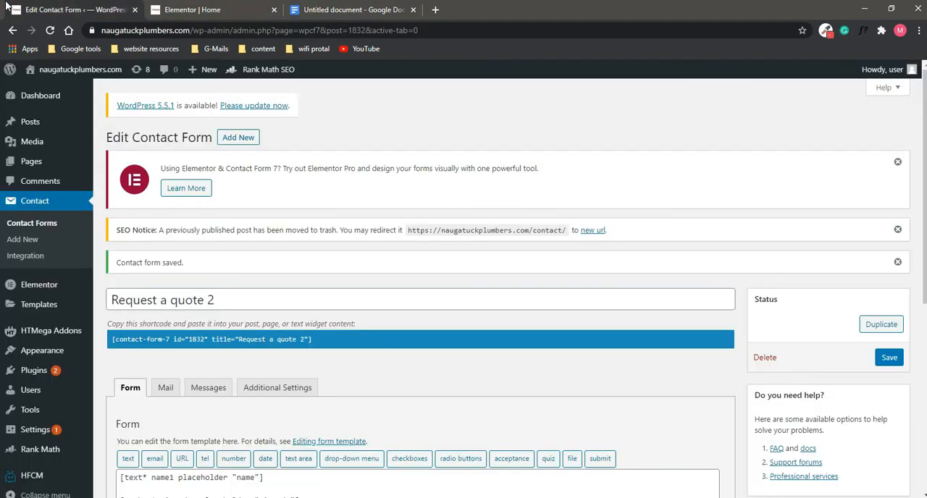
pyautogui.click(222, 4)
pyautogui.doubleClick(100, 406)
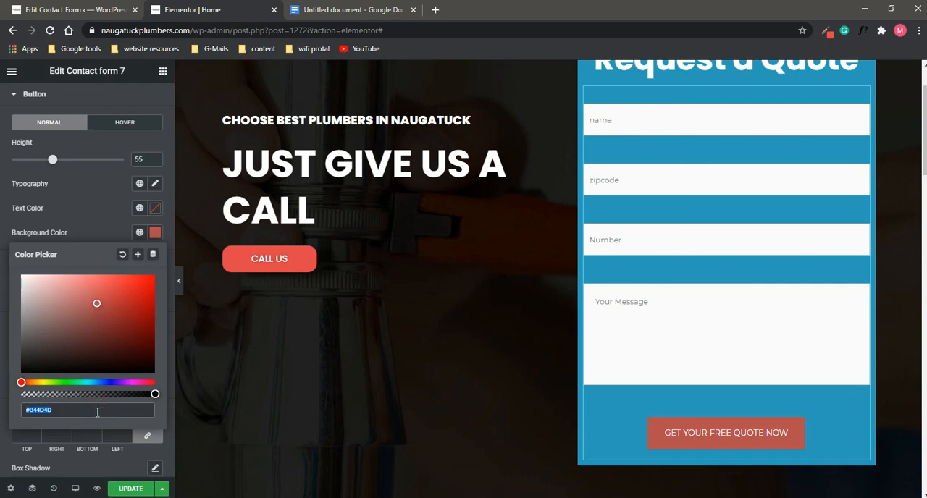
pyautogui.hotkey('ctrl', 'v')
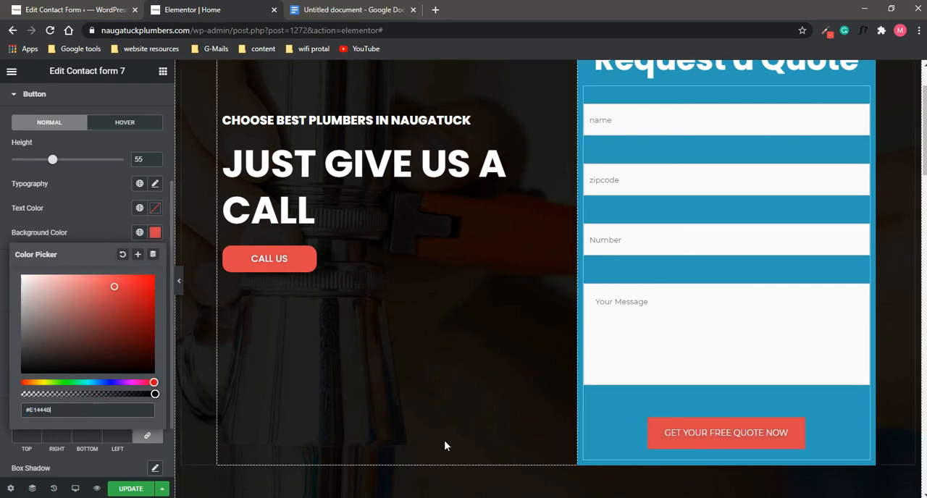
# Step: Set the submit button's typography family to Poppins
pyautogui.click(6, 230)
pyautogui.scroll(2, 32, 234)
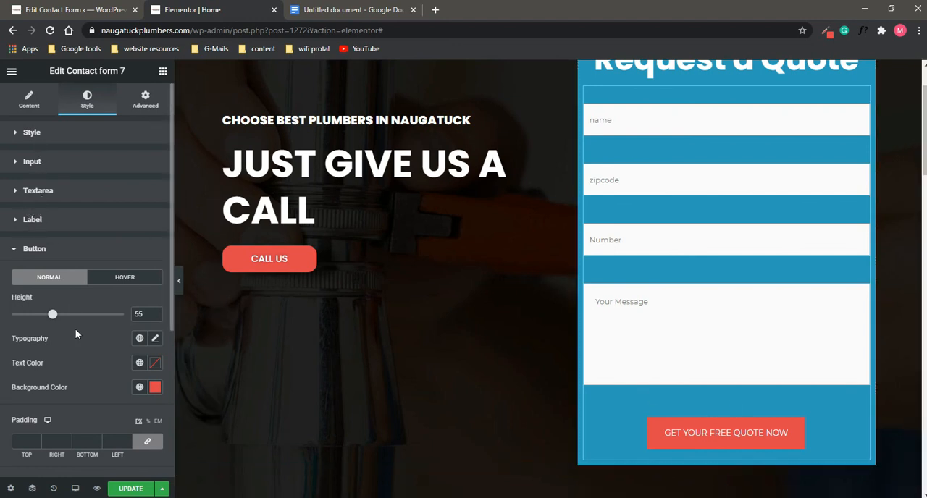
pyautogui.scroll(-1, 80, 329)
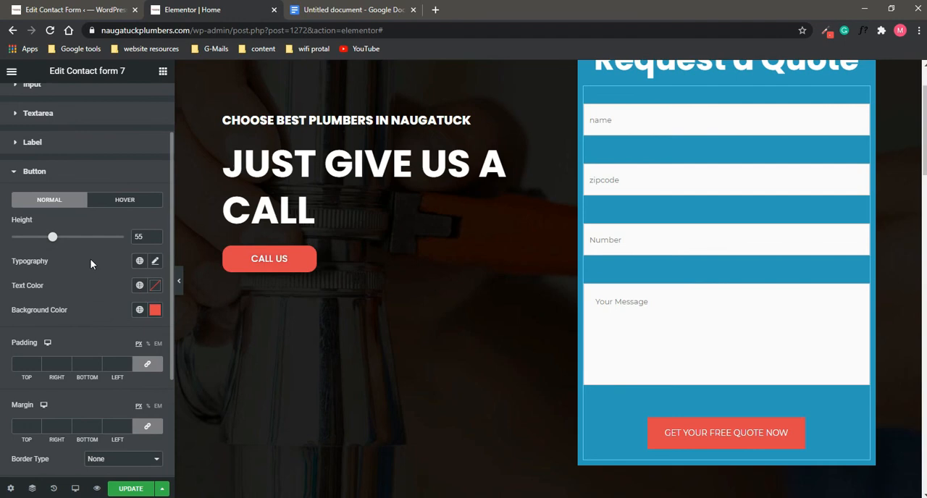
pyautogui.scroll(-1, 87, 245)
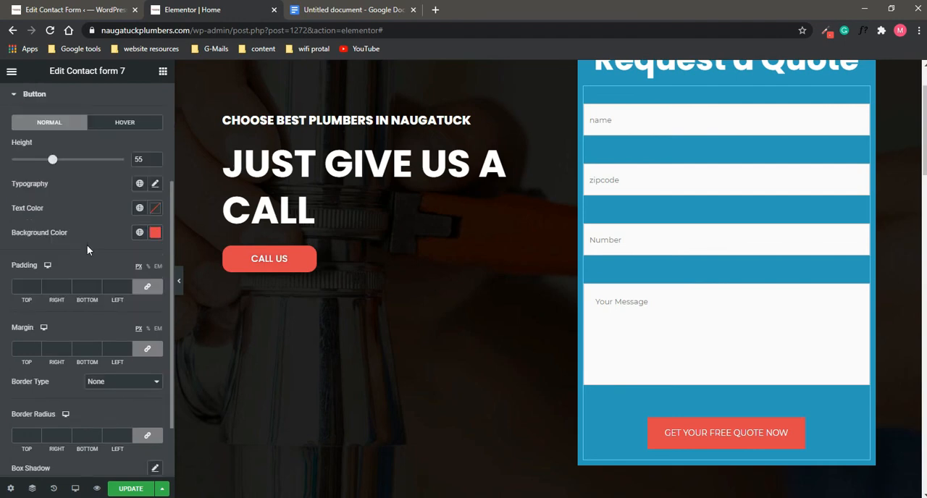
pyautogui.scroll(-2, 86, 250)
pyautogui.scroll(3, 85, 253)
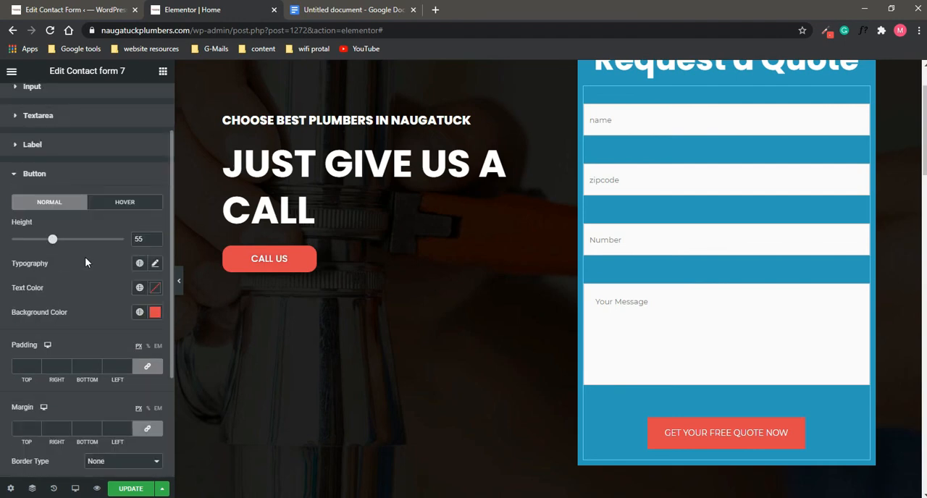
pyautogui.click(155, 263)
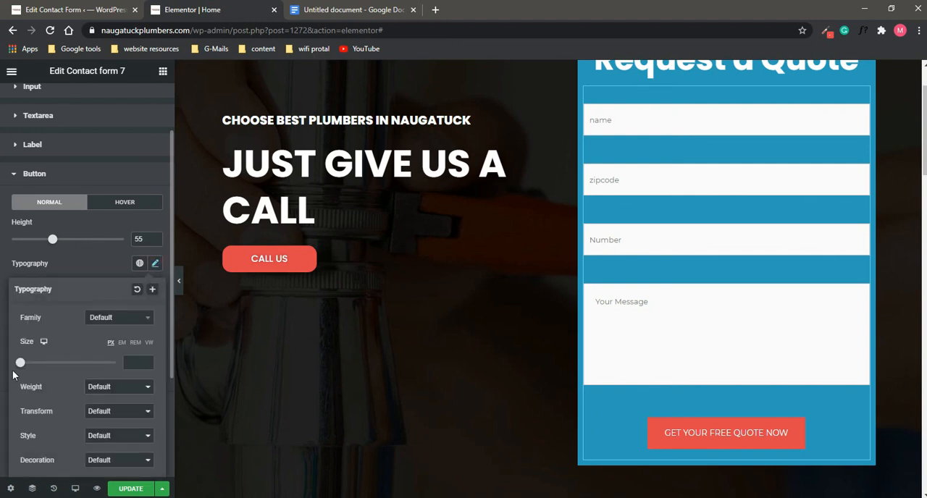
pyautogui.click(108, 323)
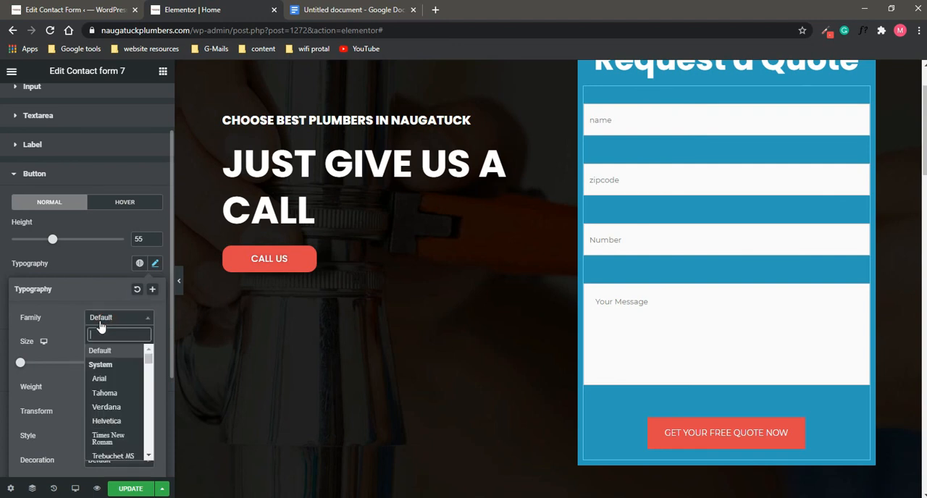
pyautogui.write('po')
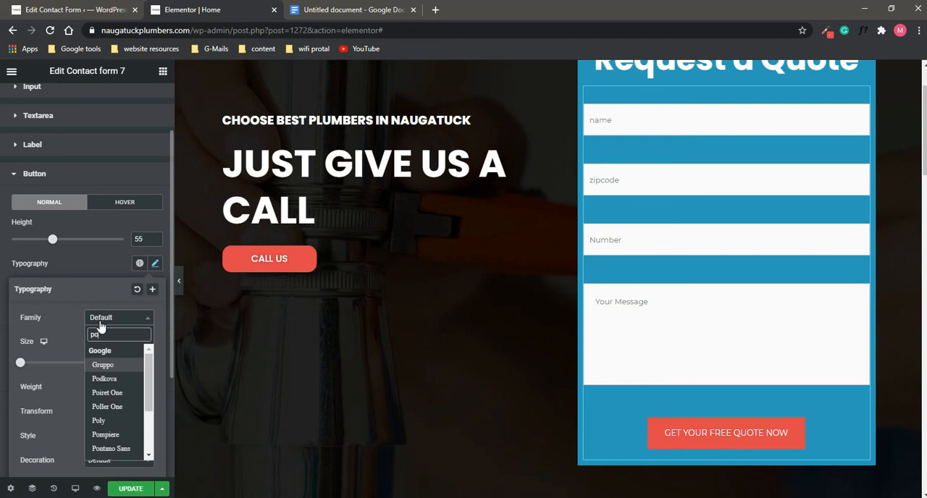
pyautogui.write('p')
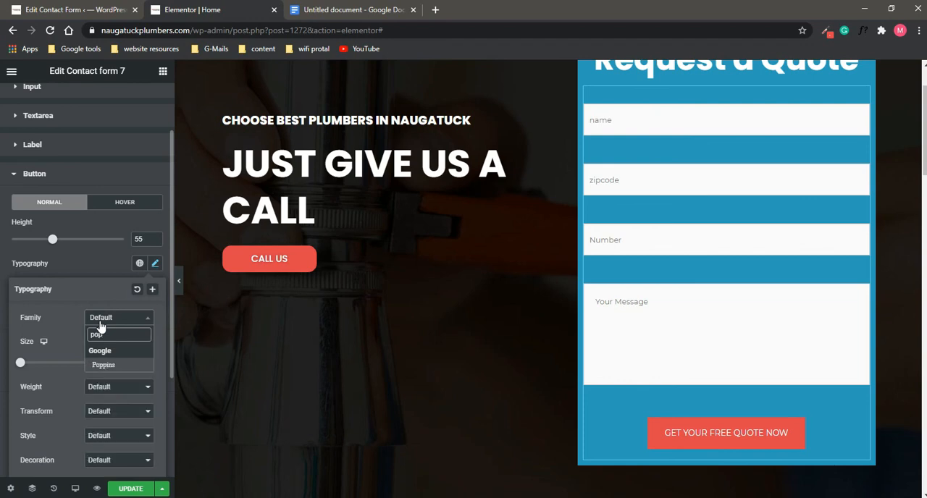
pyautogui.click(104, 365)
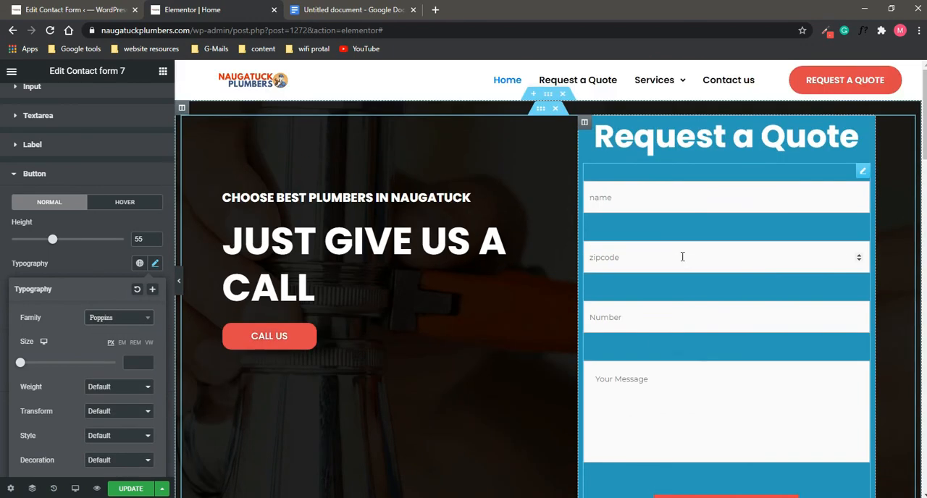
# Step: Preview the hero section and quote form at full width without the editing panel, and bring the panel back
pyautogui.scroll(-2, 684, 259)
pyautogui.scroll(2, 691, 264)
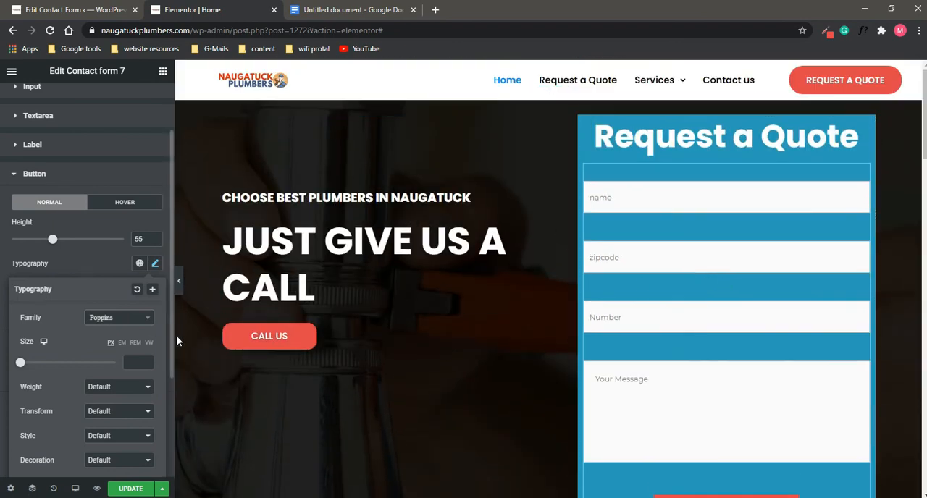
pyautogui.click(178, 281)
pyautogui.scroll(-1, 794, 186)
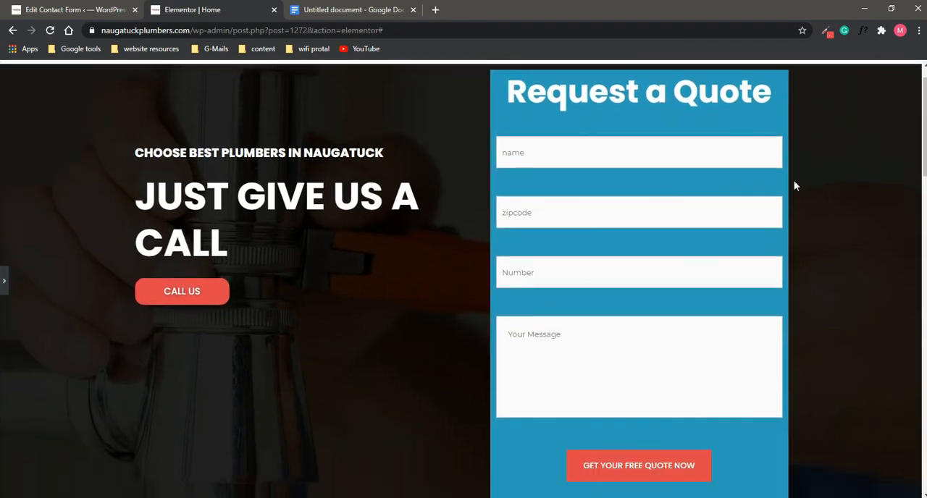
pyautogui.scroll(1, 787, 196)
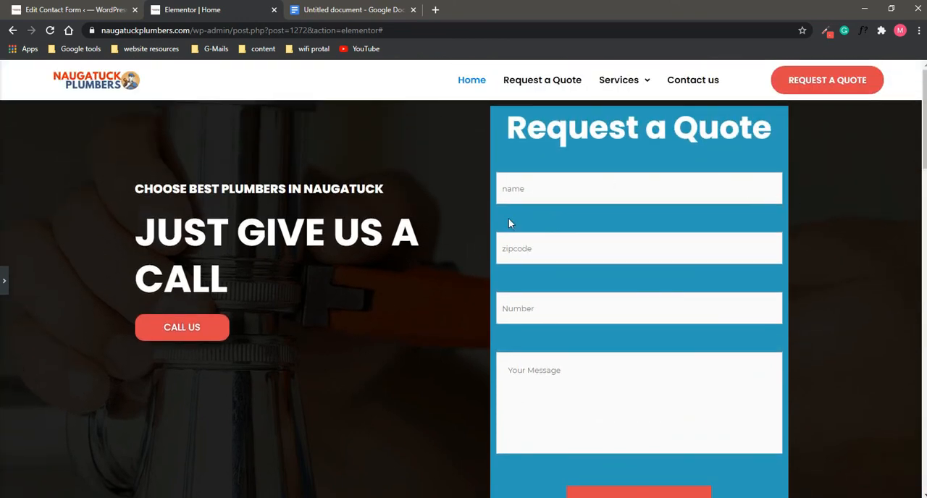
pyautogui.click(4, 281)
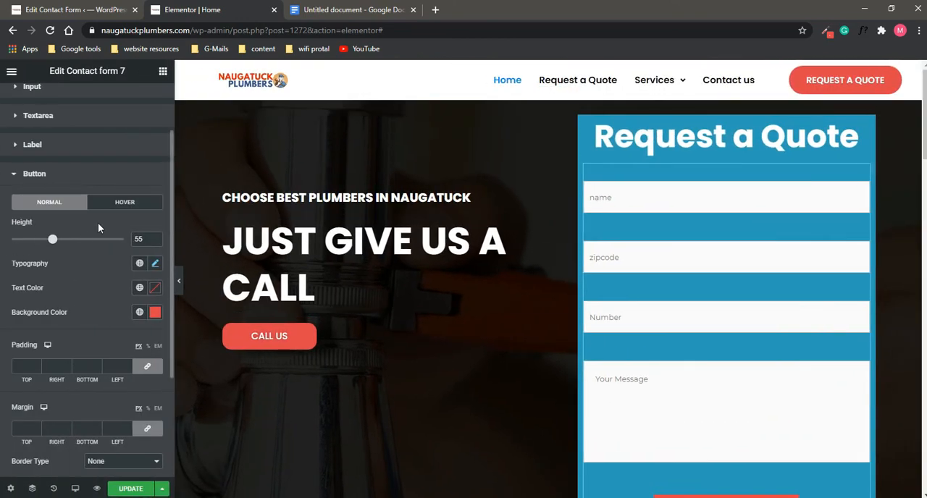
# Step: Round the submit button by setting its border radius to 50 px on all corners
pyautogui.scroll(-1, 86, 279)
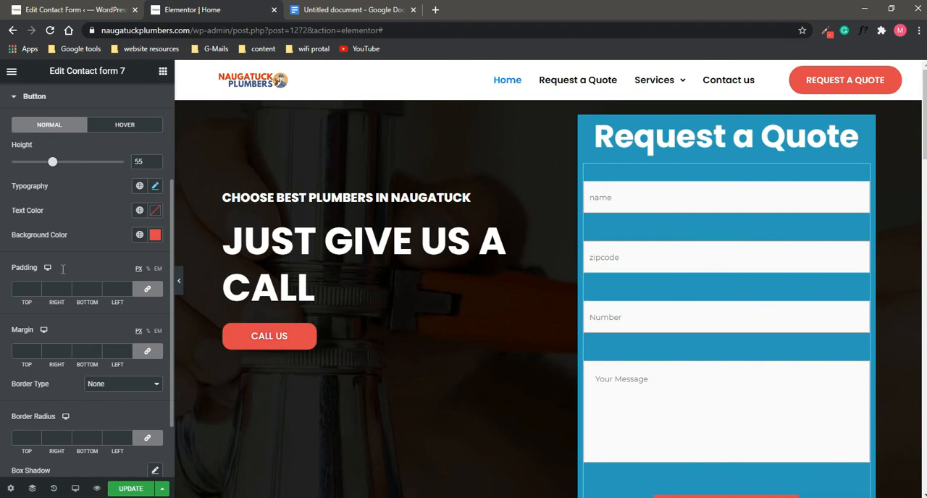
pyautogui.scroll(-1, 60, 269)
pyautogui.scroll(-2, 738, 339)
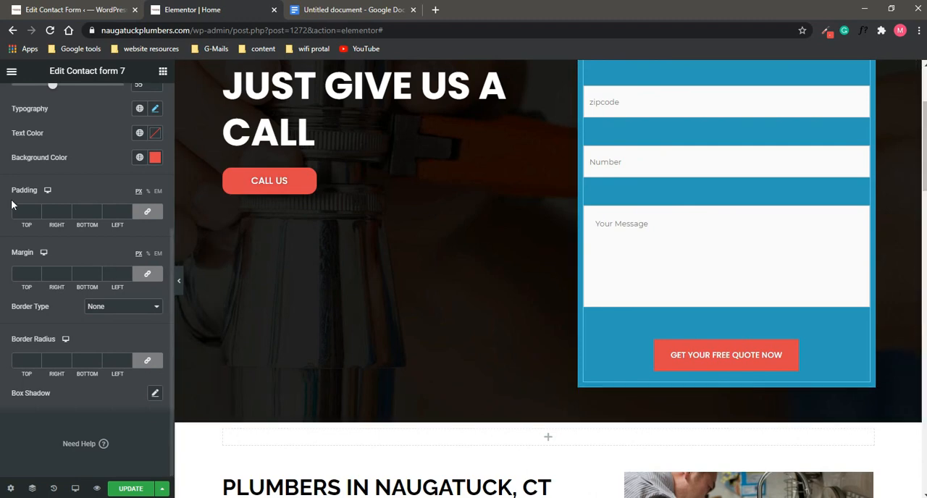
pyautogui.scroll(1, 18, 199)
pyautogui.scroll(2, 25, 215)
pyautogui.scroll(-3, 27, 246)
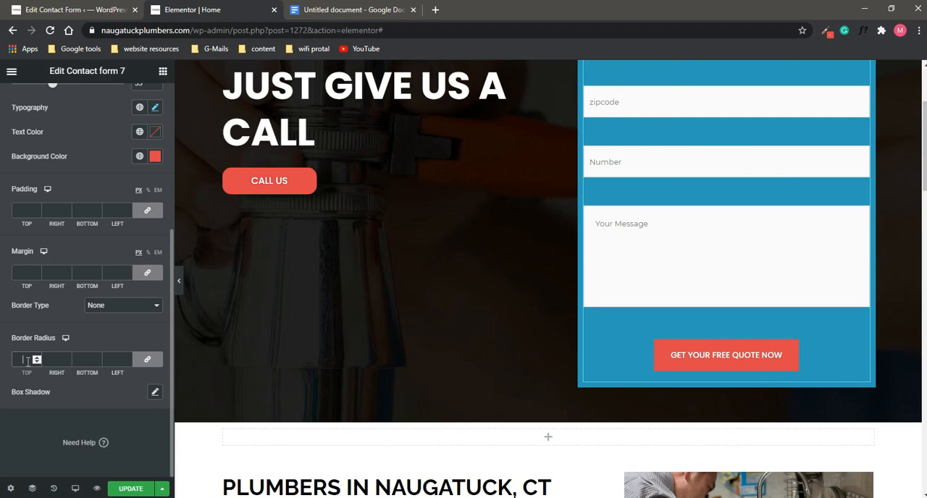
pyautogui.write('50')
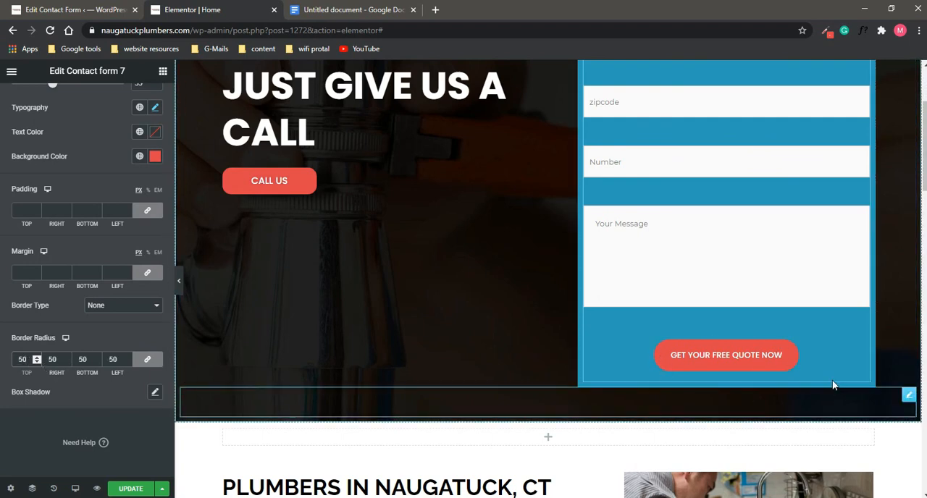
# Step: Add a Divider widget between the "Request a Quote" heading and the contact form
pyautogui.scroll(1, 748, 294)
pyautogui.scroll(2, 749, 294)
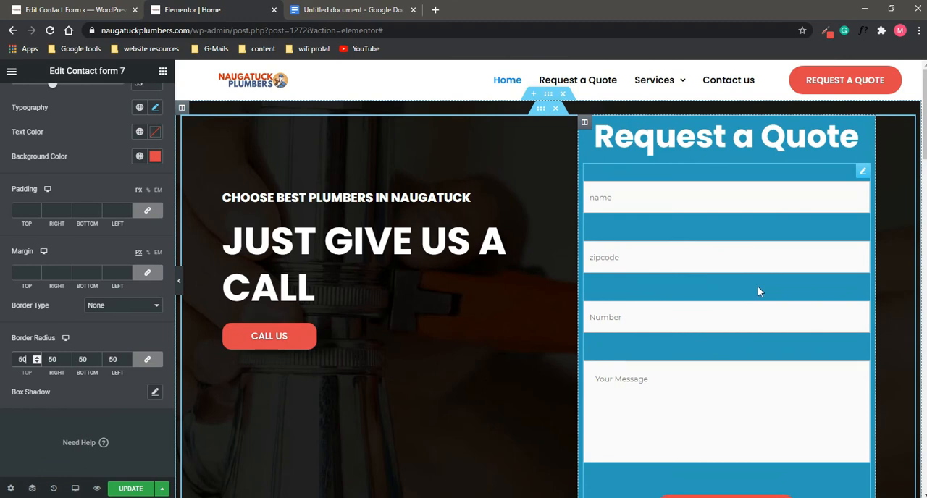
pyautogui.click(756, 287)
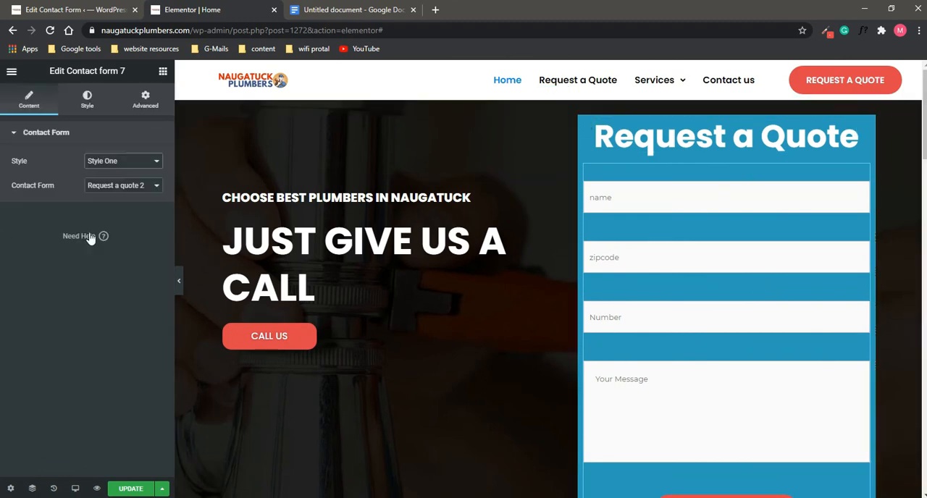
pyautogui.click(163, 72)
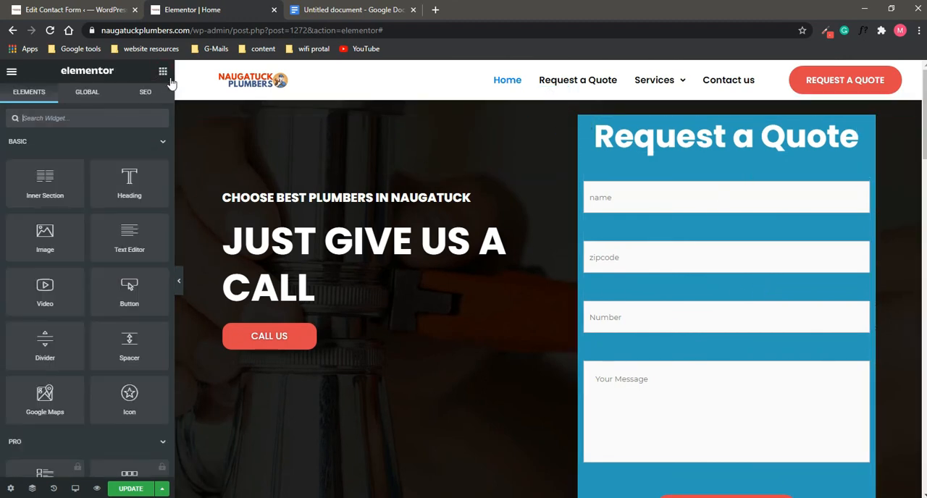
pyautogui.scroll(-1, 106, 299)
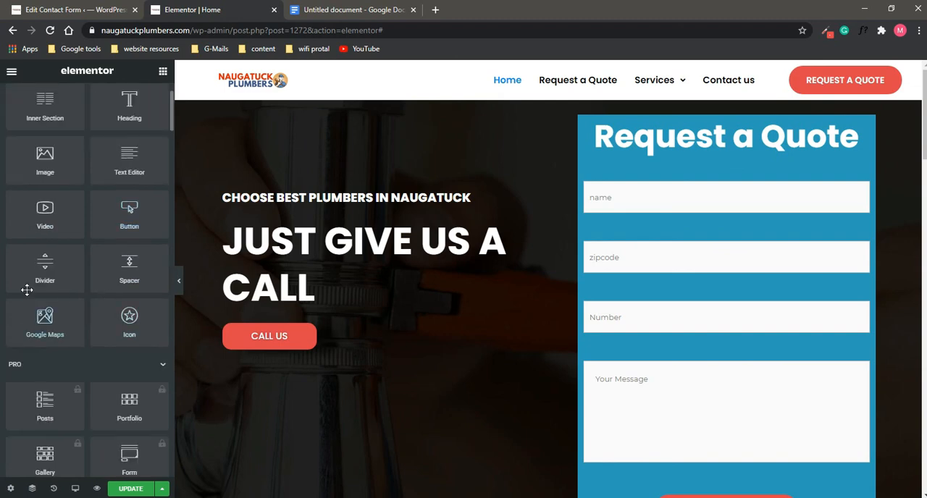
pyautogui.moveTo(34, 267); pyautogui.dragTo(702, 152)
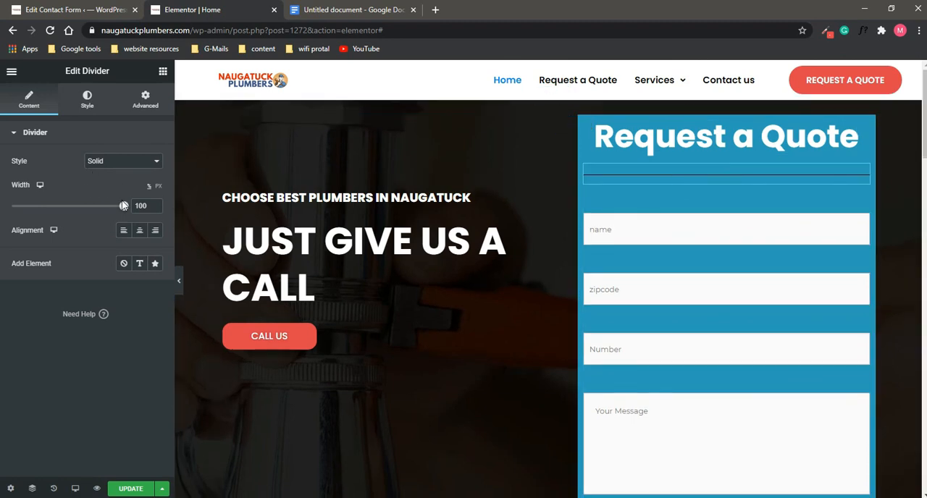
# Step: Color the new divider white and set its weight to 5.1
pyautogui.click(88, 100)
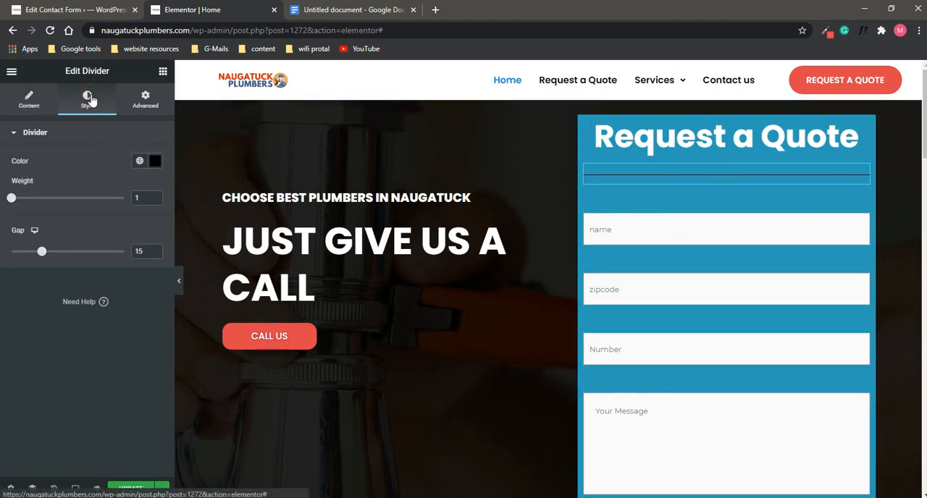
pyautogui.click(157, 161)
pyautogui.moveTo(95, 227); pyautogui.dragTo(63, 207)
pyautogui.click(1, 175)
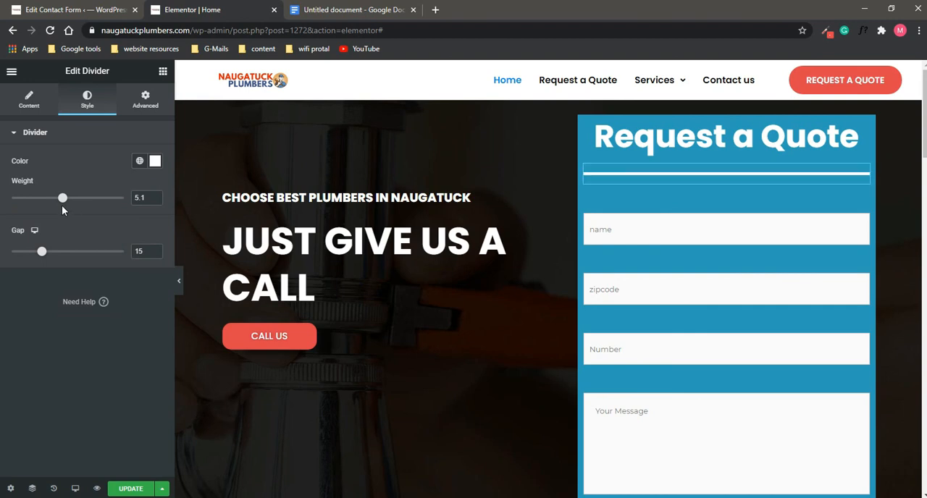
# Step: Unlink the divider's margin and padding values and set its top margin to -15 px
pyautogui.click(146, 103)
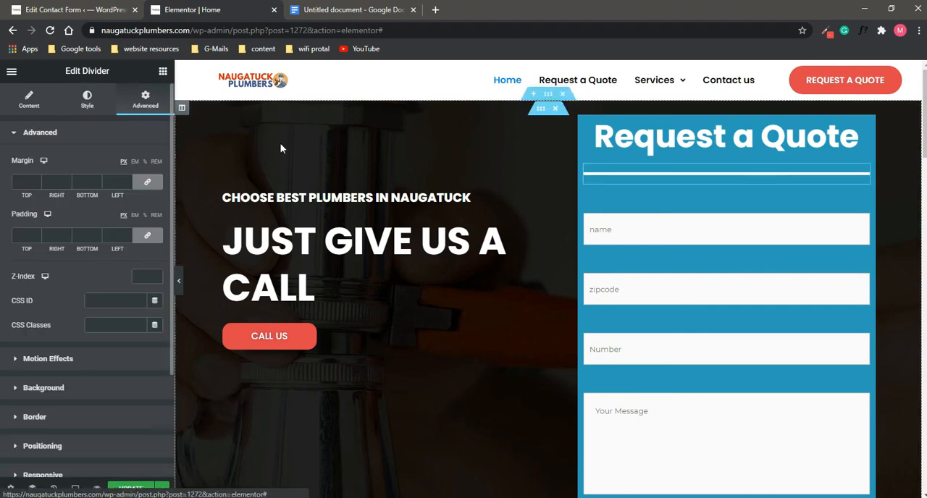
pyautogui.click(139, 184)
pyautogui.click(131, 238)
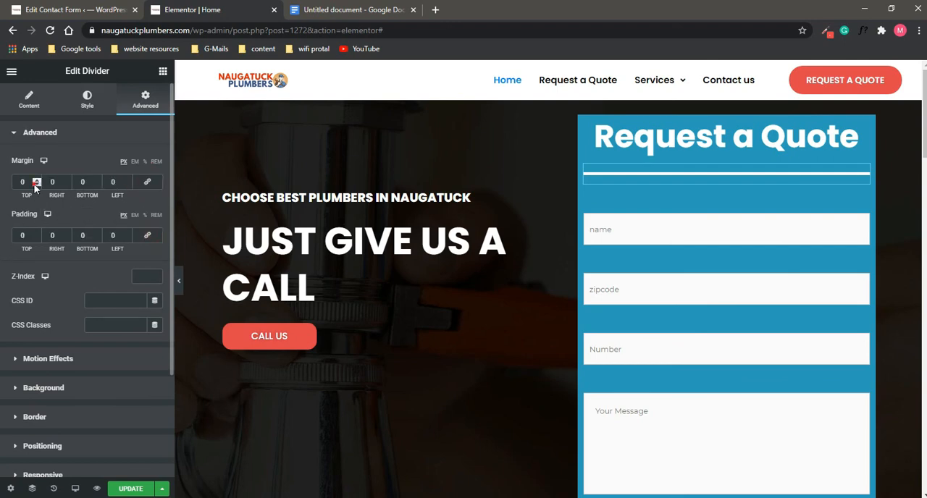
pyautogui.moveTo(35, 187); pyautogui.dragTo(35, 187)
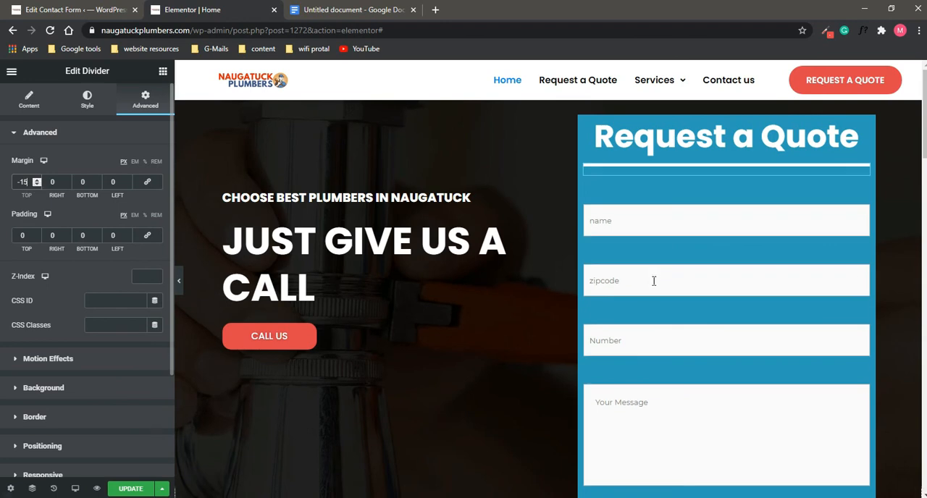
# Step: Make the quote form column slightly narrower from the side facing the hero text
pyautogui.scroll(-2, 654, 281)
pyautogui.scroll(2, 662, 283)
pyautogui.click(219, 267)
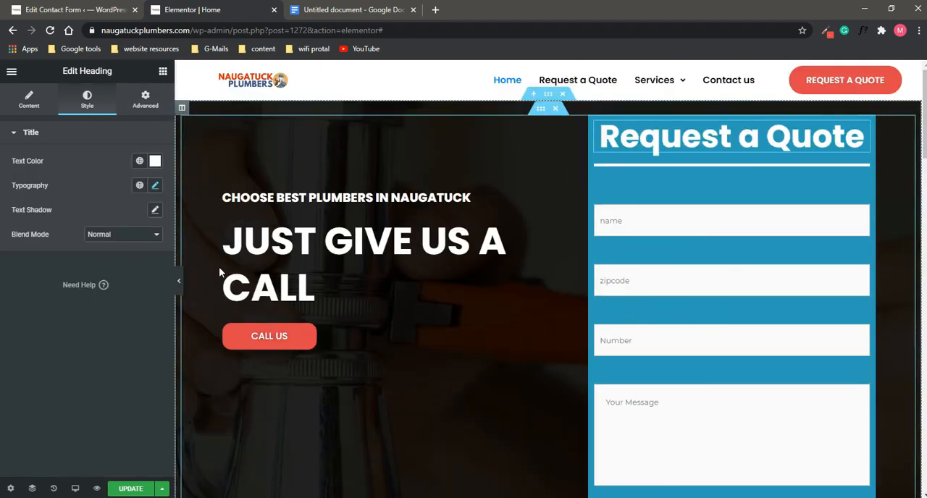
# Step: Hide the editing panel and review the hero section, checking the heading, divider, form fields and submit button
pyautogui.scroll(-2, 218, 267)
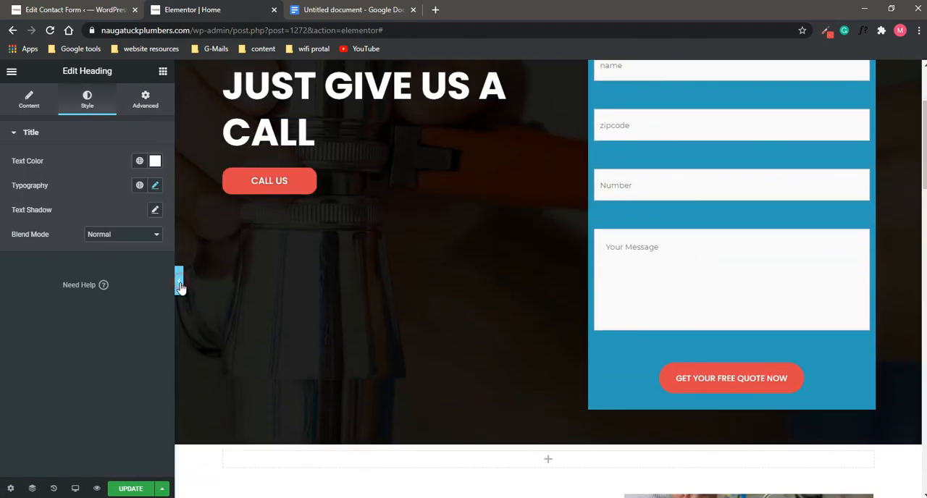
pyautogui.click(180, 284)
pyautogui.scroll(2, 616, 313)
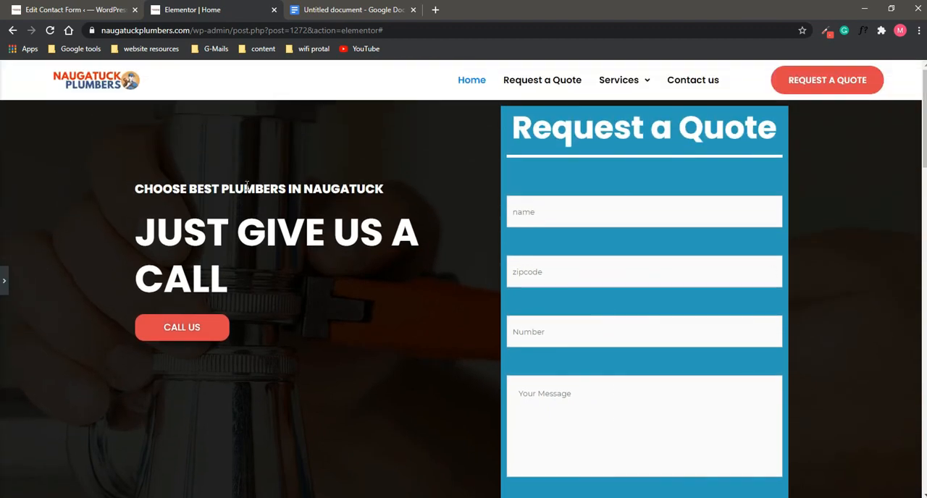
pyautogui.scroll(-1, 319, 192)
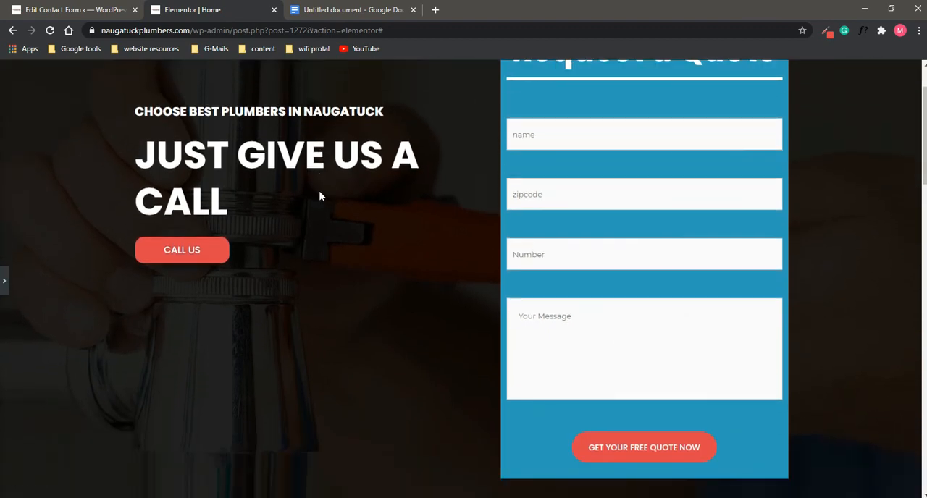
pyautogui.scroll(1, 551, 184)
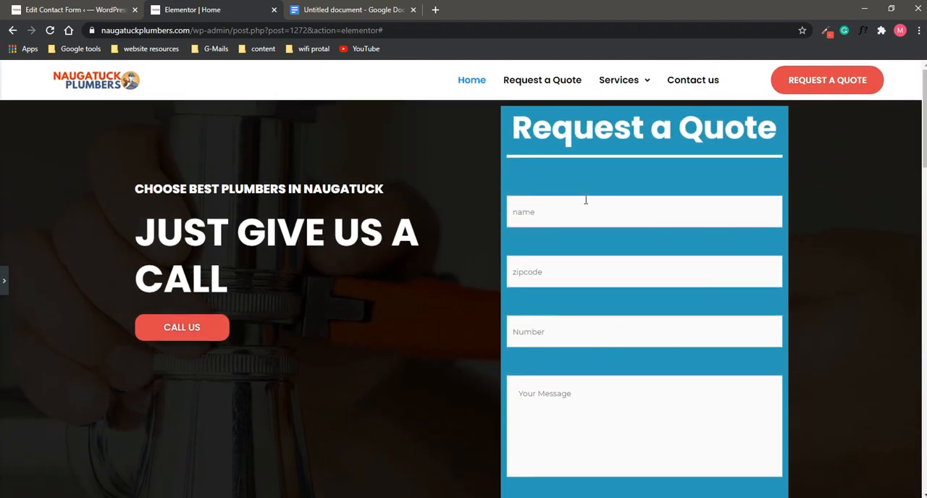
pyautogui.scroll(-2, 586, 200)
pyautogui.scroll(1, 526, 147)
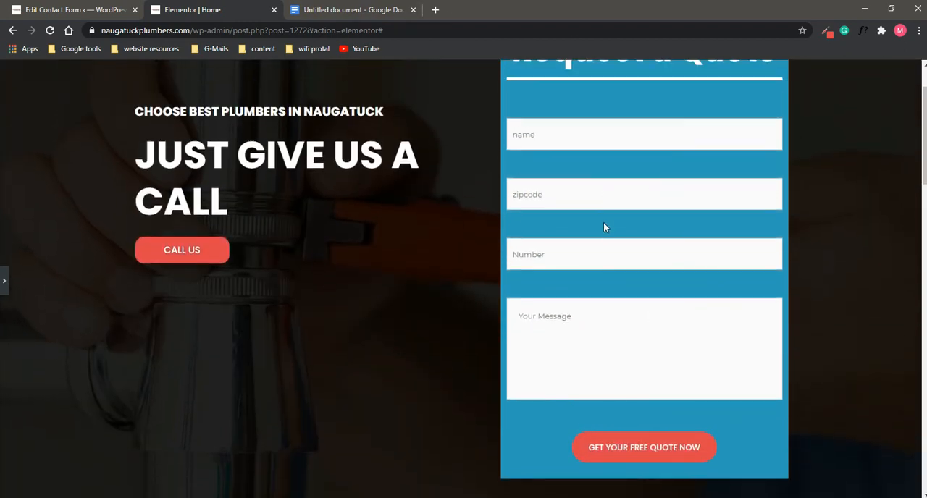
pyautogui.scroll(1, 610, 242)
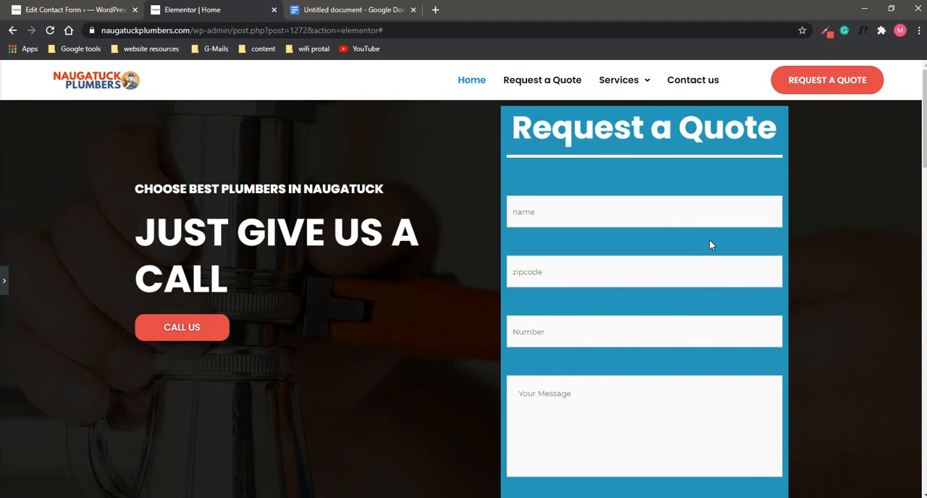
pyautogui.scroll(-2, 688, 244)
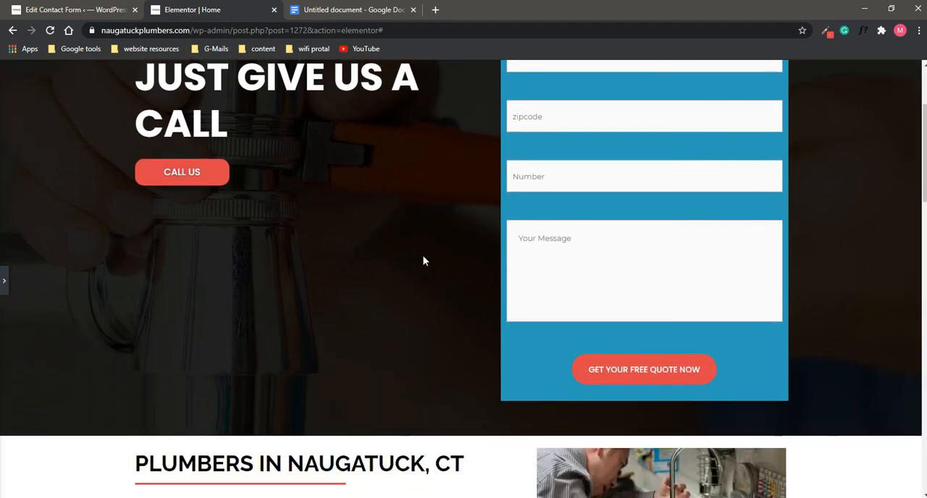
pyautogui.scroll(2, 591, 238)
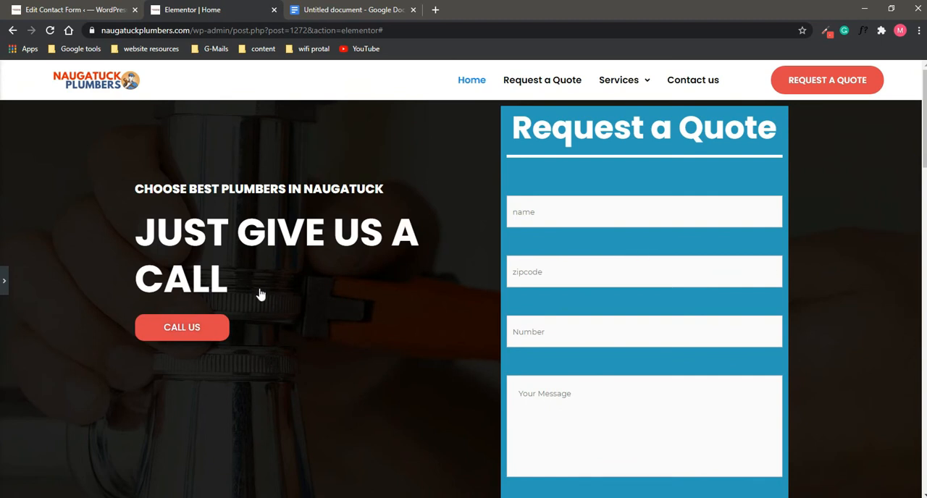